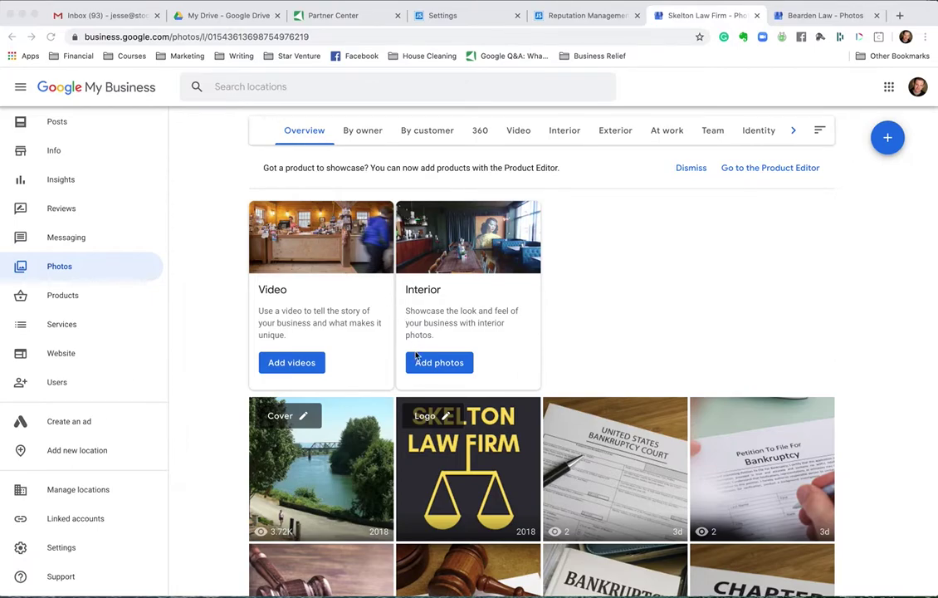
Look through the Skelton Law Firm photo gallery, from the cover and logo to the practice-area and team photos
scroll(404, 317, "down", 4)
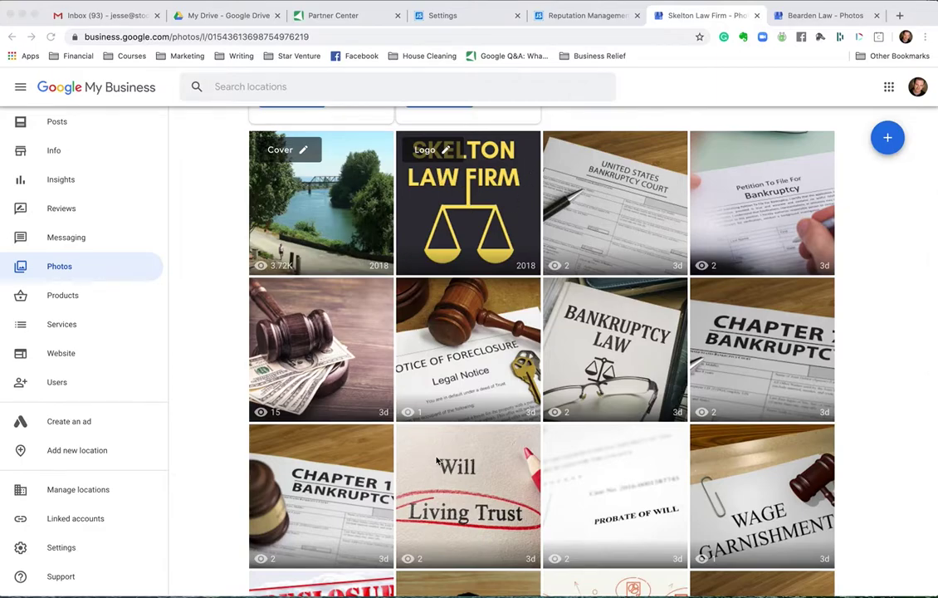
scroll(384, 403, "down", 3)
scroll(385, 403, "up", 5)
scroll(436, 460, "down", 8)
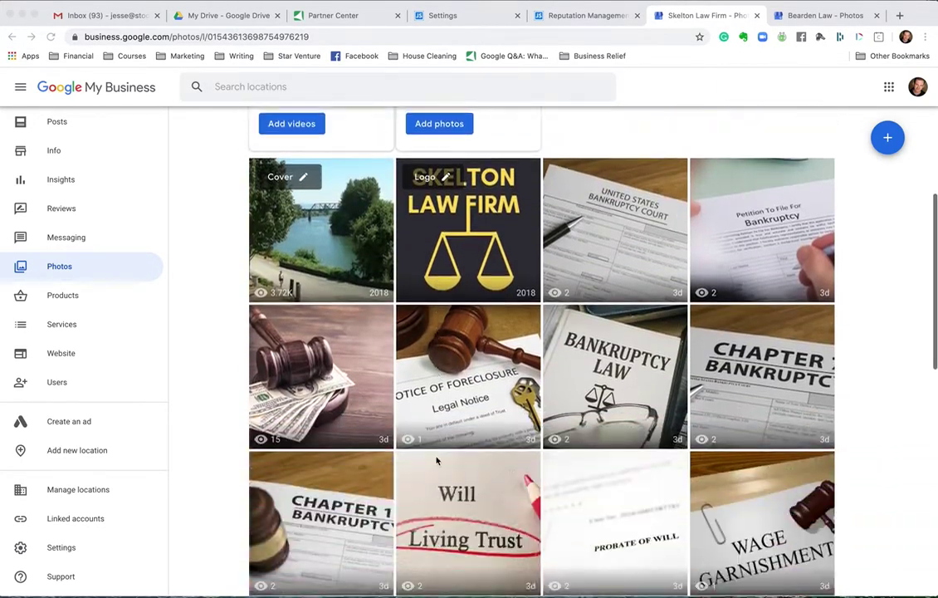
scroll(436, 461, "down", 1)
scroll(436, 460, "up", 3)
scroll(436, 461, "down", 3)
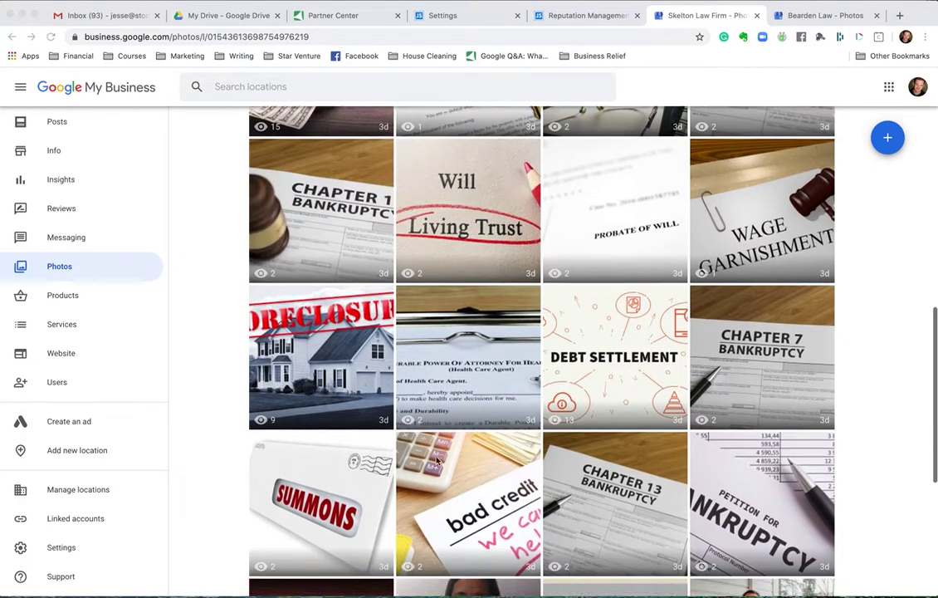
scroll(503, 482, "down", 2)
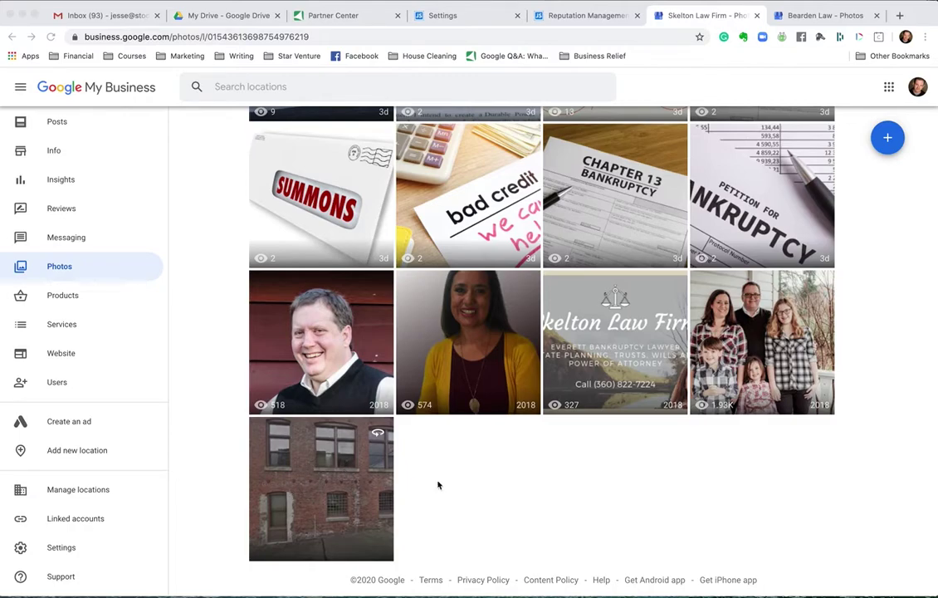
scroll(457, 486, "up", 5)
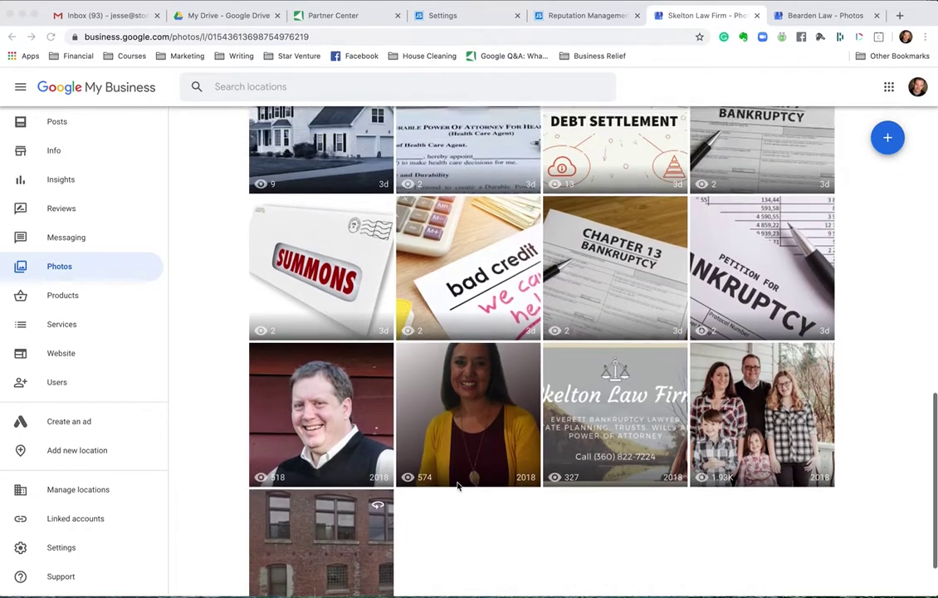
scroll(458, 487, "up", 1)
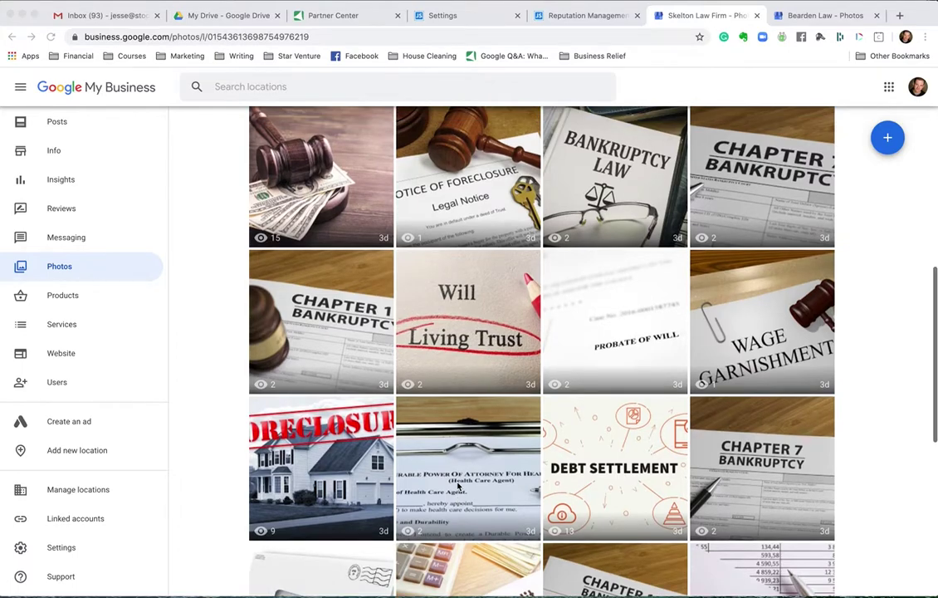
scroll(459, 487, "up", 5)
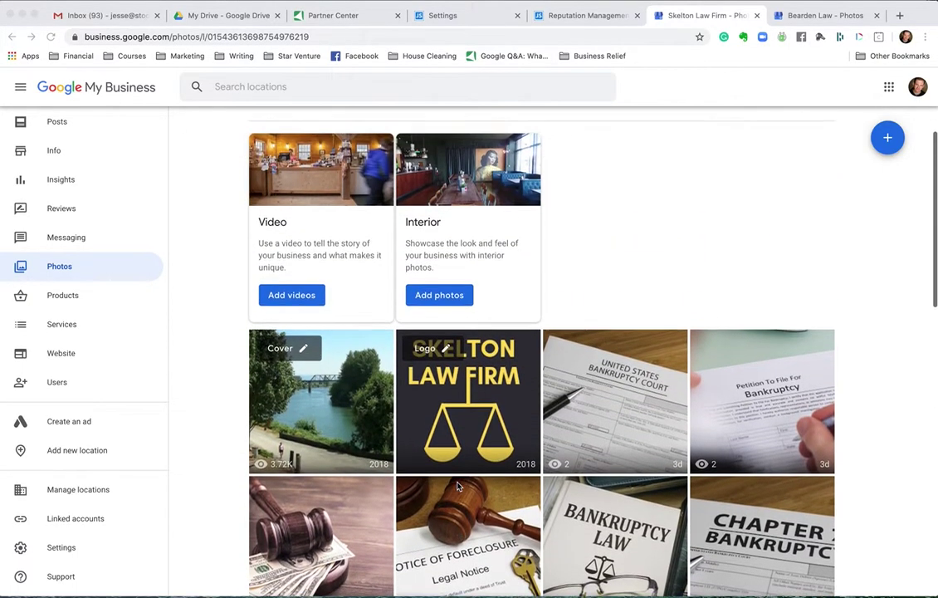
scroll(457, 486, "down", 3)
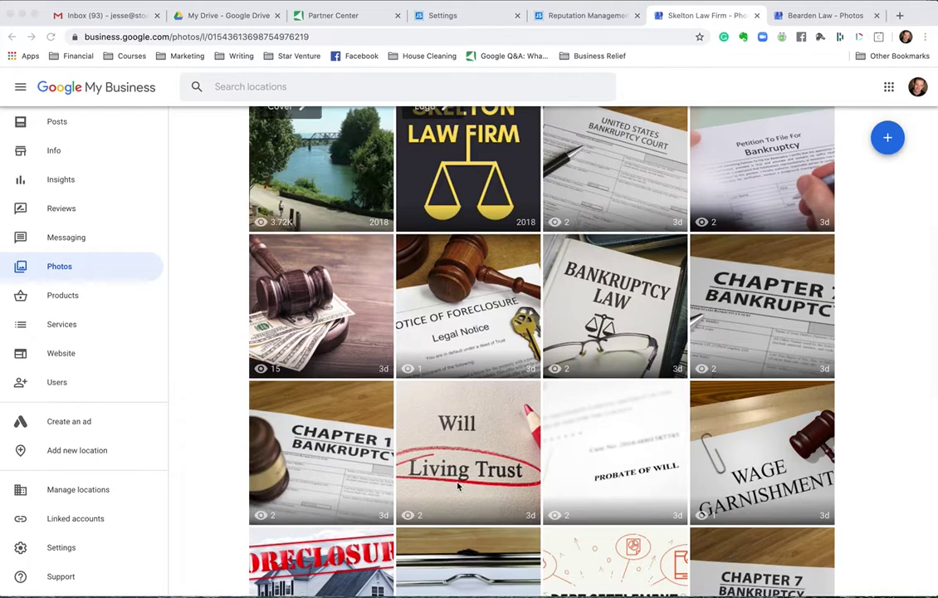
scroll(458, 487, "down", 4)
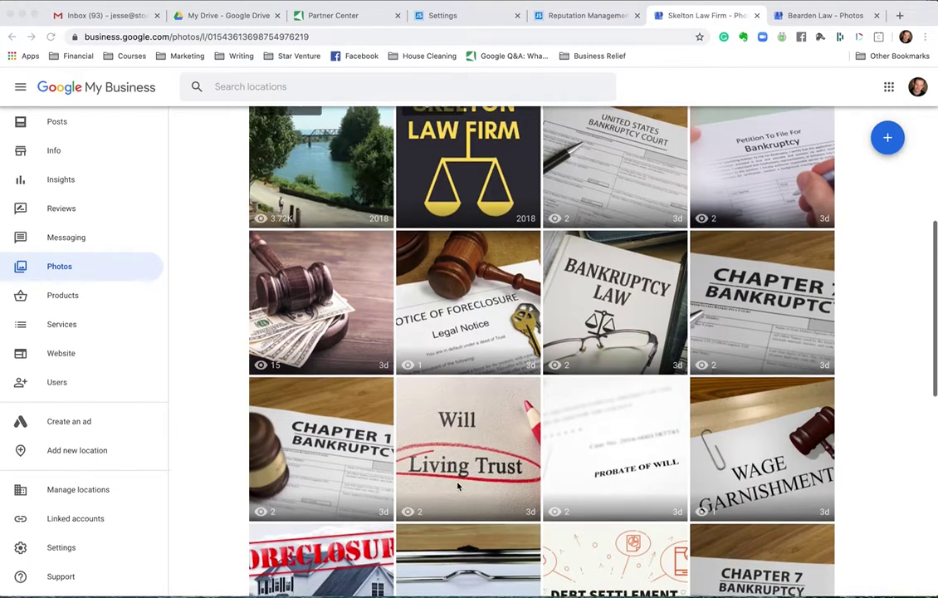
scroll(458, 486, "down", 1)
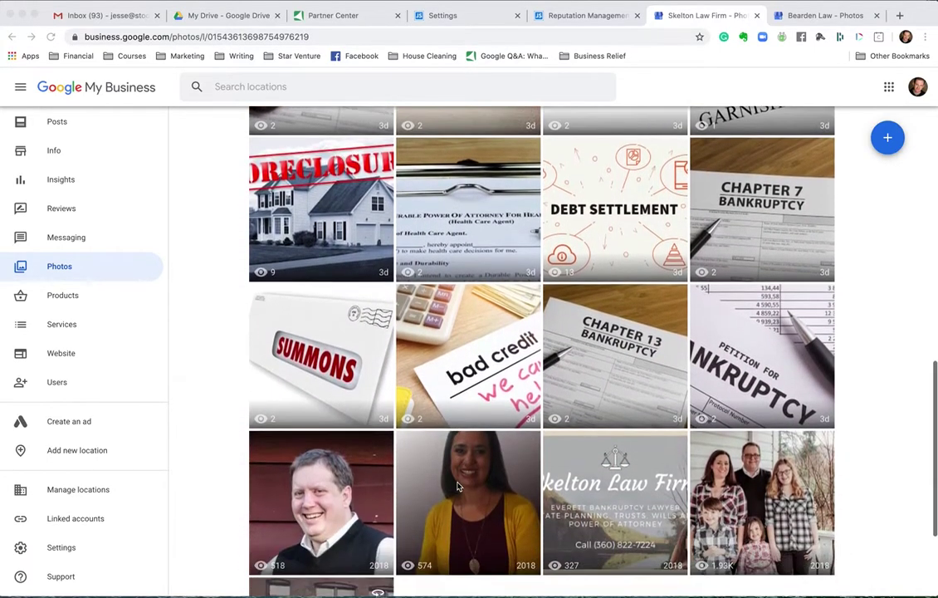
scroll(458, 487, "up", 3)
scroll(457, 486, "up", 2)
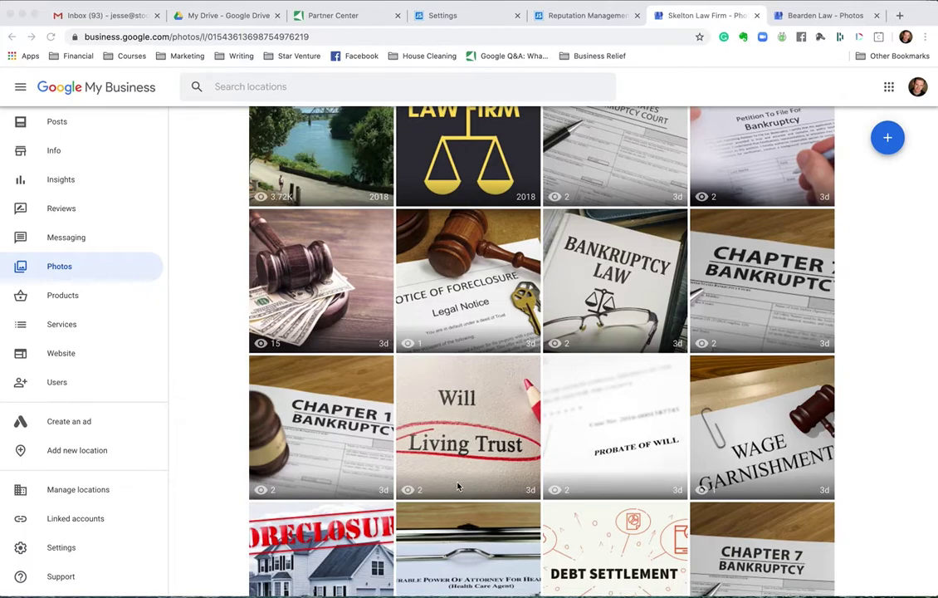
View the Bankruptcy Law book photo with its information and categories, close it and look over the remaining Skelton Law Firm photos
left_click(606, 265)
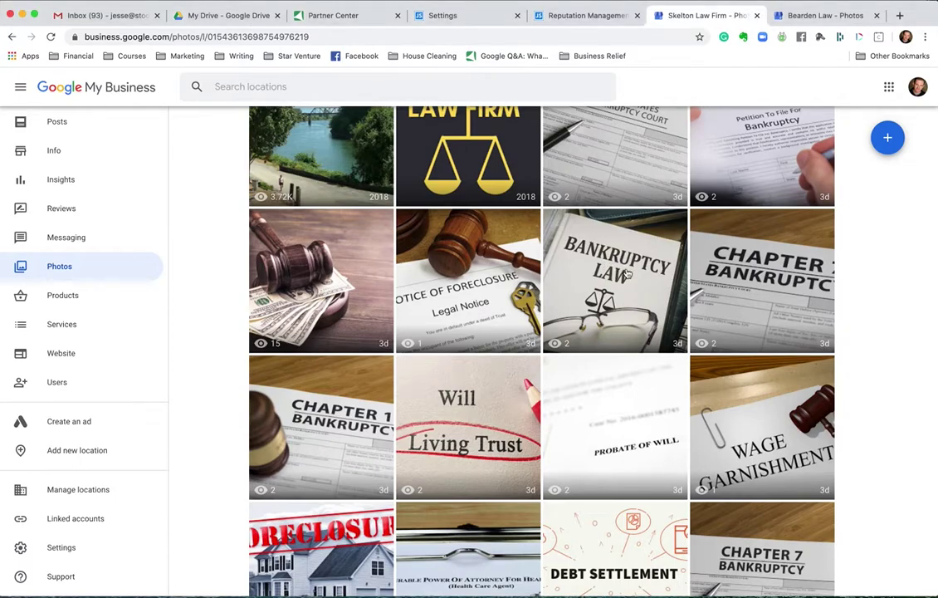
left_click(631, 266)
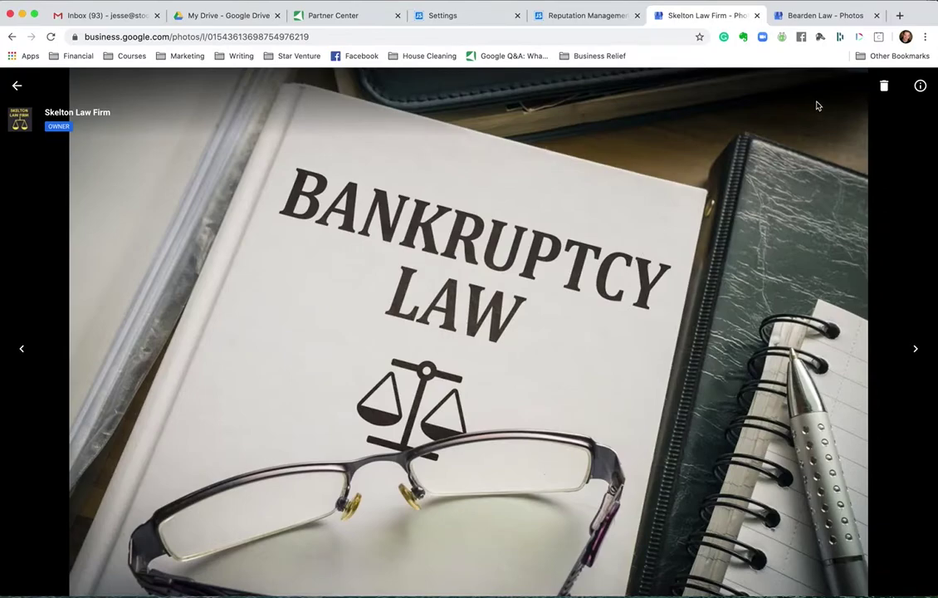
left_click(920, 86)
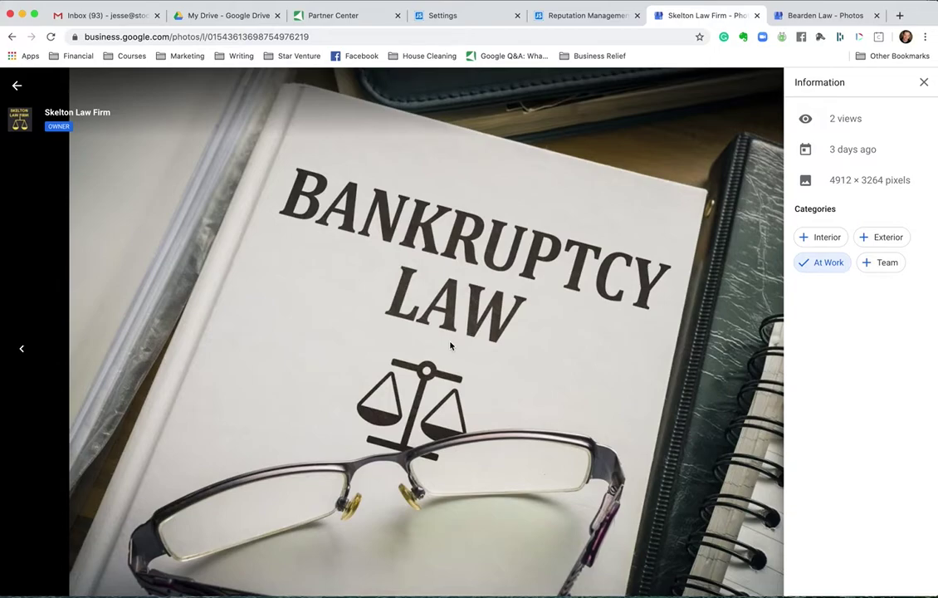
left_click(923, 82)
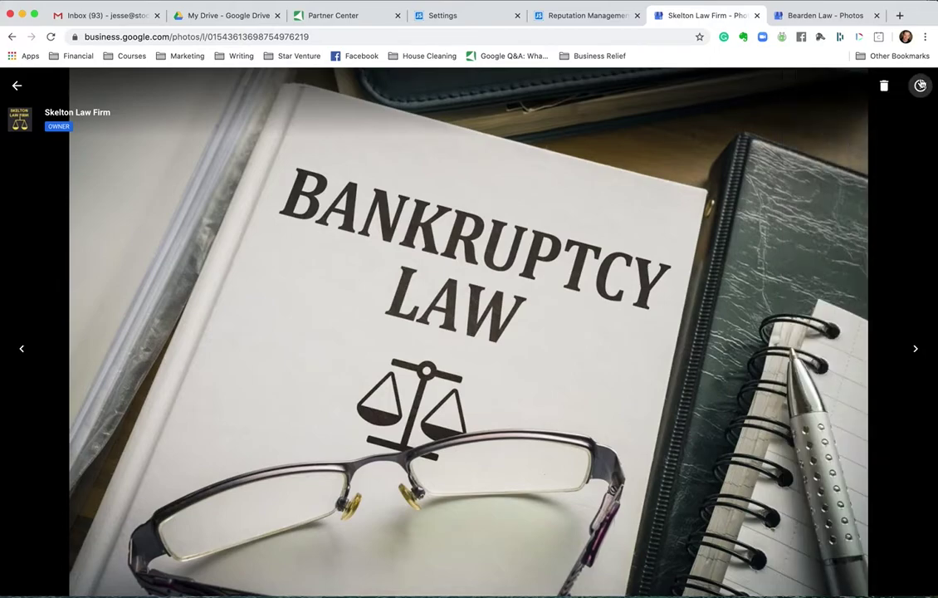
left_click(13, 83)
scroll(529, 363, "down", 4)
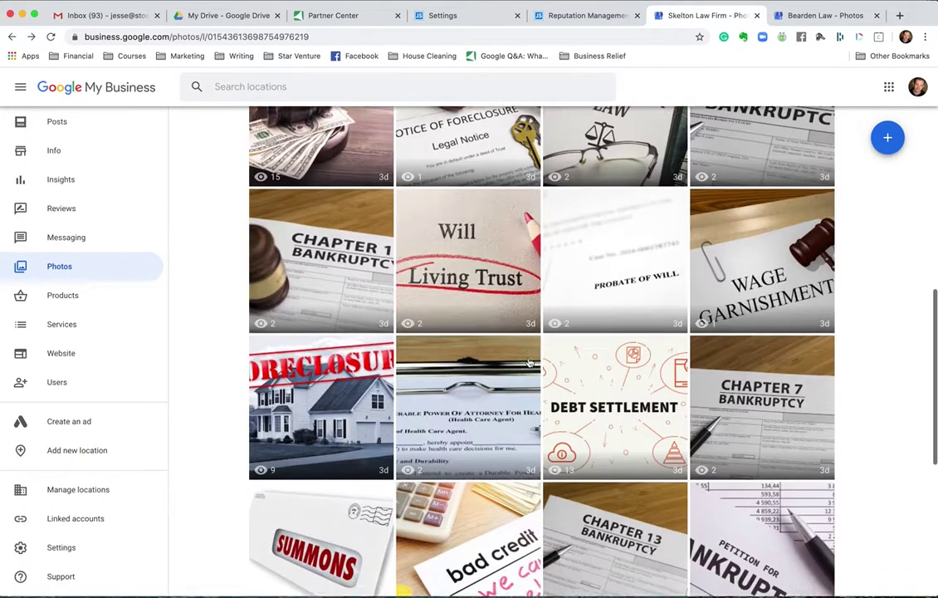
scroll(529, 363, "down", 3)
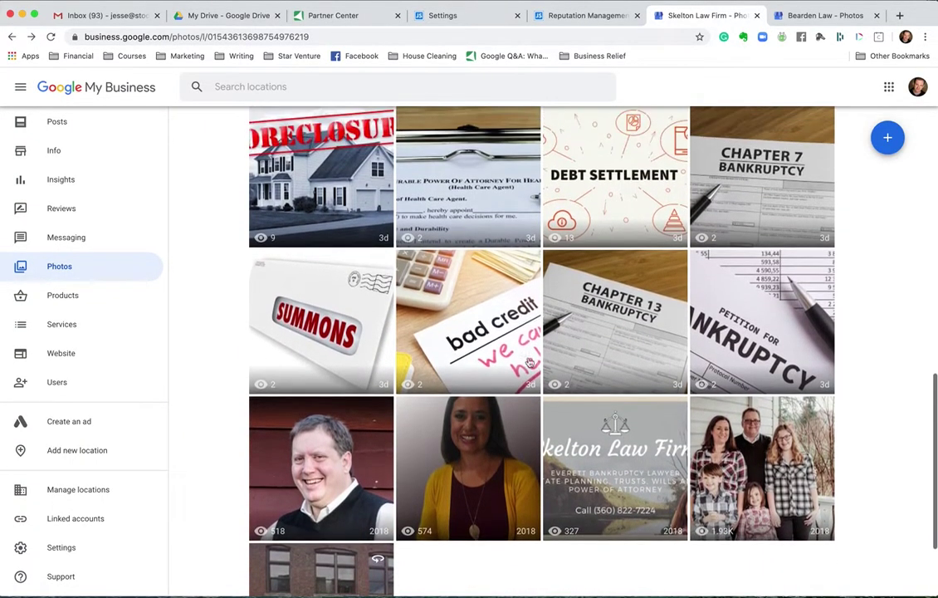
Switch to the Bearden Law photos and examine the office, team, practice-area, logo and cover images
left_click(785, 15)
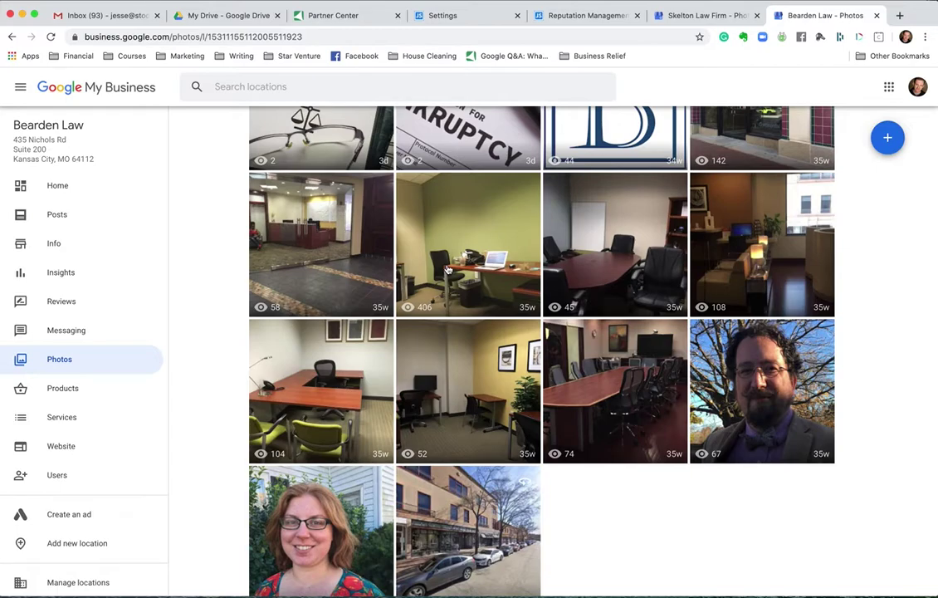
scroll(447, 270, "up", 3)
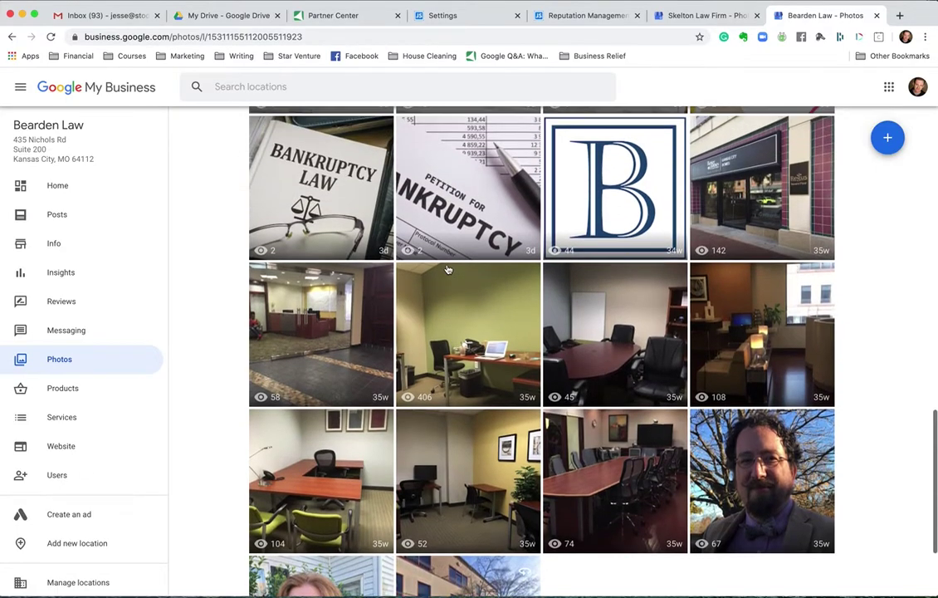
scroll(447, 270, "down", 4)
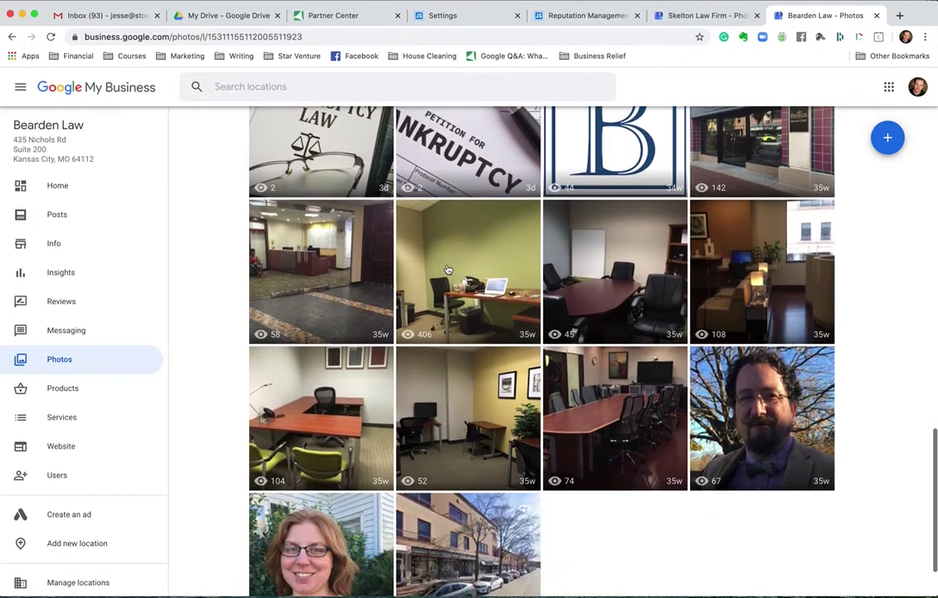
scroll(446, 269, "up", 4)
scroll(446, 270, "up", 3)
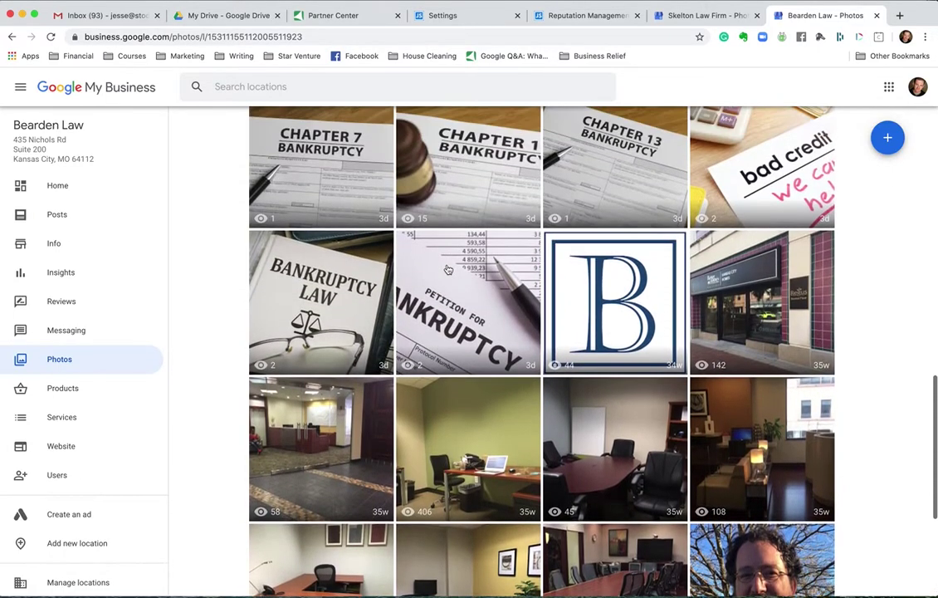
scroll(447, 270, "up", 3)
scroll(447, 269, "up", 2)
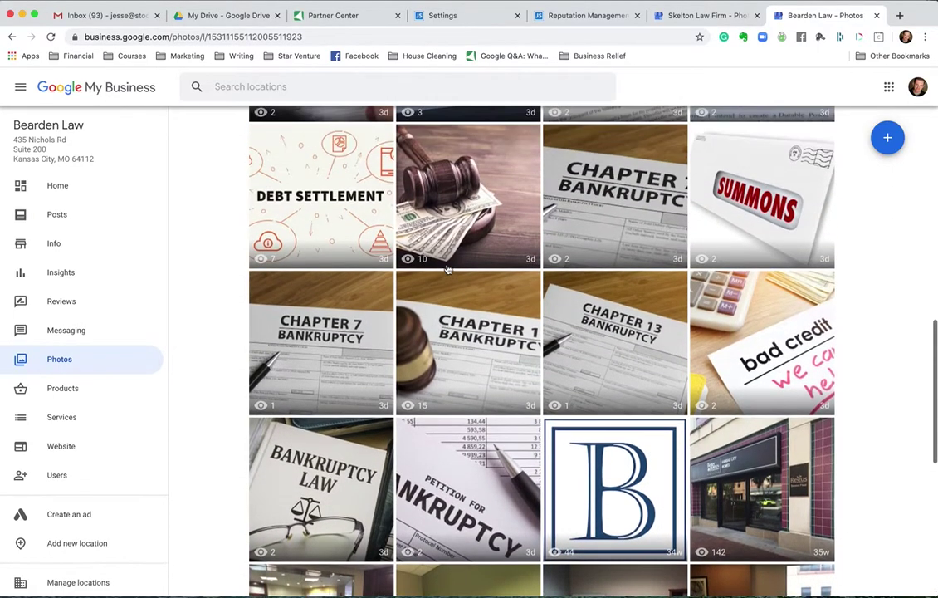
scroll(448, 270, "down", 5)
scroll(449, 270, "down", 6)
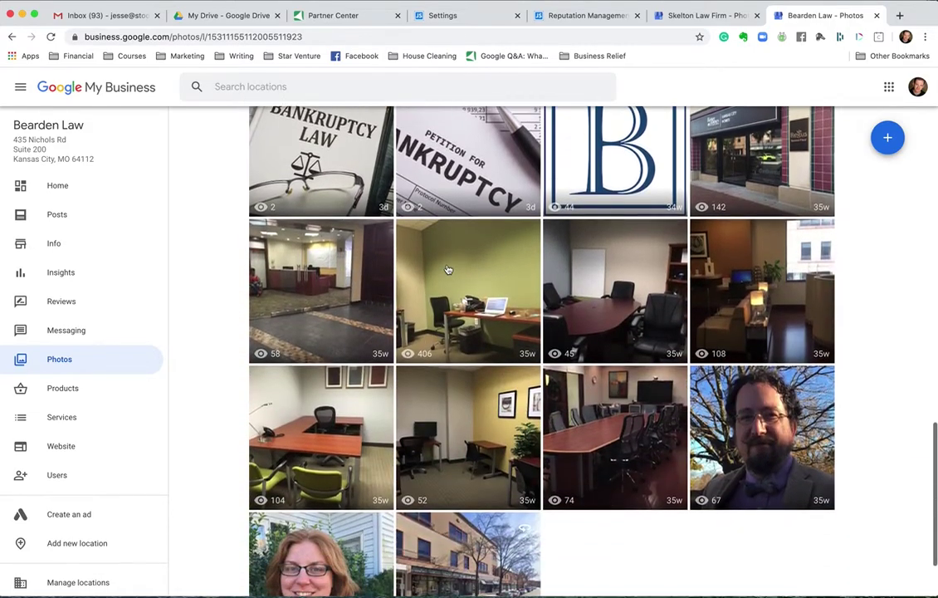
scroll(448, 270, "up", 4)
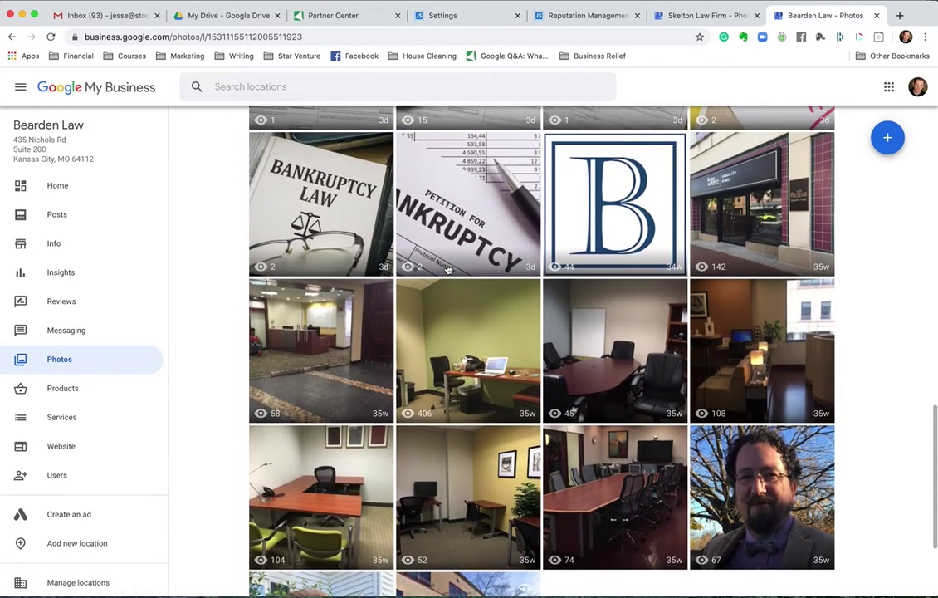
scroll(447, 269, "down", 3)
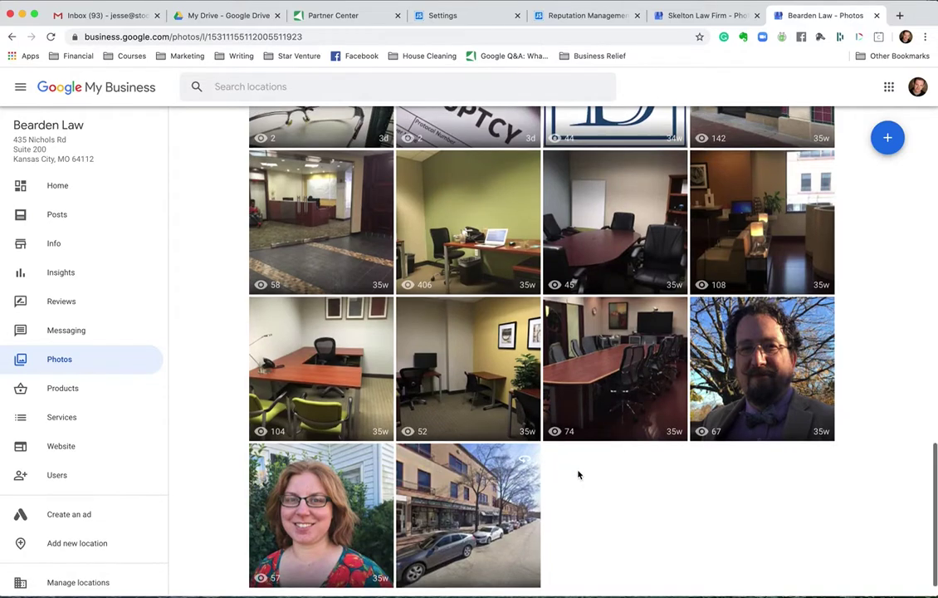
scroll(579, 474, "up", 2)
scroll(578, 474, "up", 3)
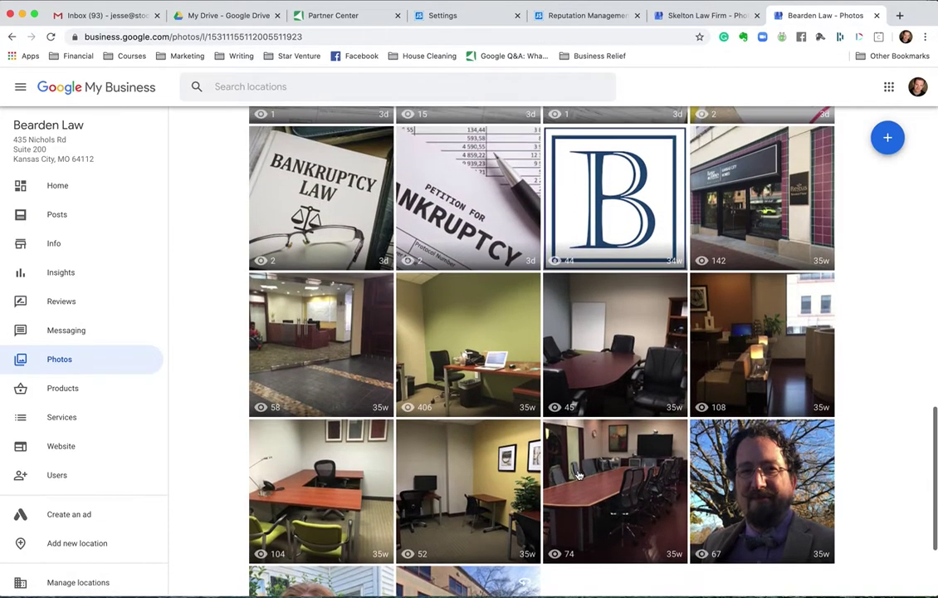
scroll(579, 474, "up", 2)
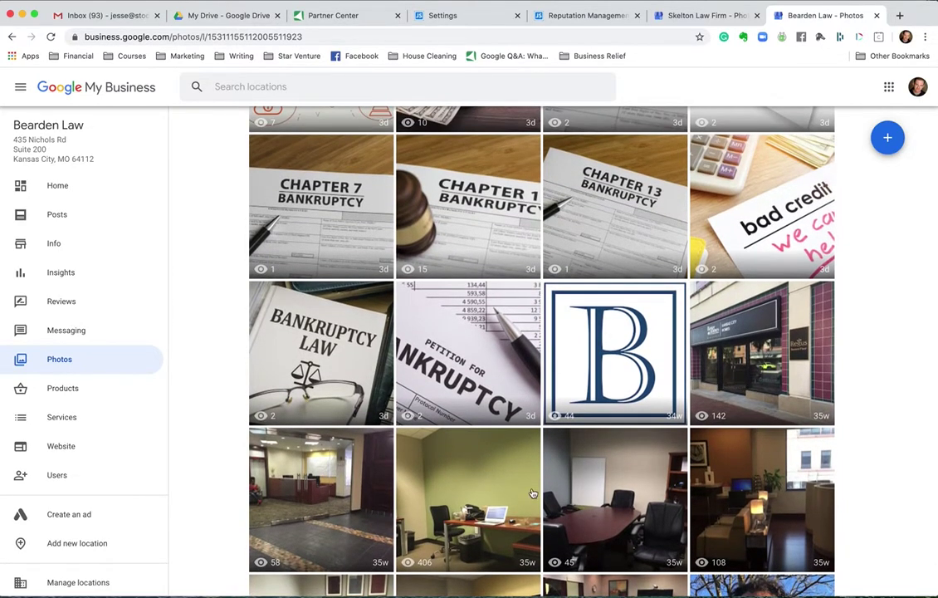
scroll(471, 436, "down", 5)
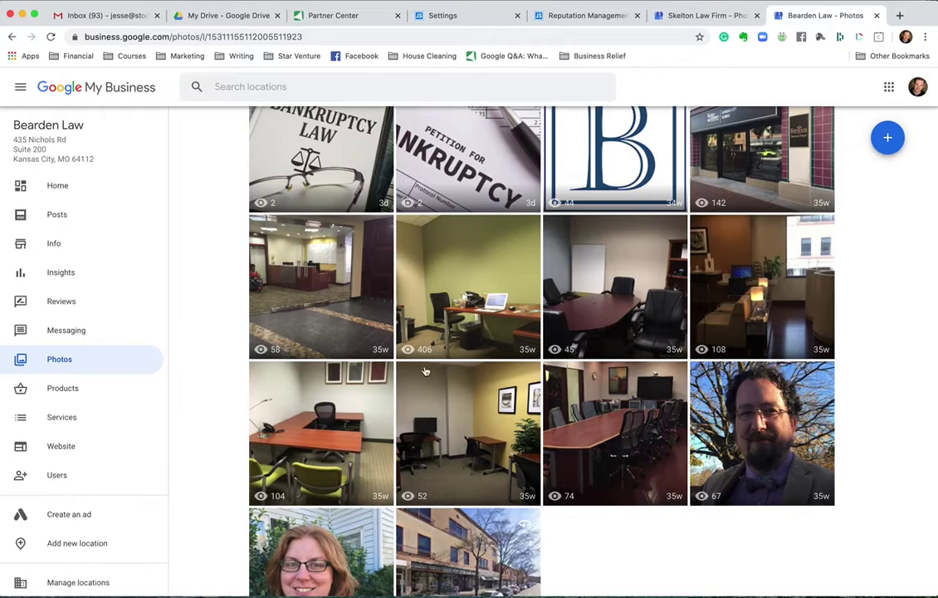
scroll(425, 374, "up", 2)
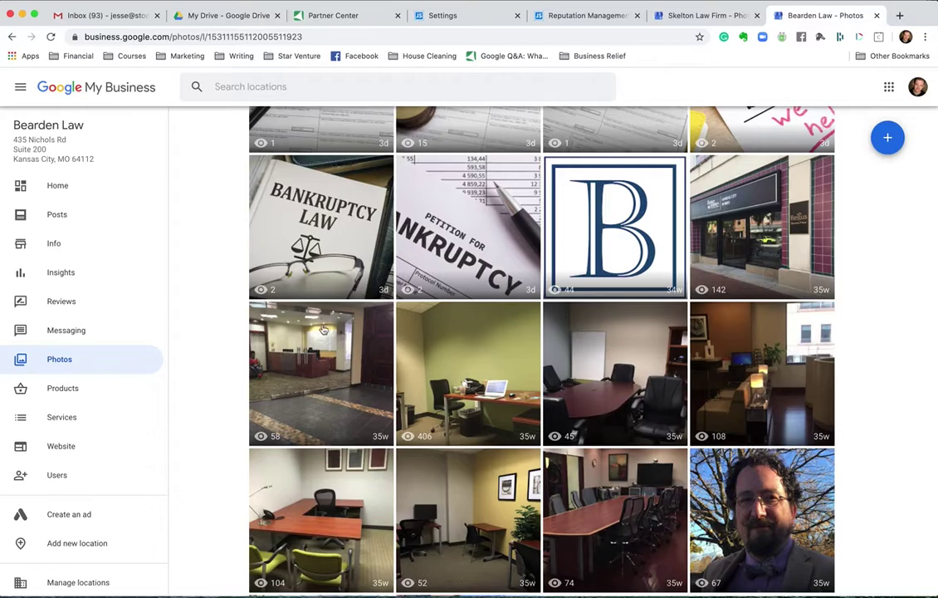
scroll(330, 357, "up", 3)
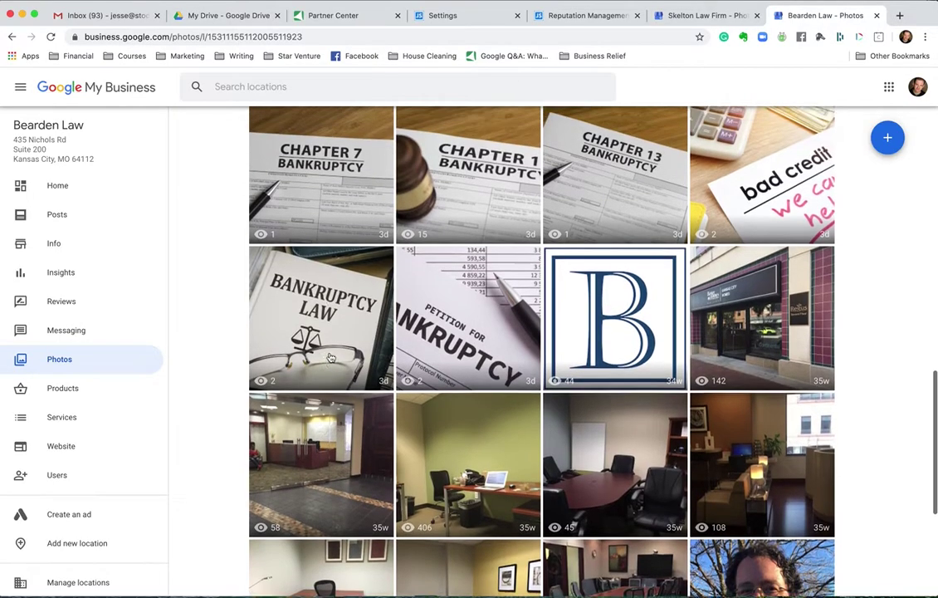
scroll(331, 357, "up", 8)
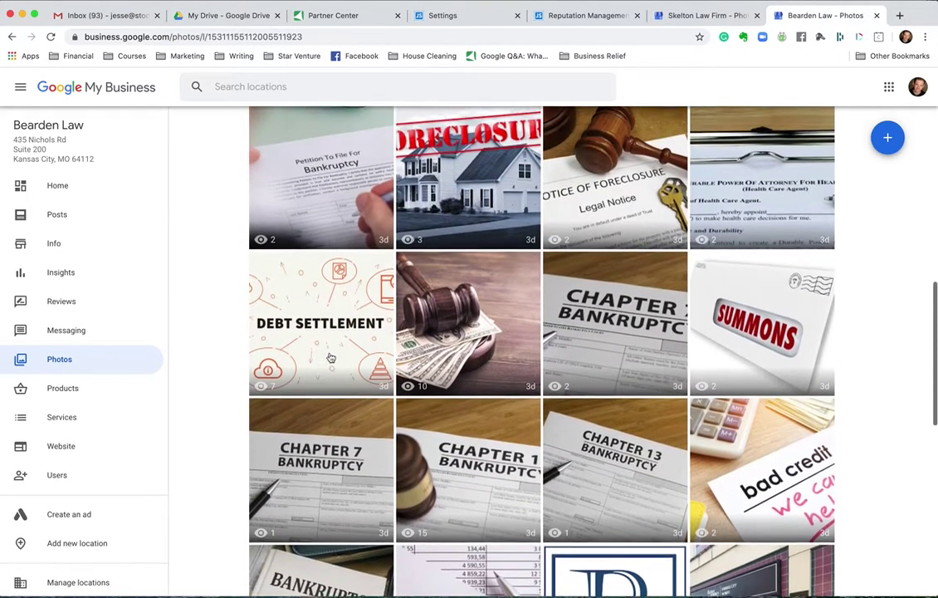
scroll(331, 357, "up", 4)
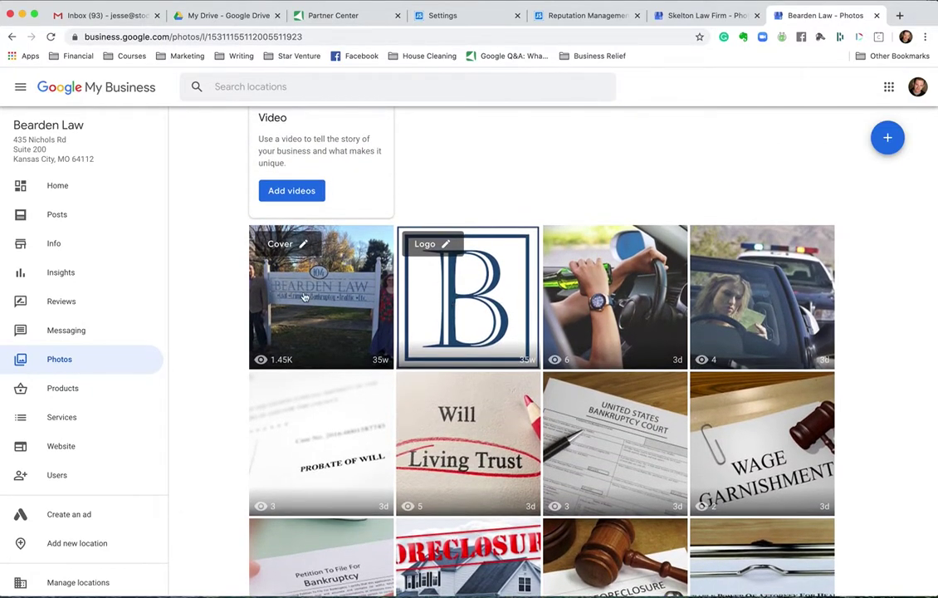
scroll(349, 320, "up", 2)
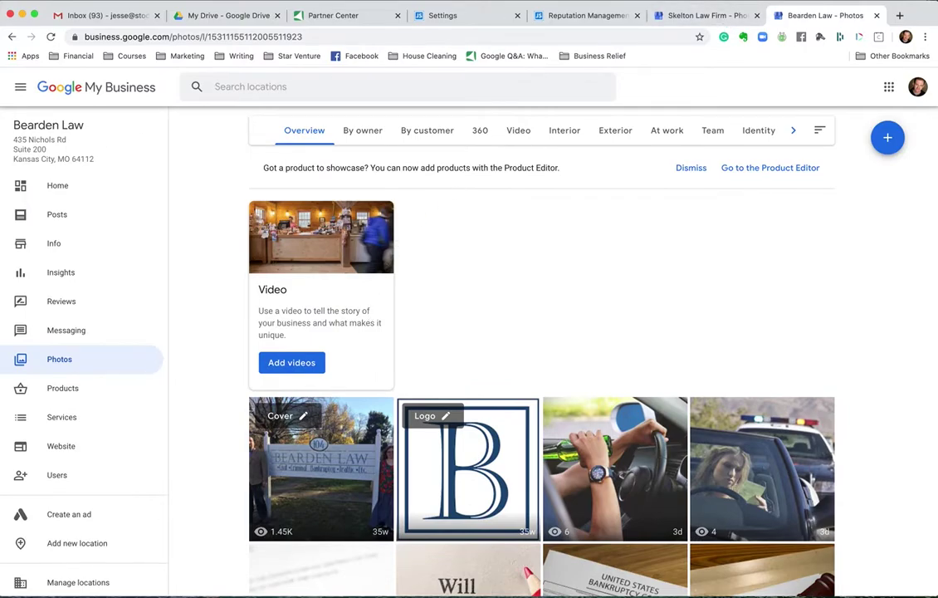
Switch to the "attorney seo series" document, place its window over the browser page and review the Google My Business checklist
key("super+Tab")
left_click_drag(52, 82, 202, 91)
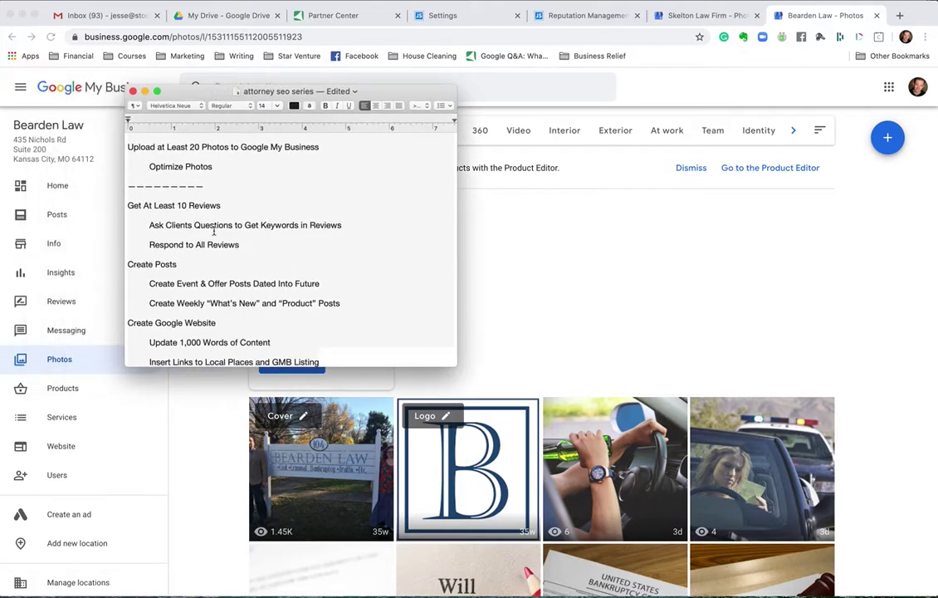
scroll(220, 162, "up", 5)
scroll(189, 277, "down", 5)
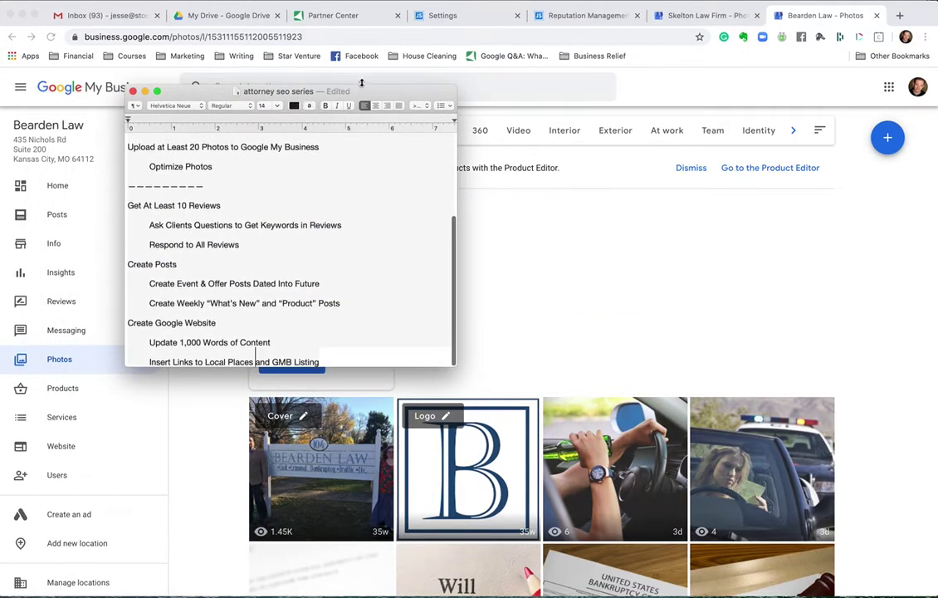
Move the "attorney seo series" document window aside and return to the Bearden Law photos page
left_click_drag(366, 91, 329, 94)
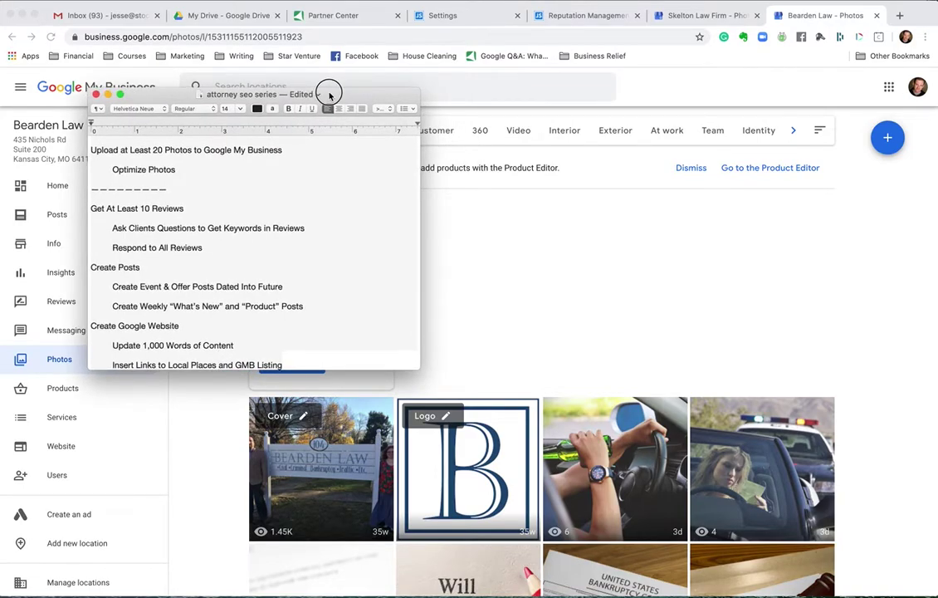
left_click_drag(329, 94, 207, 130)
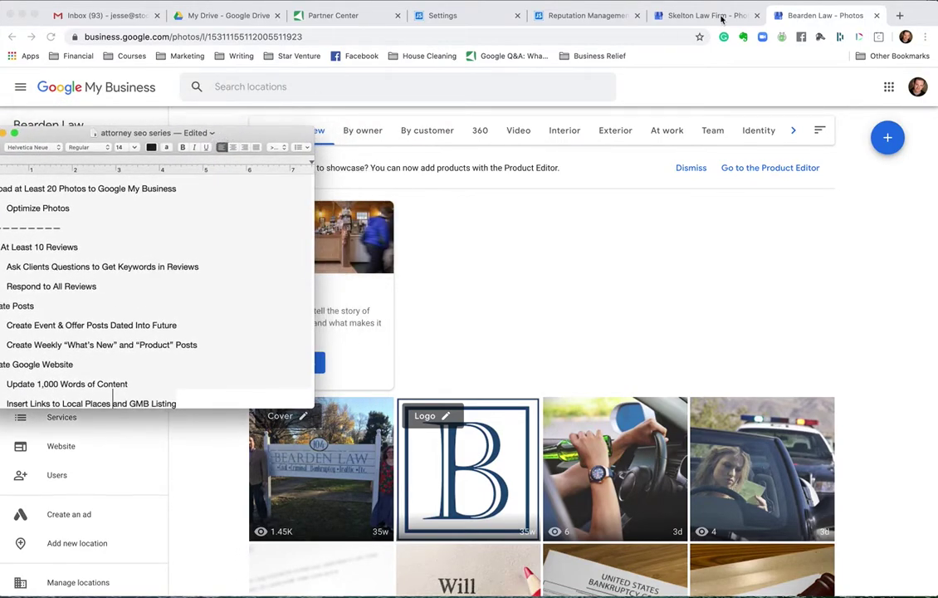
left_click(922, 16)
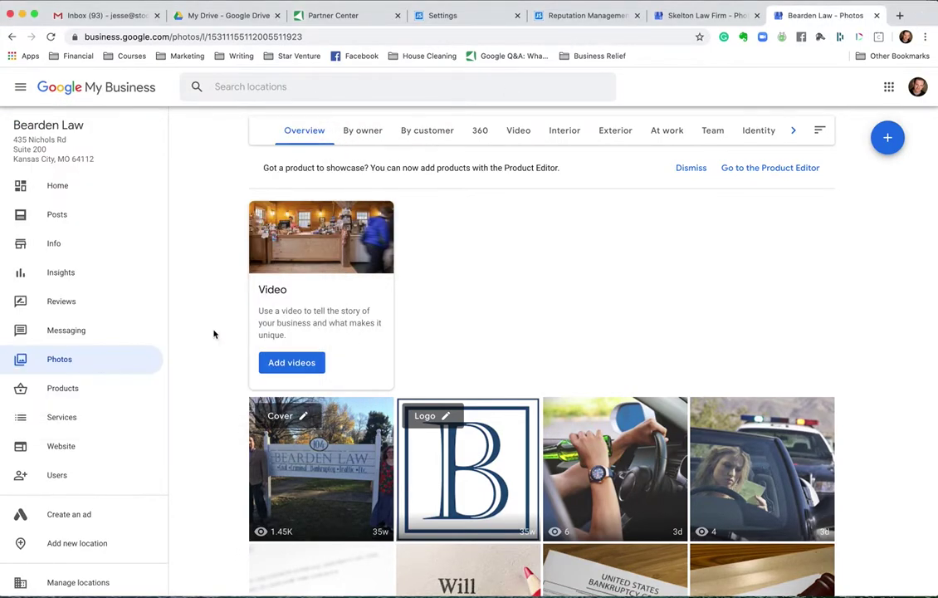
Switch to the Skelton Law Firm listing, open its reviews, expand the newest review's full text and highlight the word "bankruptcy"
left_click(674, 15)
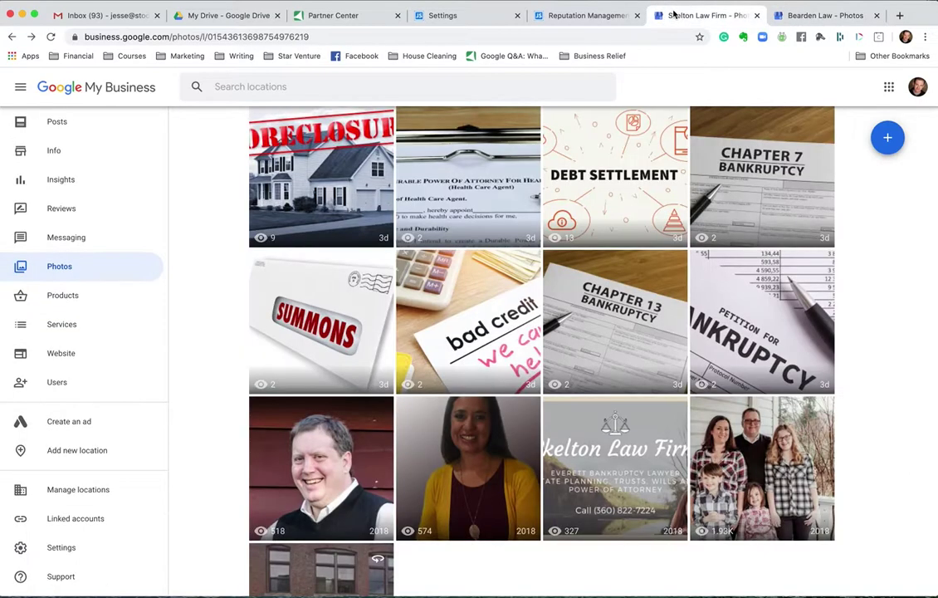
left_click(62, 214)
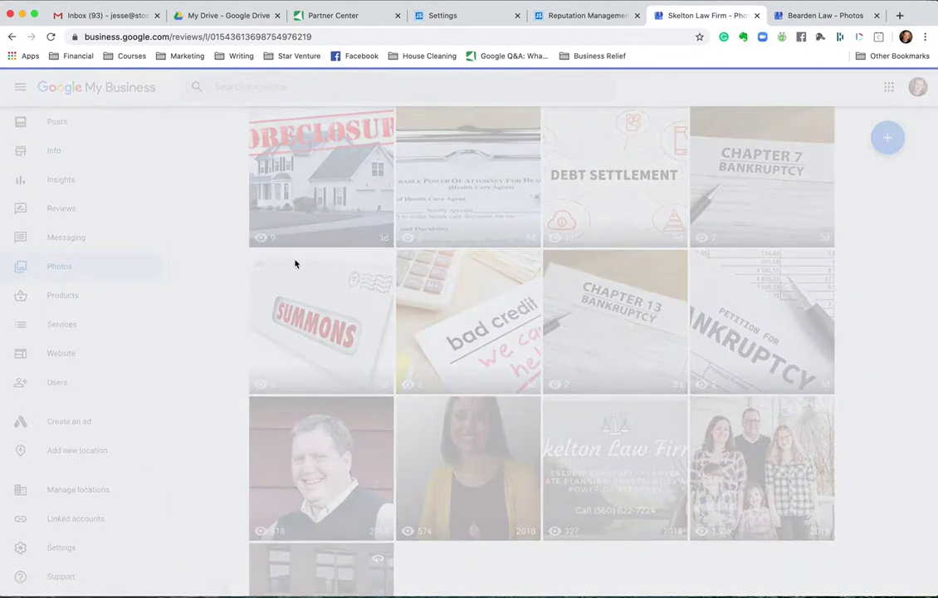
scroll(294, 264, "down", 3)
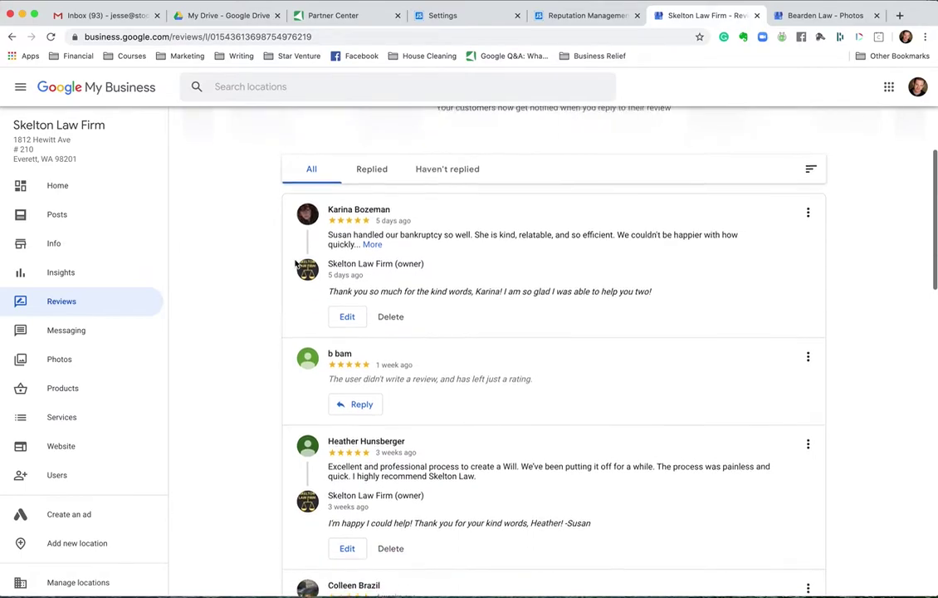
left_click(372, 235)
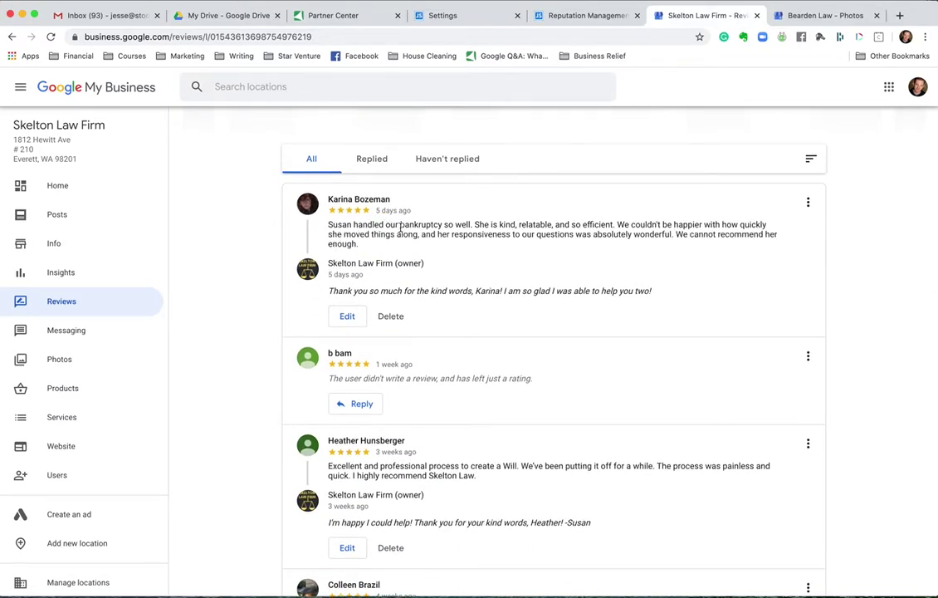
double_click(400, 224)
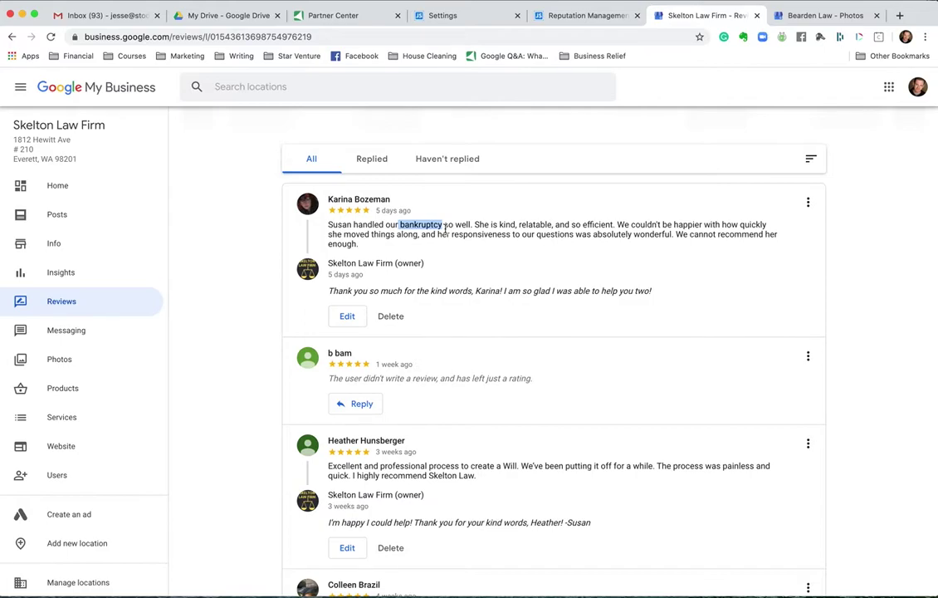
Read through the Skelton Law Firm client reviews and the owner's replies, and return to the start of the list
scroll(332, 309, "down", 3)
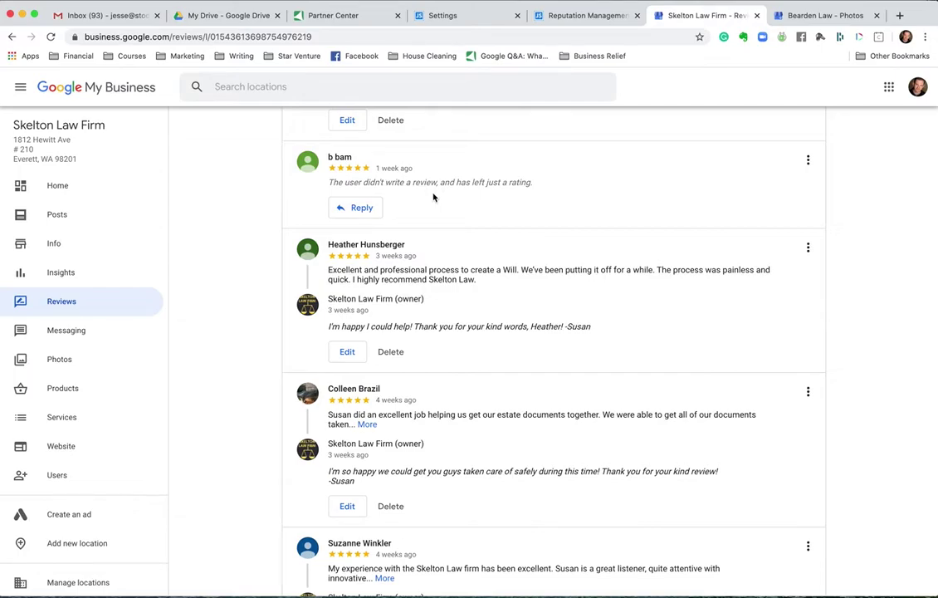
scroll(432, 197, "down", 5)
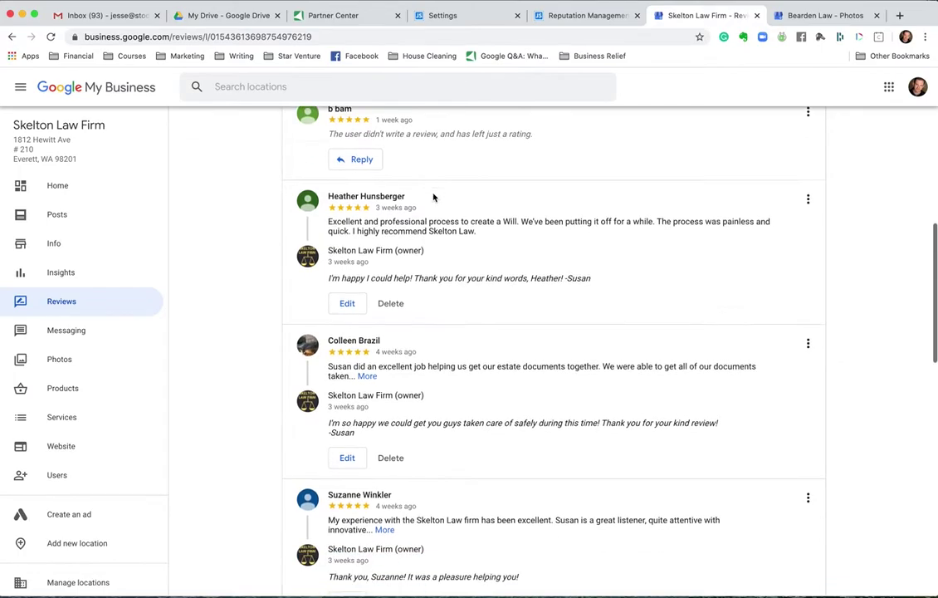
scroll(433, 195, "down", 2)
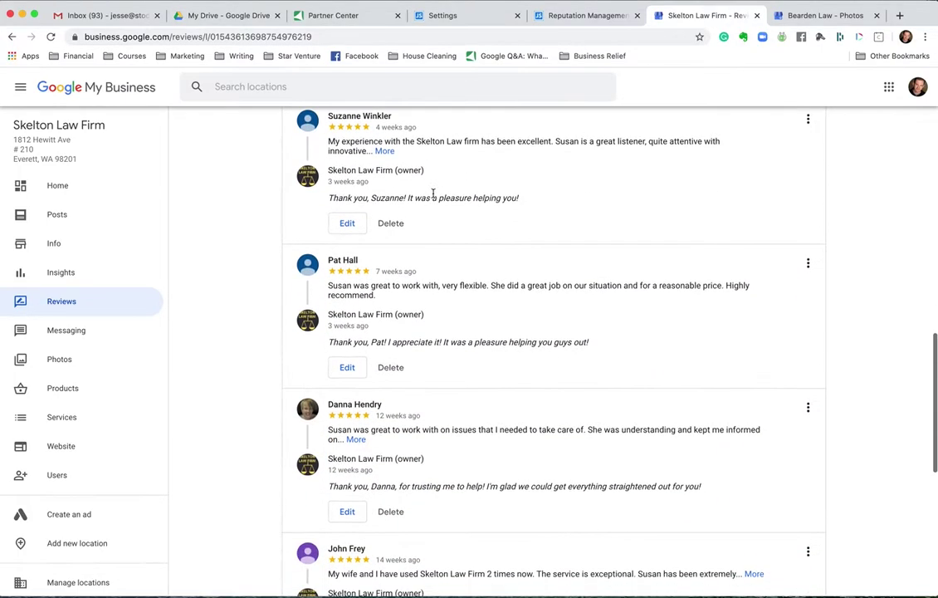
scroll(477, 230, "up", 3)
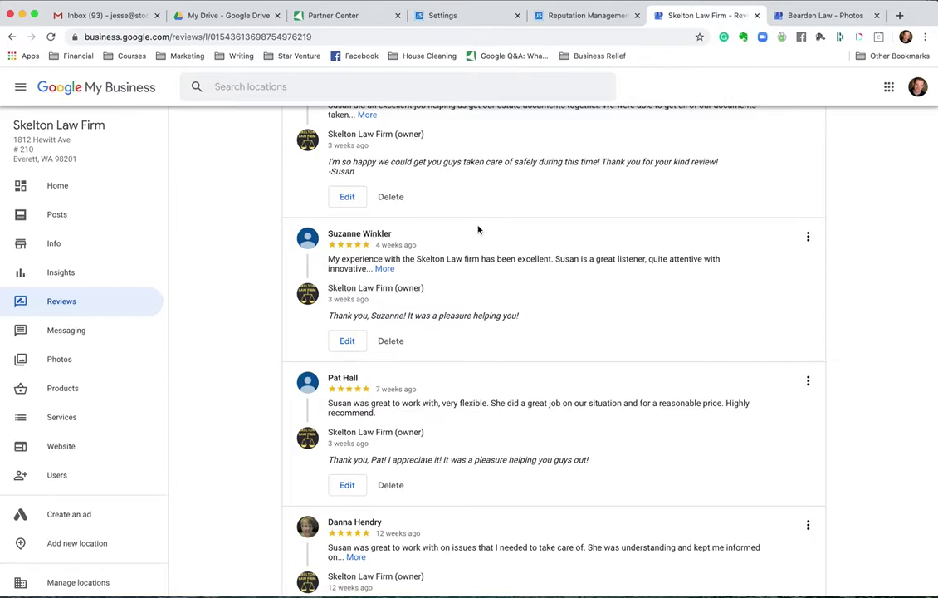
scroll(478, 230, "up", 5)
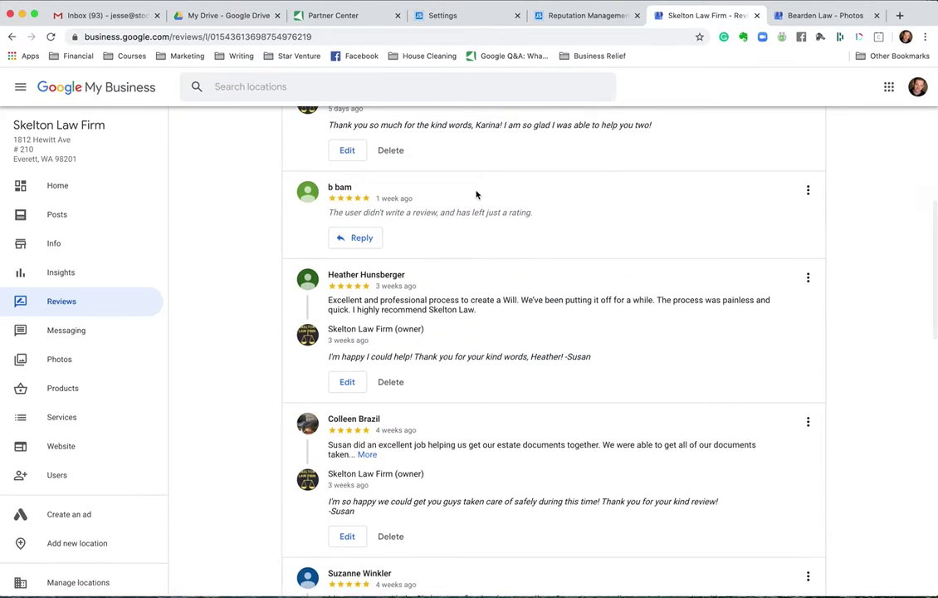
scroll(476, 195, "up", 4)
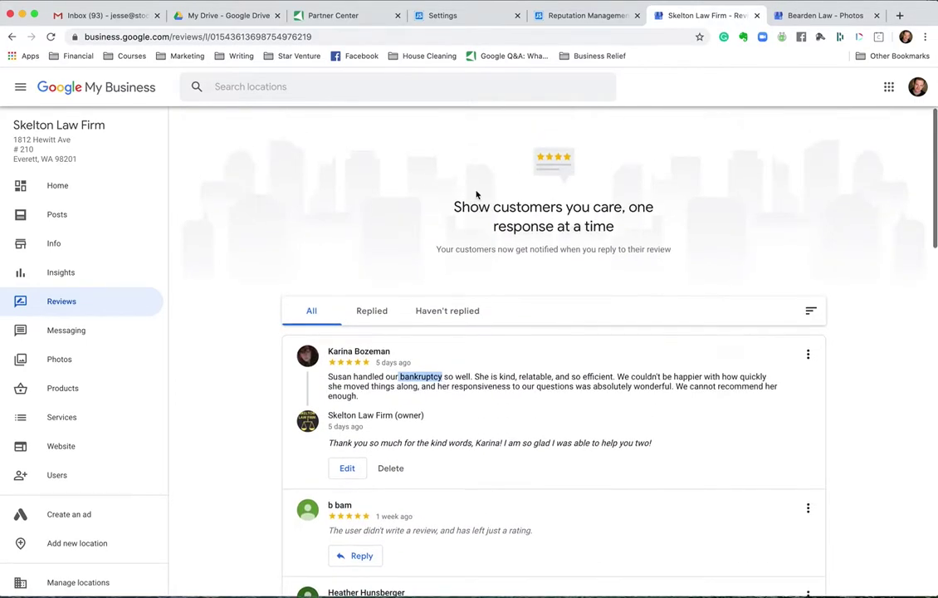
Compare the answered reviews with the rating-only review, open a reply to that rating and cancel it without posting
scroll(476, 194, "down", 3)
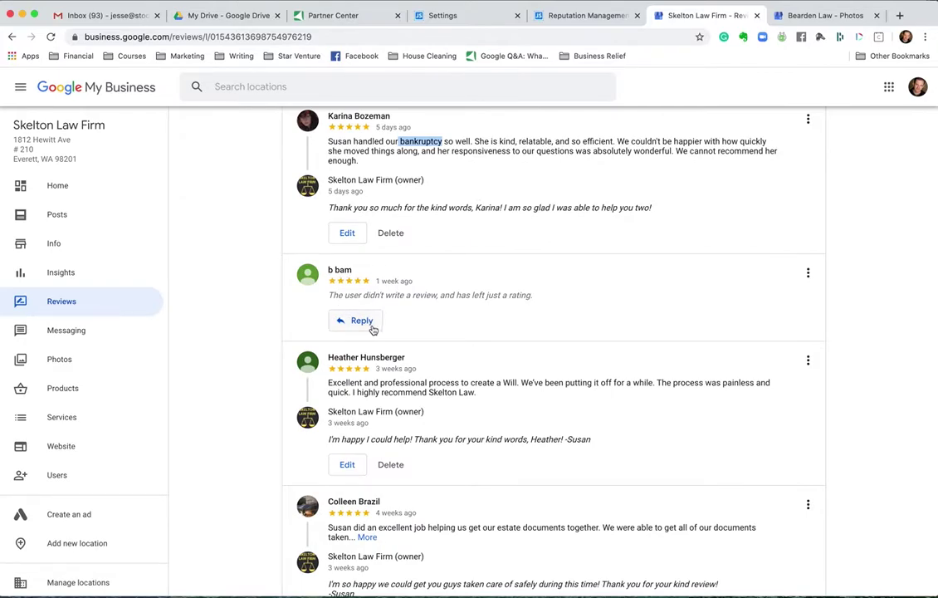
scroll(356, 329, "down", 2)
scroll(355, 425, "down", 5)
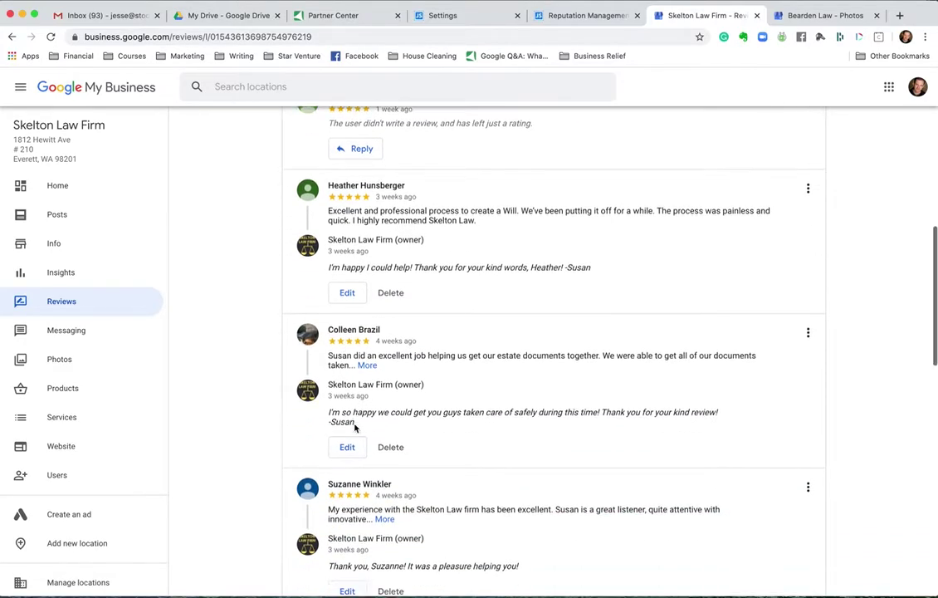
scroll(356, 428, "up", 7)
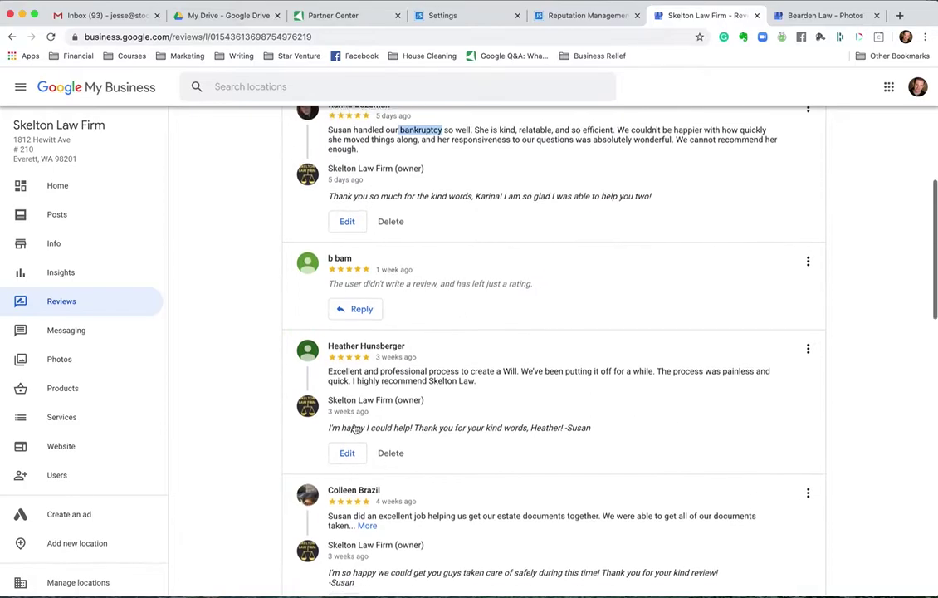
left_click(363, 321)
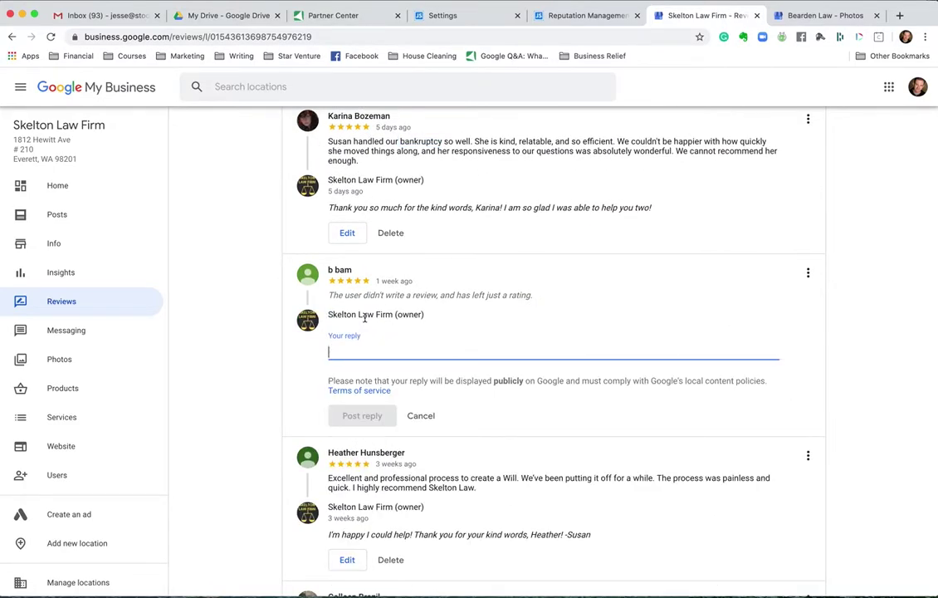
left_click(420, 416)
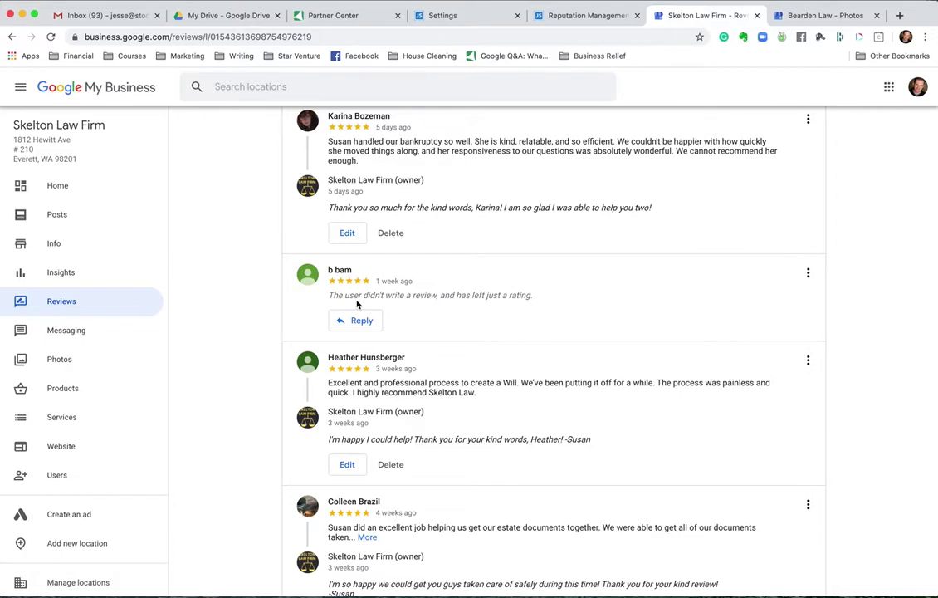
Highlight the owner's thank-you response to the newest review to examine its wording, and clear the highlight
scroll(378, 224, "up", 3)
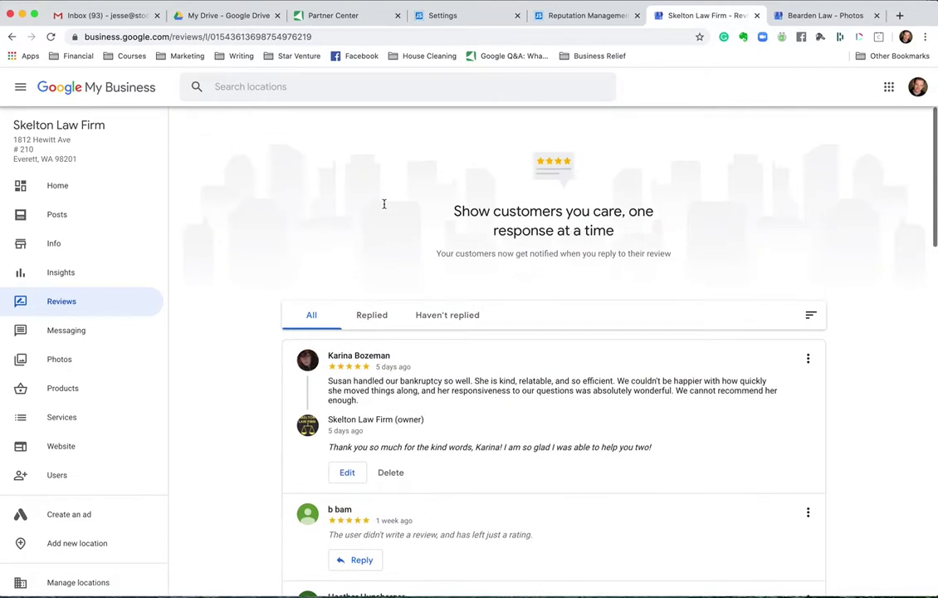
scroll(384, 204, "down", 3)
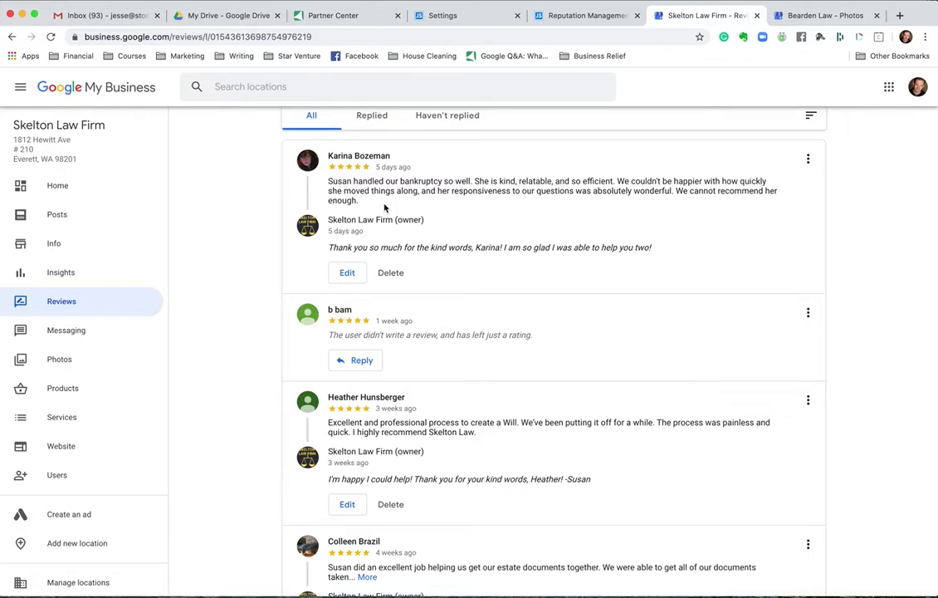
left_click(331, 247)
left_click_drag(332, 248, 636, 263)
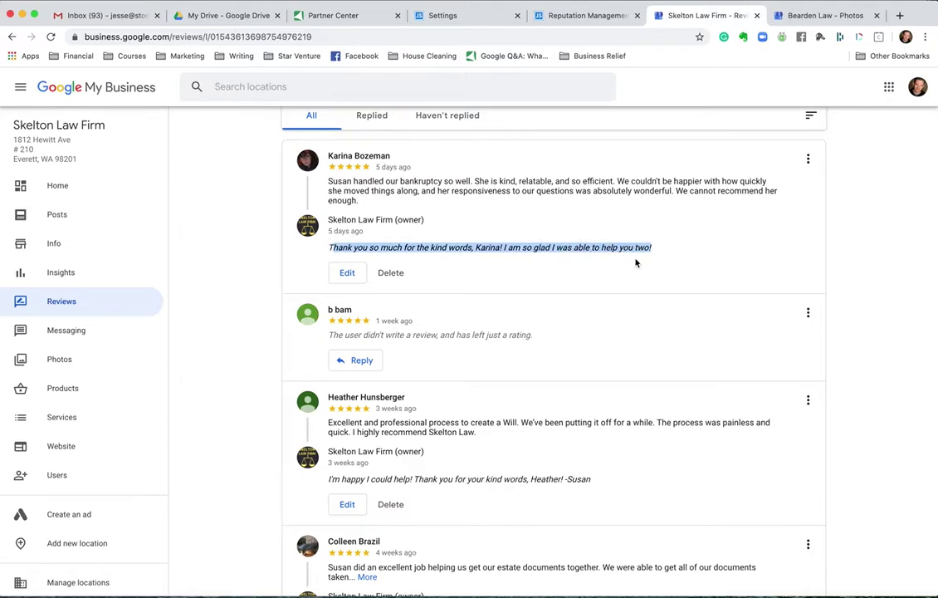
left_click(636, 263)
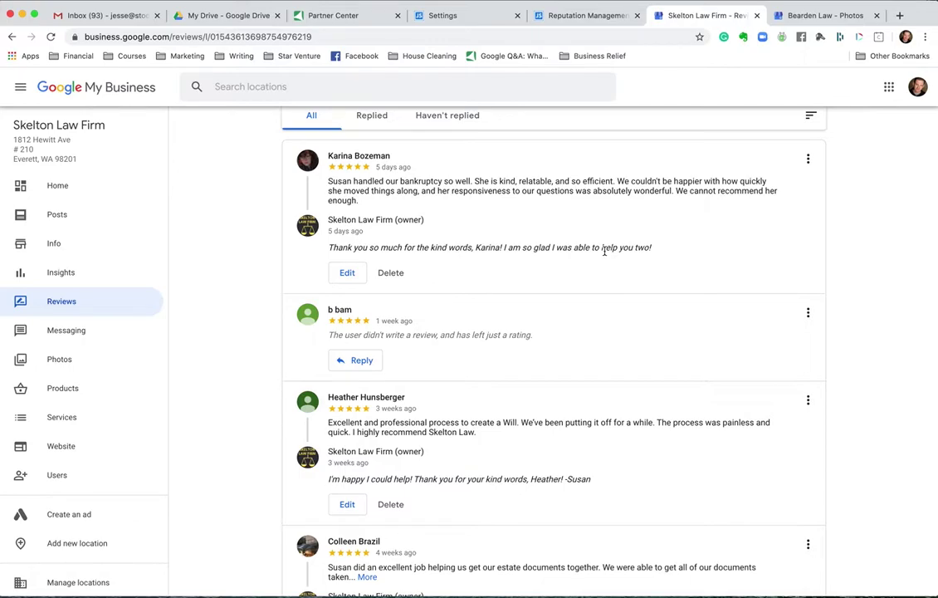
Look over the full review list and filter it to show only the reviews that haven't been replied to
scroll(604, 254, "down", 15)
scroll(605, 255, "up", 15)
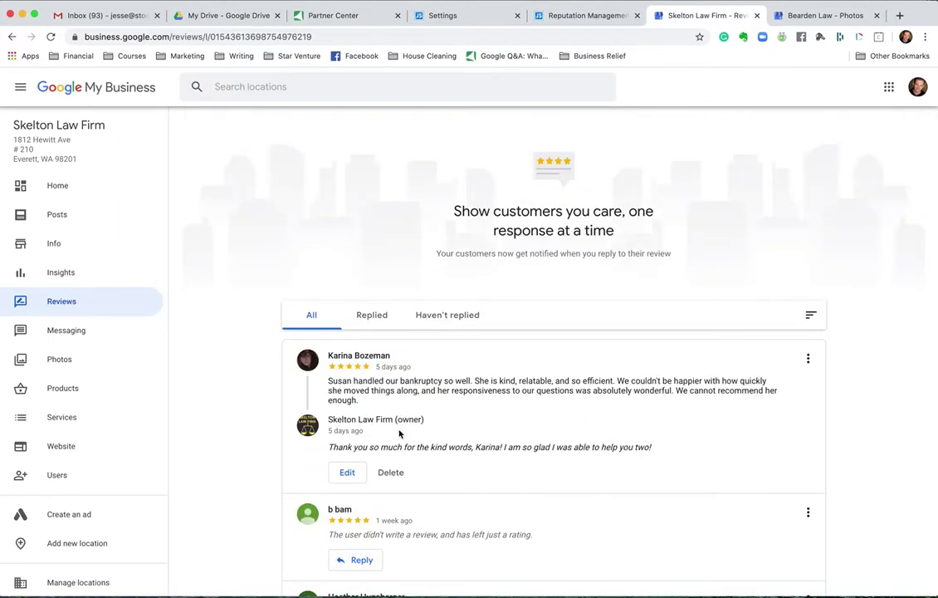
left_click(440, 314)
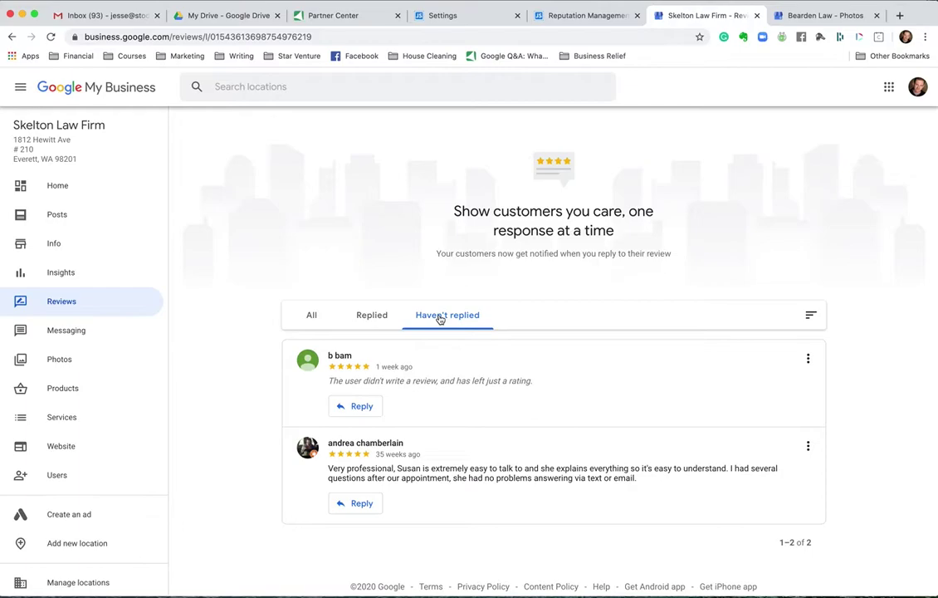
scroll(440, 319, "down", 1)
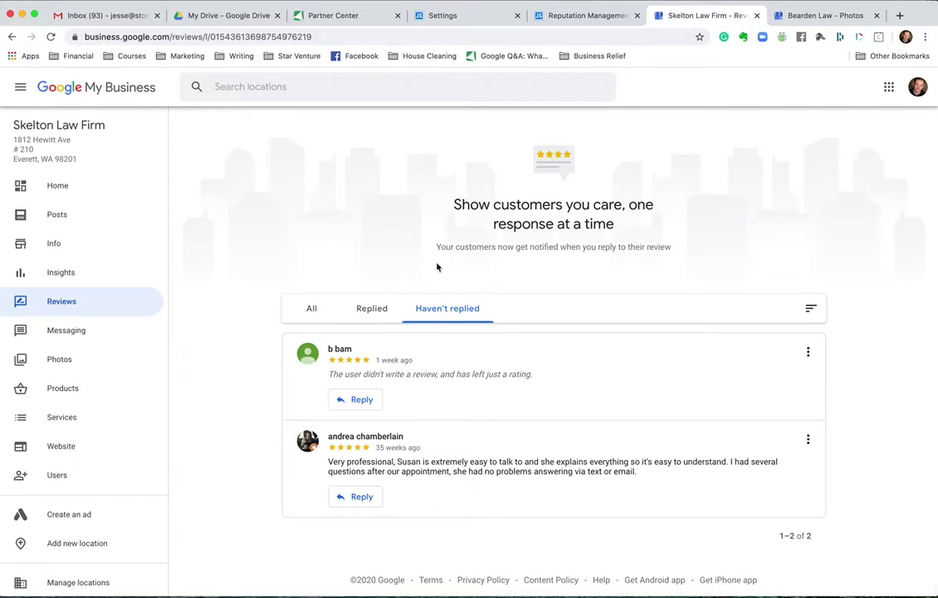
Switch to the Reputation Management page and look over the Skelton Law Firm reviews collected from Facebook and Google
left_click(557, 16)
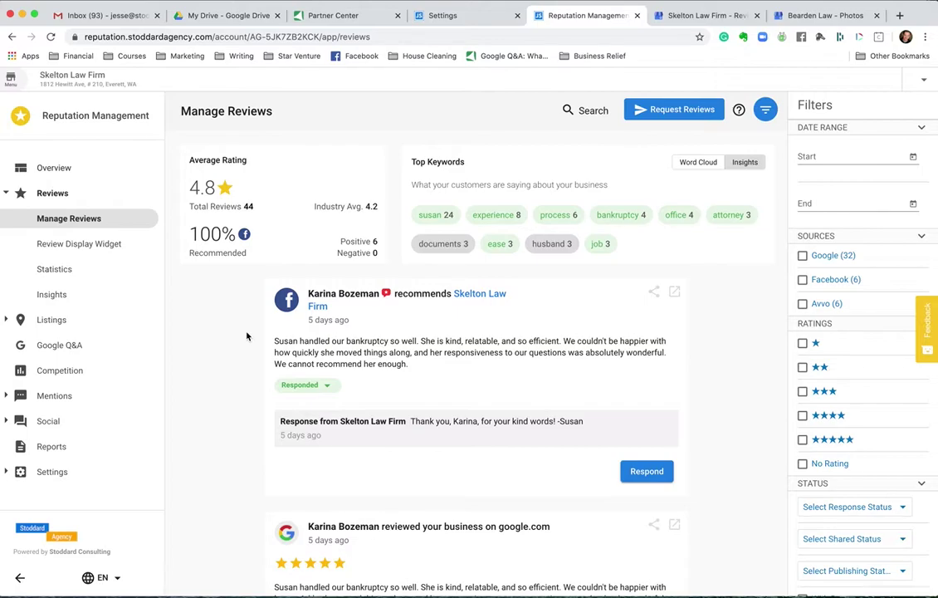
scroll(646, 213, "down", 3)
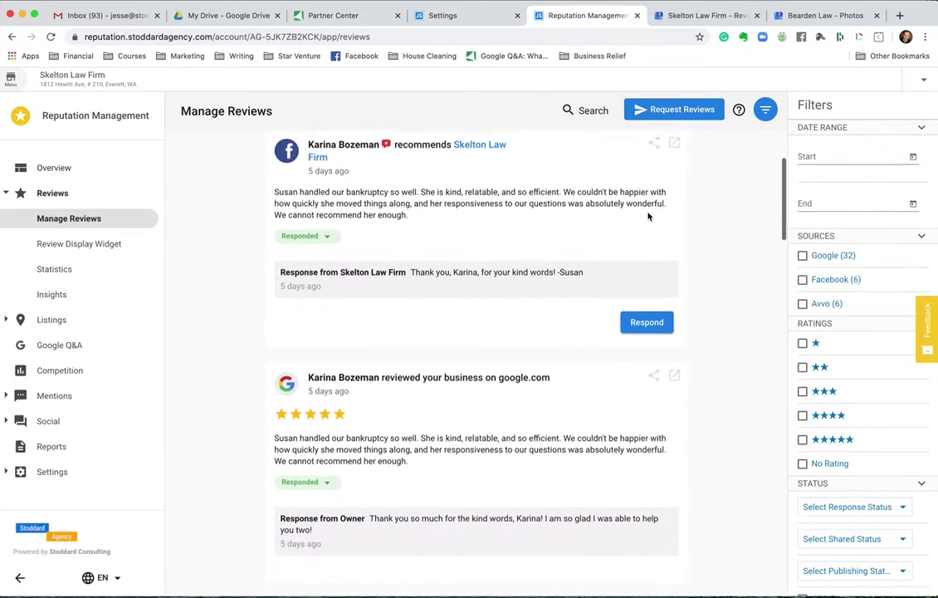
scroll(649, 216, "down", 5)
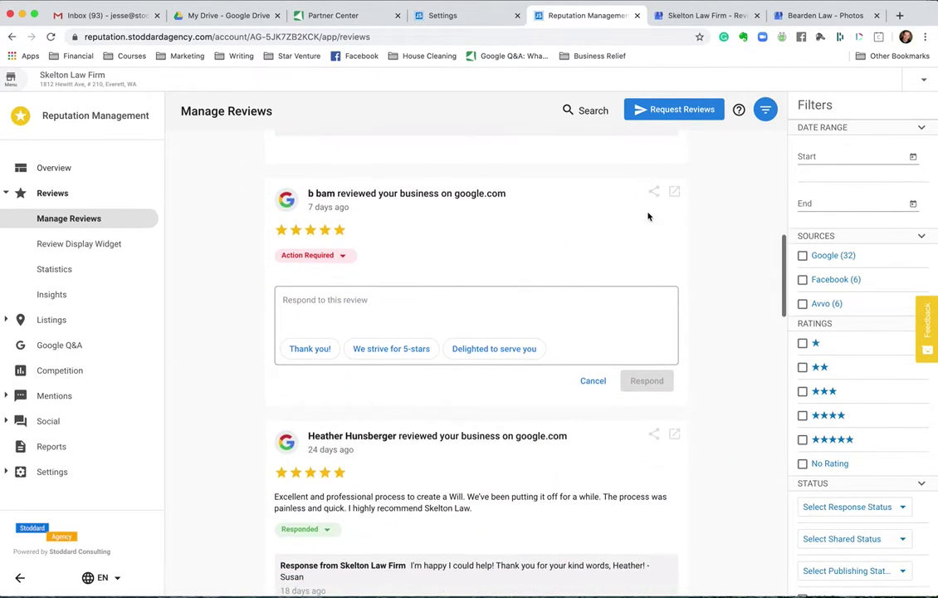
scroll(649, 216, "up", 7)
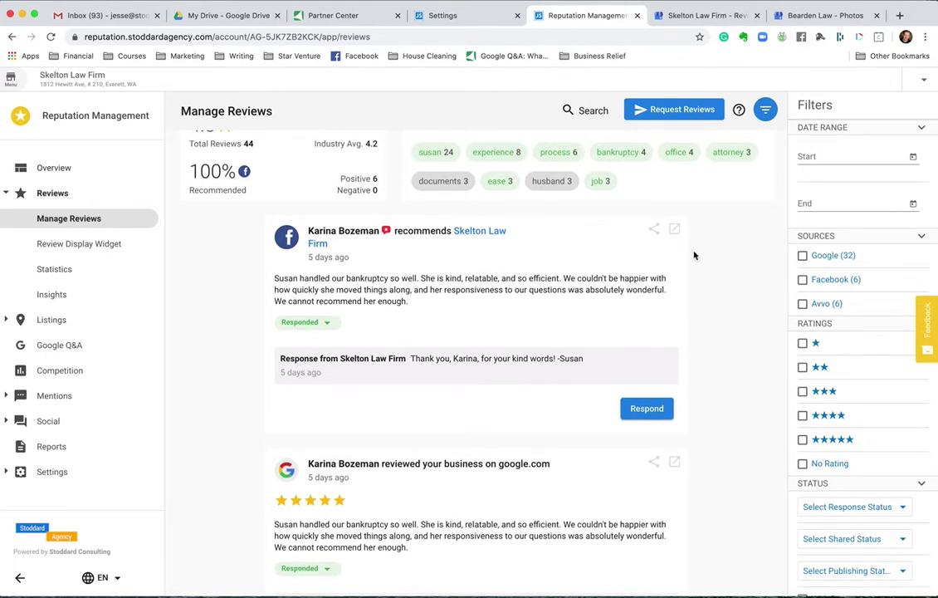
Filter the managed reviews to the Avvo source, examine those reviews and their response status, and remove the filter
left_click(802, 304)
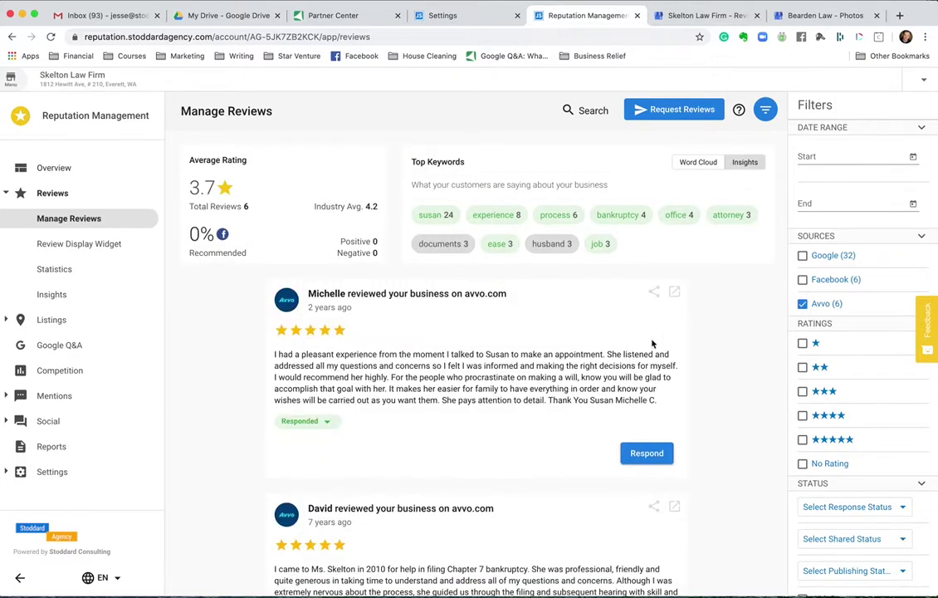
scroll(651, 344, "down", 5)
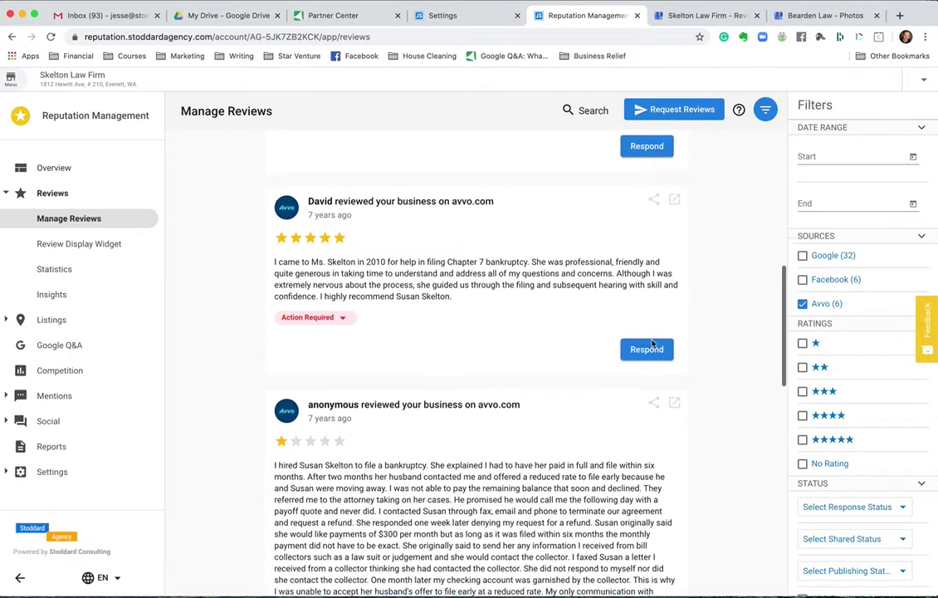
scroll(652, 344, "down", 3)
scroll(652, 340, "up", 4)
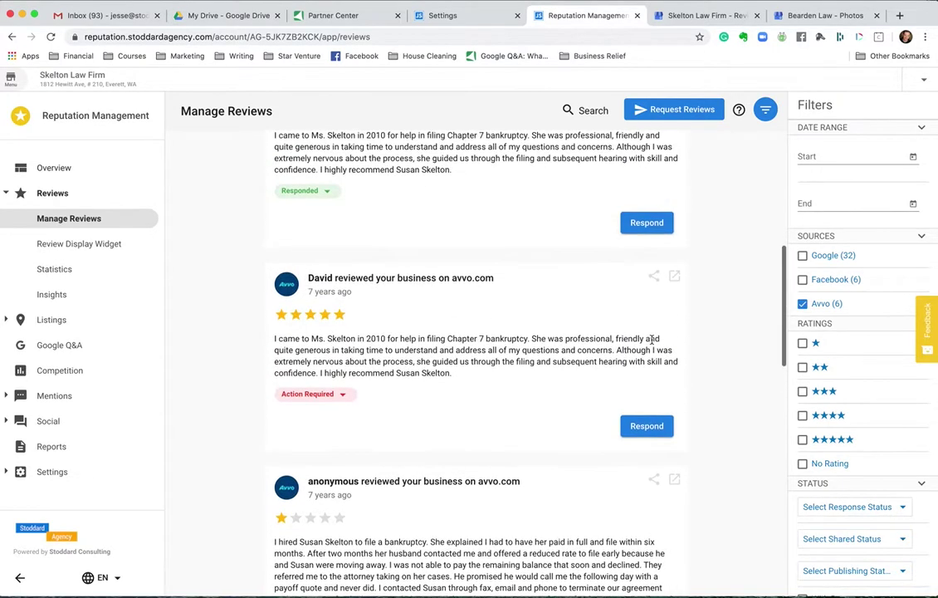
scroll(652, 339, "up", 7)
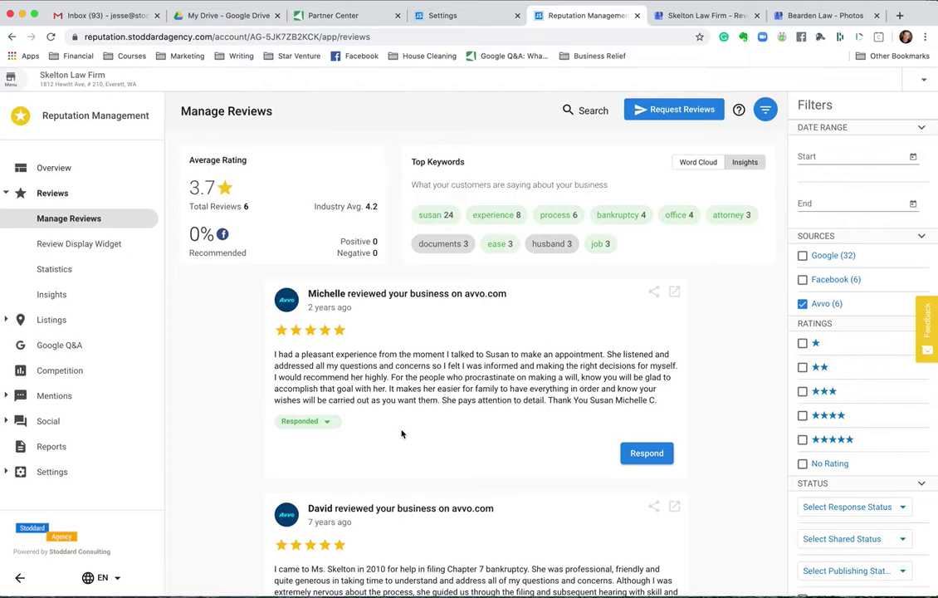
scroll(402, 433, "down", 3)
scroll(457, 358, "up", 3)
left_click(801, 304)
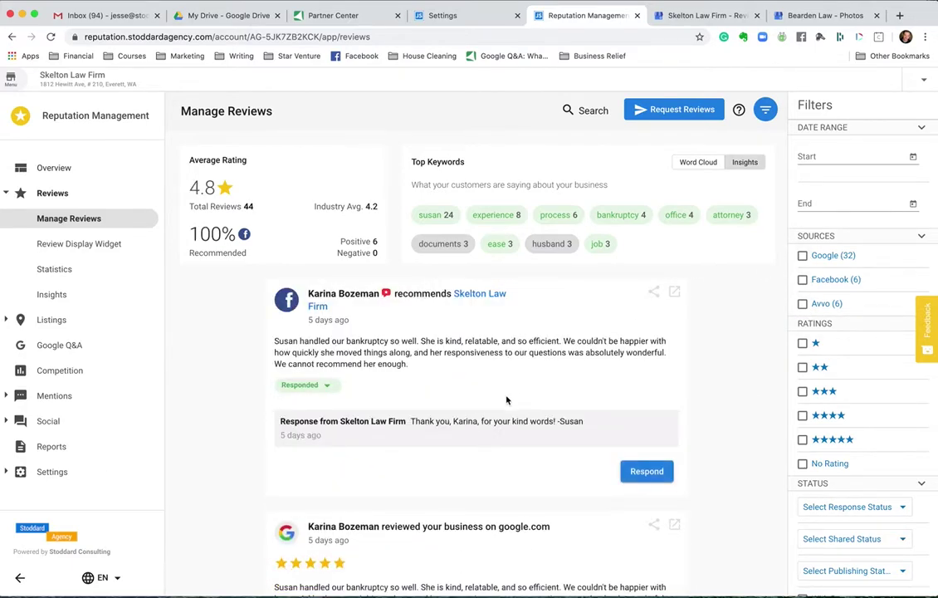
Answer the rating-only five-star Google review marked Action Required with the suggested "Truly appreciate your review" response
scroll(508, 397, "down", 5)
scroll(507, 400, "down", 3)
scroll(478, 366, "up", 1)
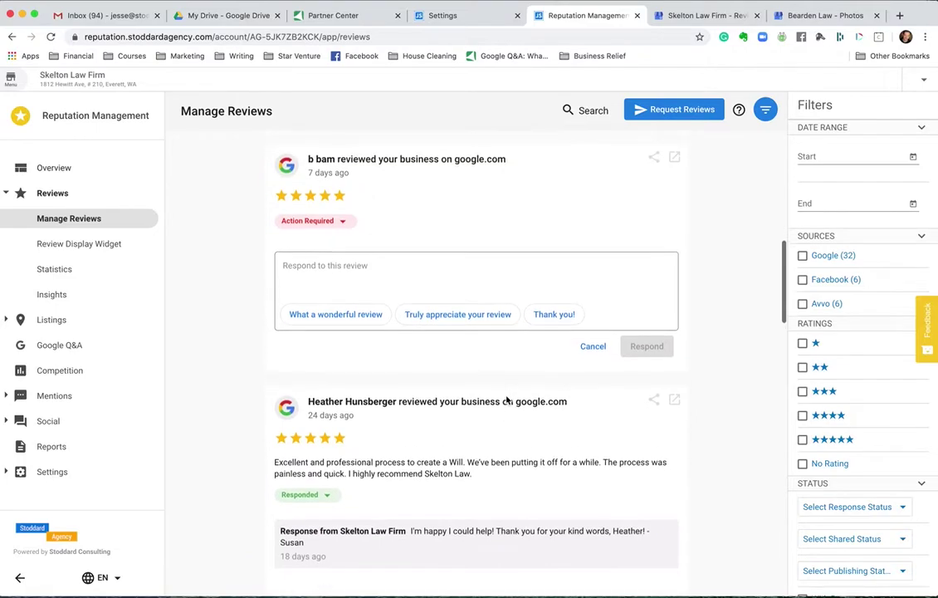
left_click(458, 352)
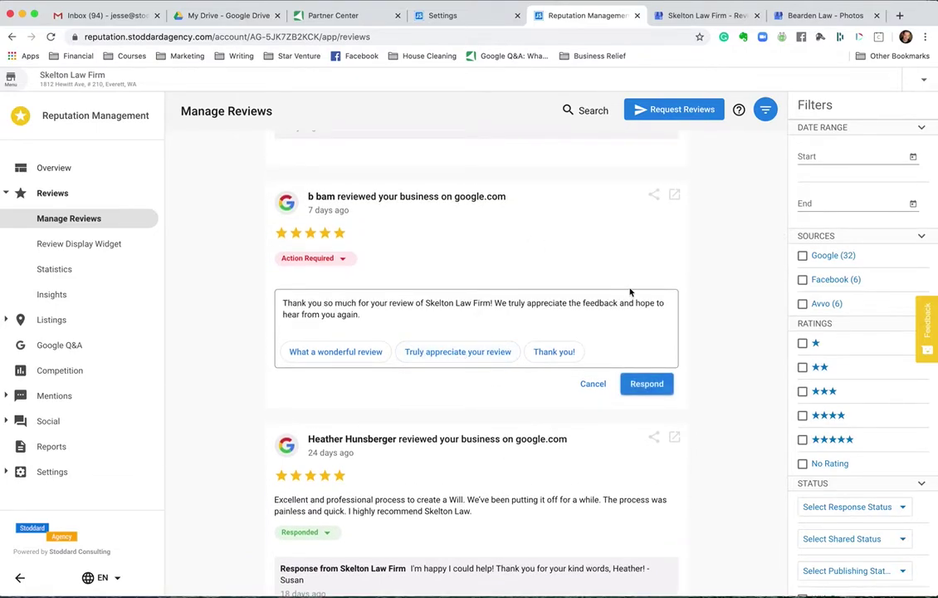
left_click(647, 385)
Look over the remaining managed reviews and filter them to the response status Action Required
scroll(480, 383, "down", 10)
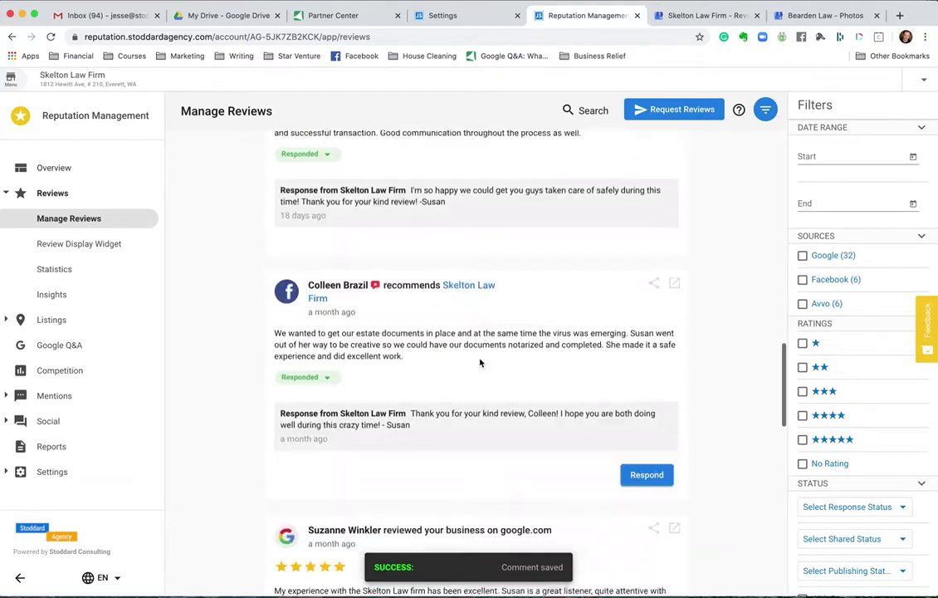
scroll(480, 363, "down", 6)
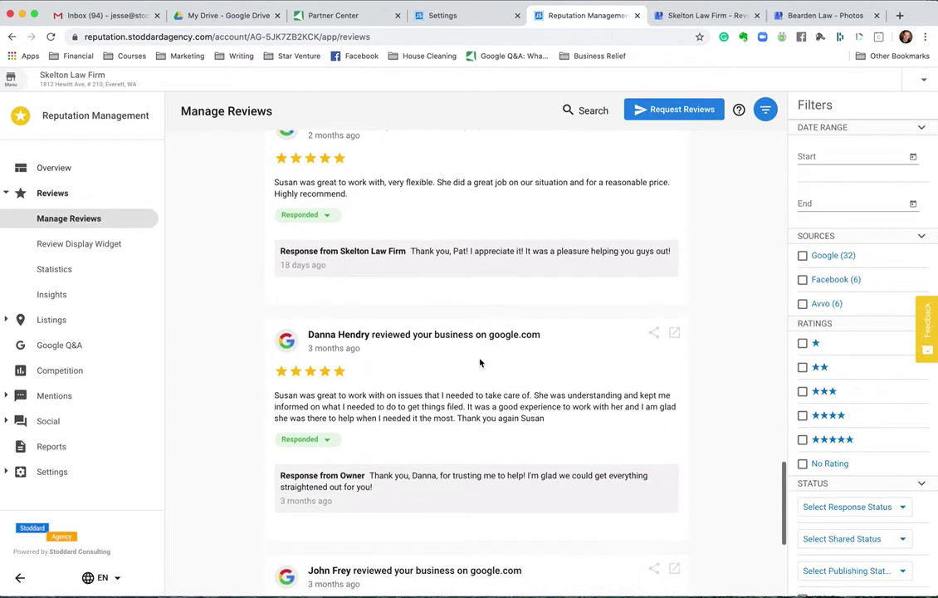
scroll(479, 363, "up", 15)
scroll(480, 363, "up", 10)
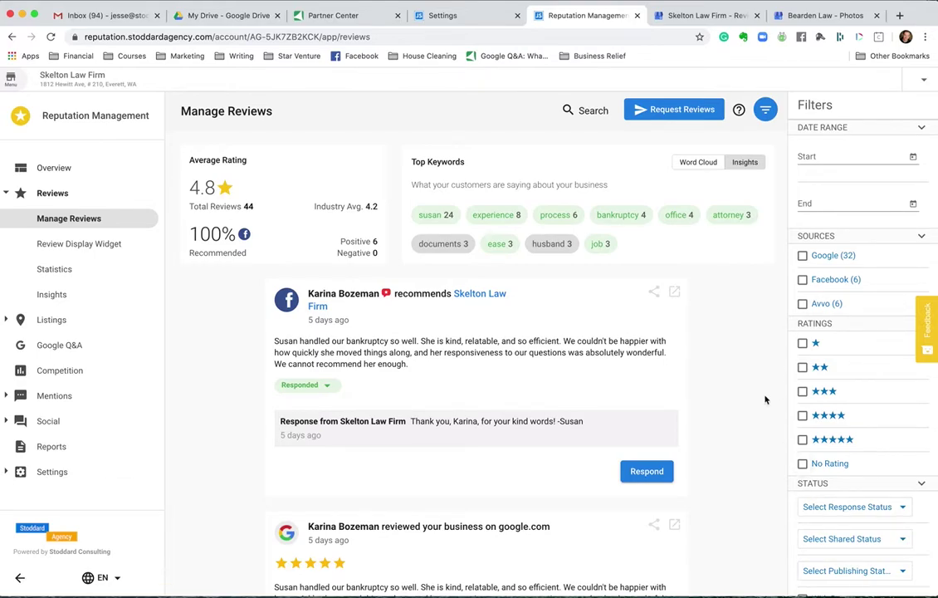
scroll(770, 364, "down", 3)
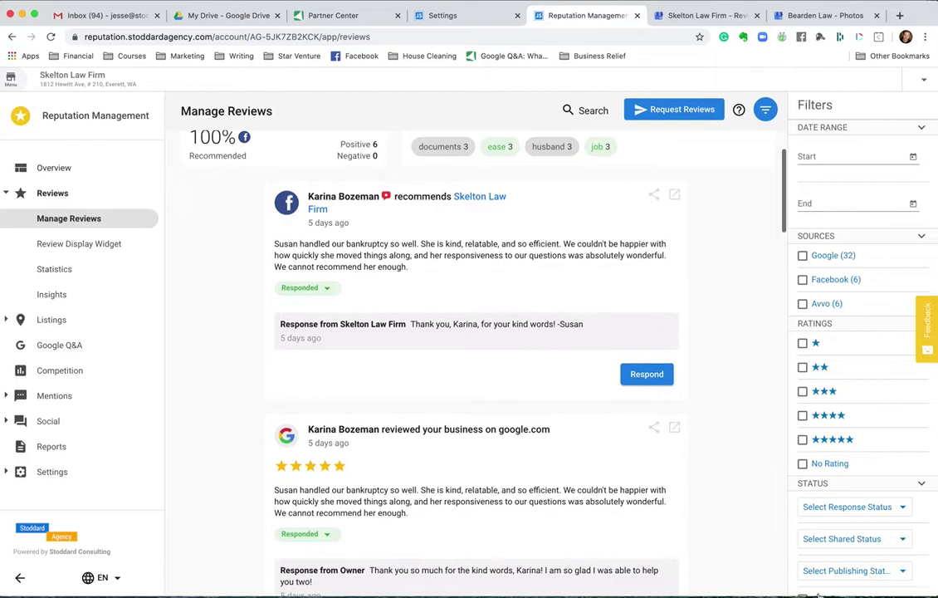
left_click(859, 510)
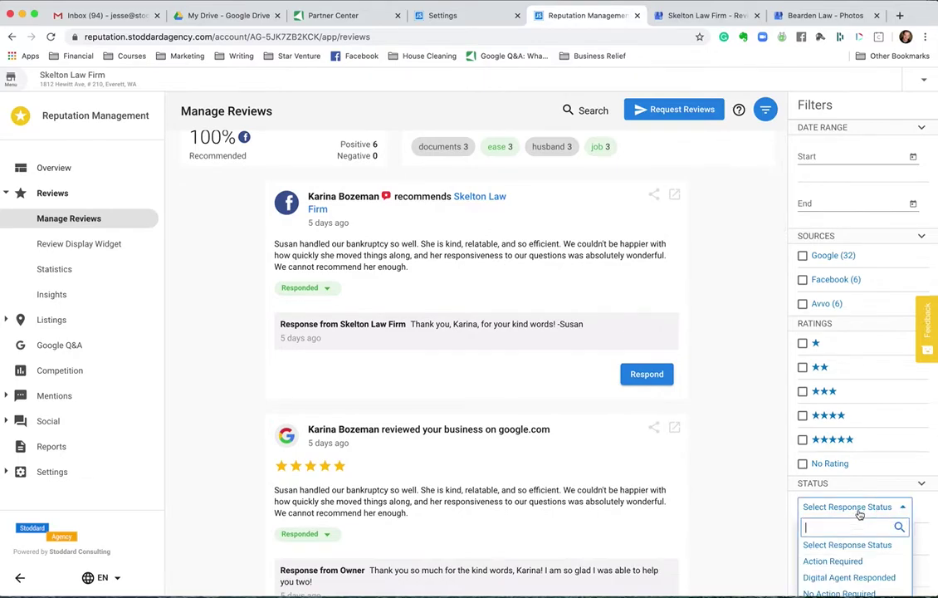
left_click(833, 561)
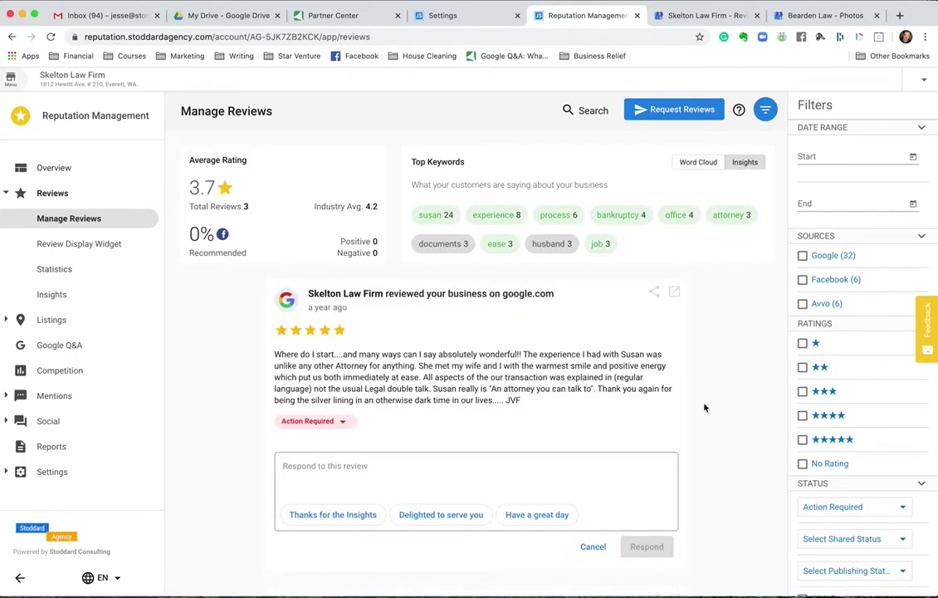
Look through the filtered reviews and answer the year-old five-star Google review with the suggested "Delighted to serve you" response
scroll(704, 407, "down", 10)
scroll(666, 373, "down", 3)
scroll(667, 373, "up", 8)
scroll(666, 373, "up", 2)
scroll(394, 465, "down", 3)
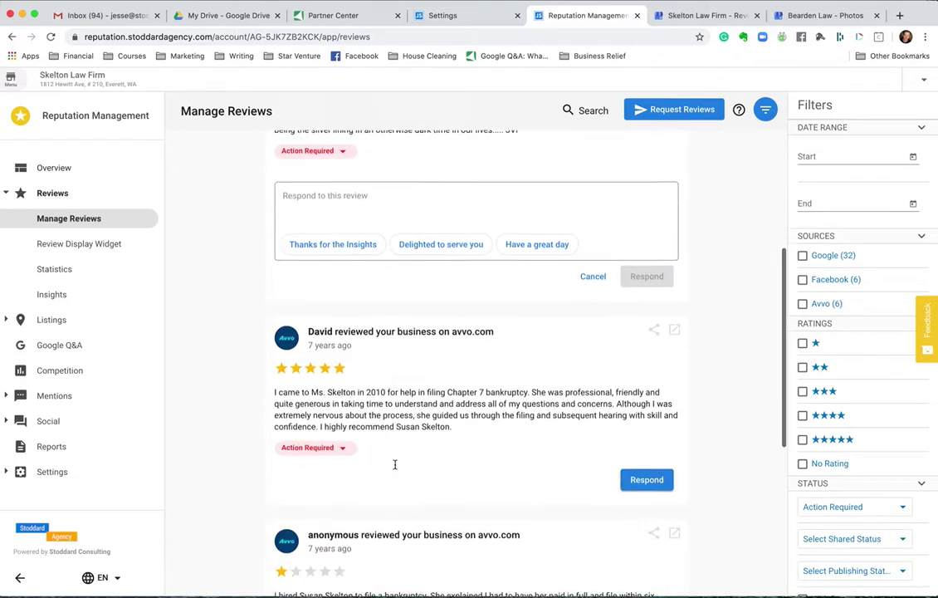
scroll(394, 464, "up", 3)
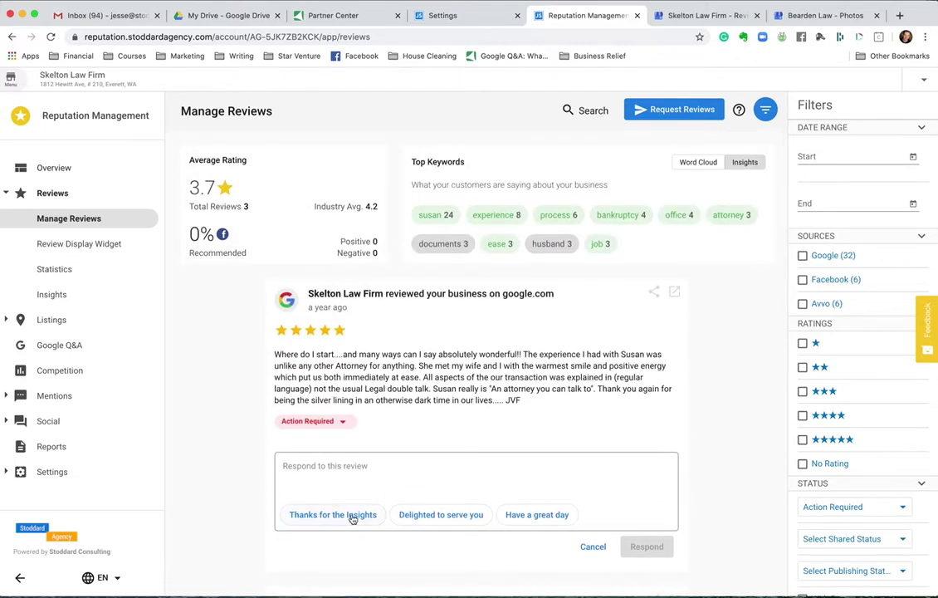
left_click(413, 515)
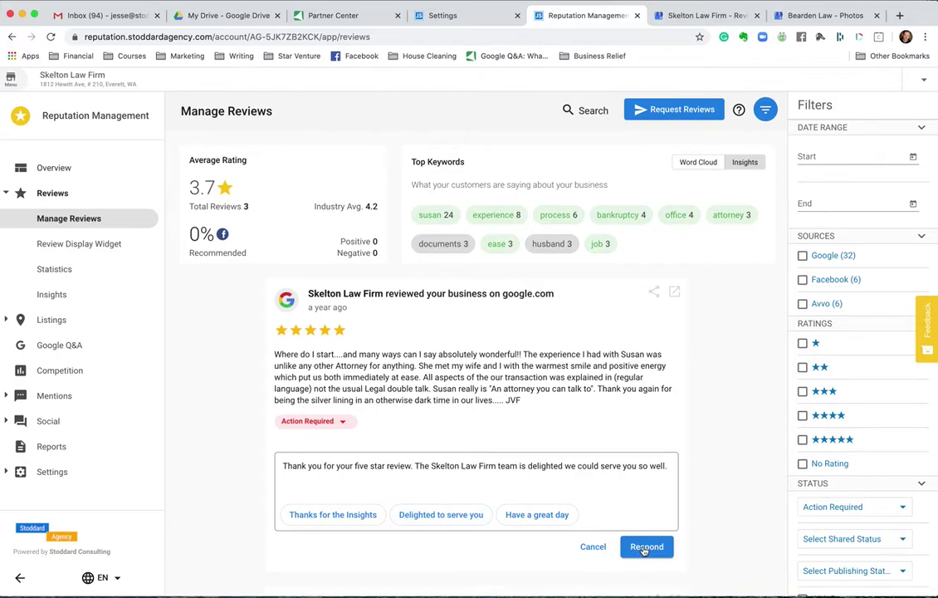
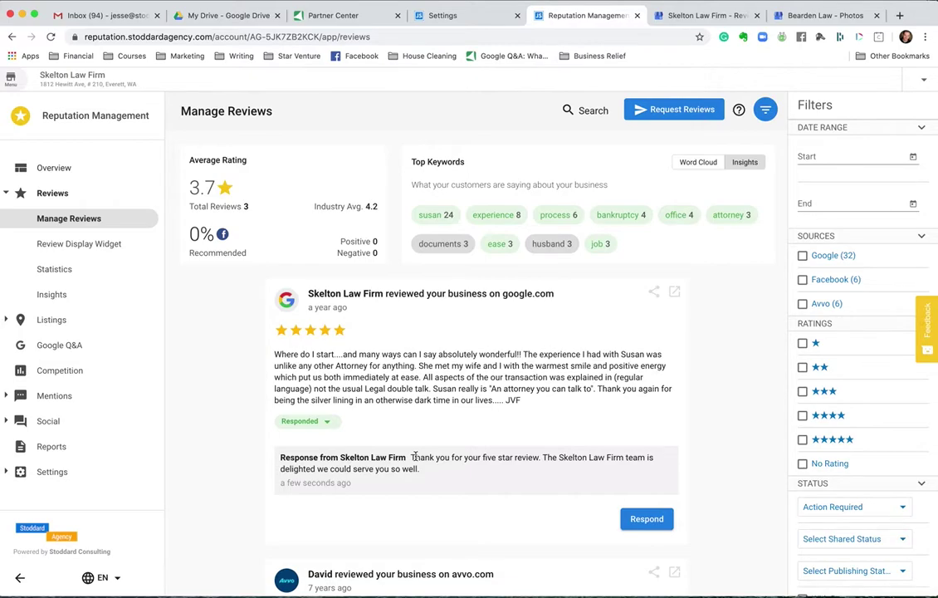
Return to the firm's Google My Business reviews, show the flagging option for the newest unanswered review, and dismiss it
left_click(692, 16)
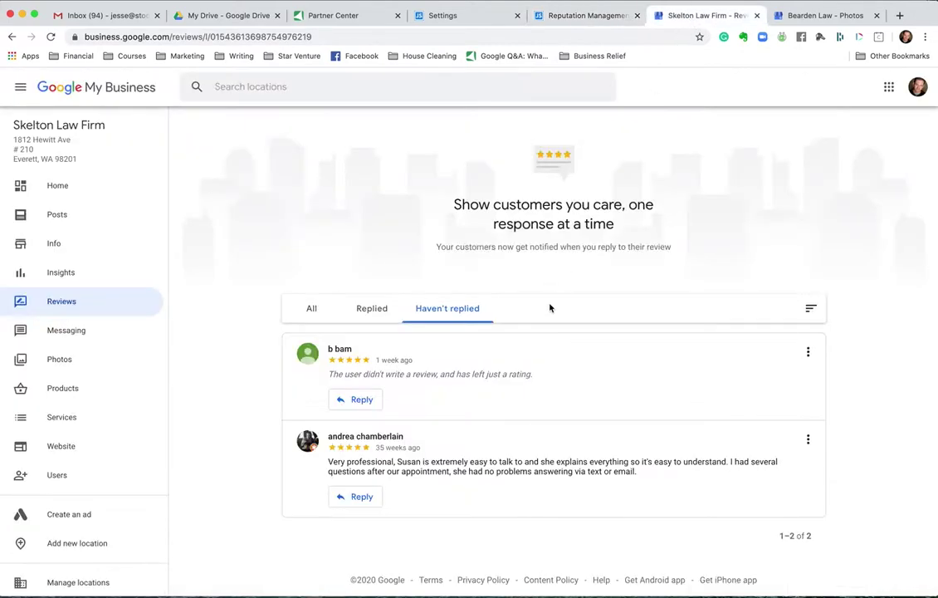
left_click(808, 351)
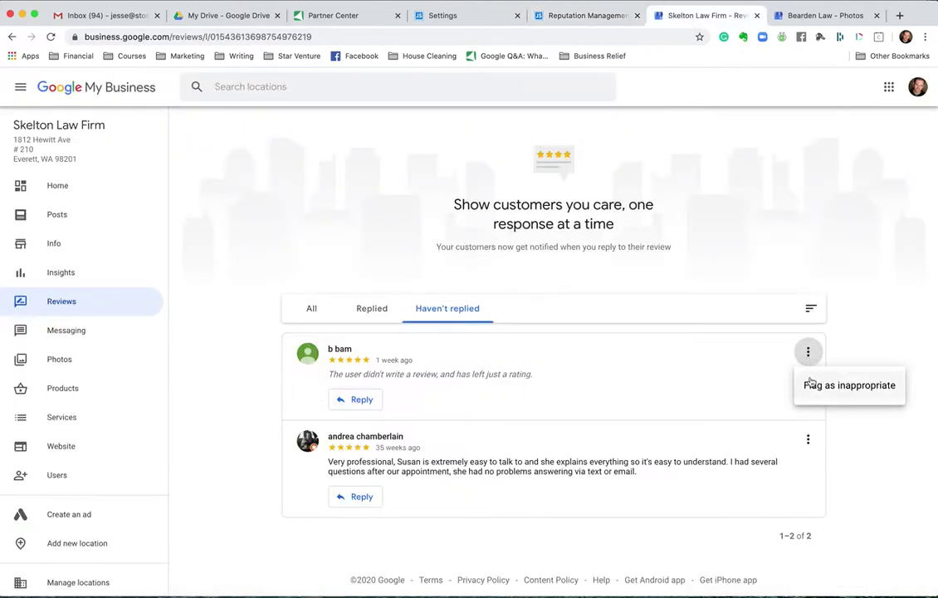
left_click(843, 264)
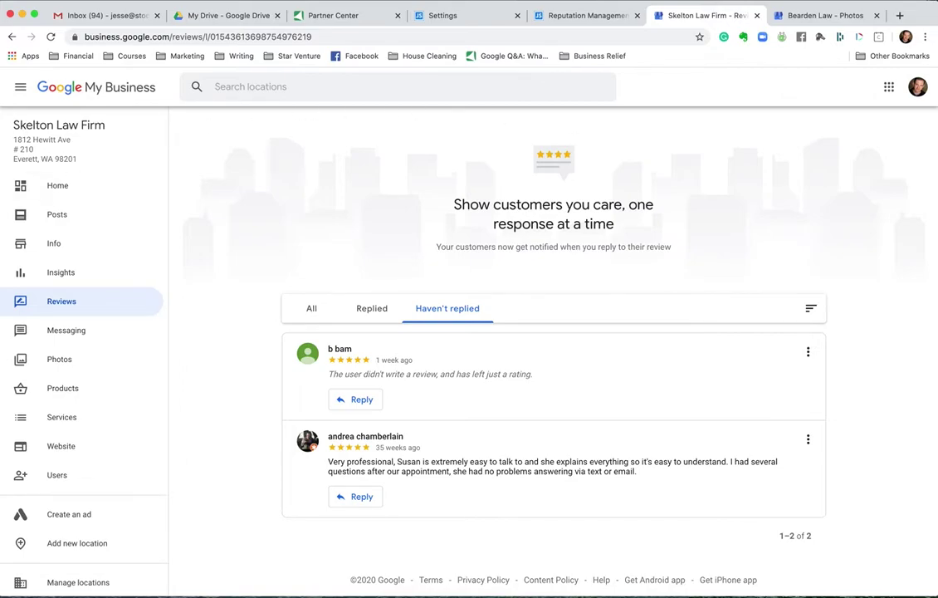
Switch to the "attorney seo series" note and read the checklist items on reviews, posts and the Google website
key("super+Tab")
left_click_drag(217, 130, 414, 125)
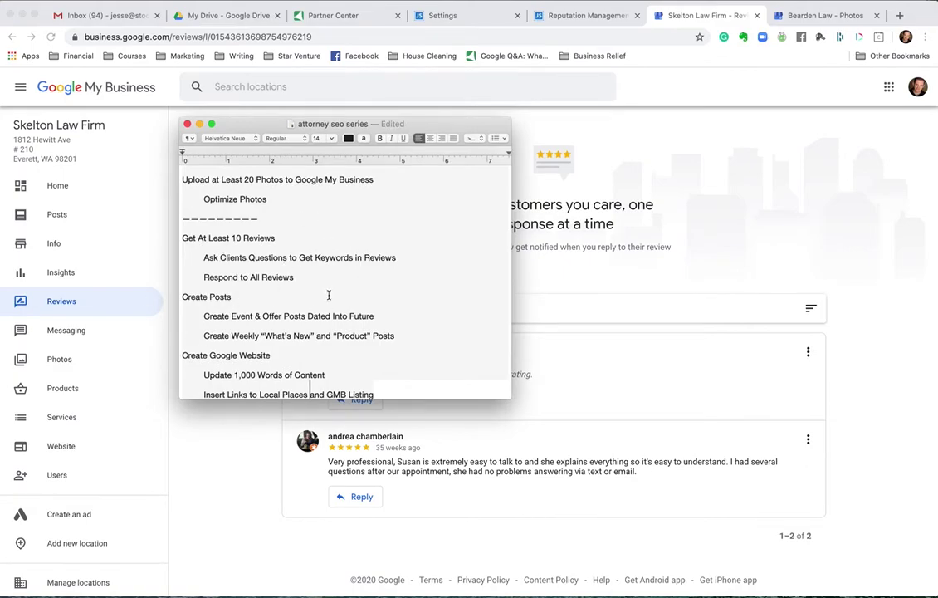
scroll(329, 295, "down", 2)
scroll(370, 274, "down", 2)
Return to Google My Business, open the firm's posts and show only the event posts
left_click(106, 344)
left_click(57, 214)
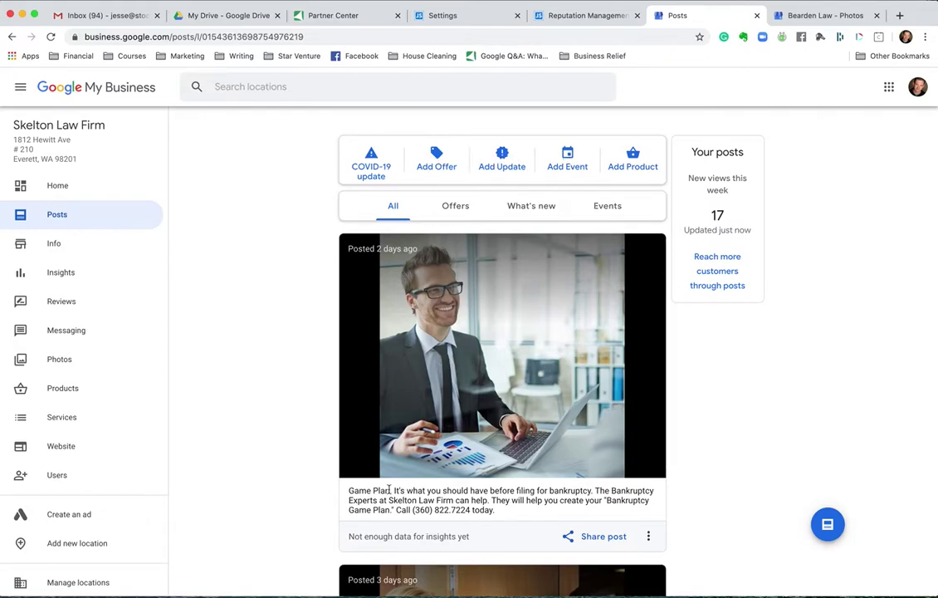
left_click(601, 212)
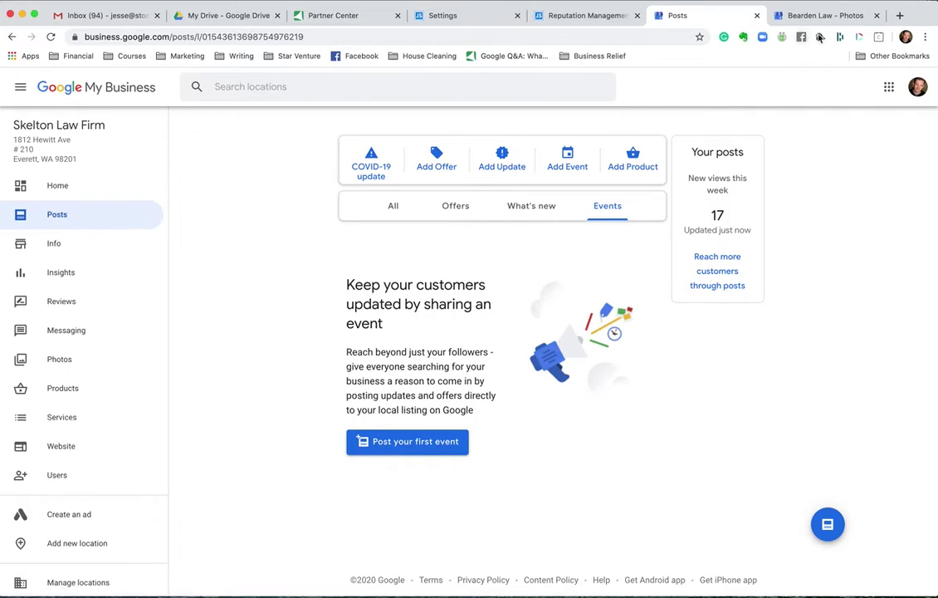
Switch to the Reputation Management page, bring up the "attorney seo series" checklist note over it, and move the note aside
left_click(558, 15)
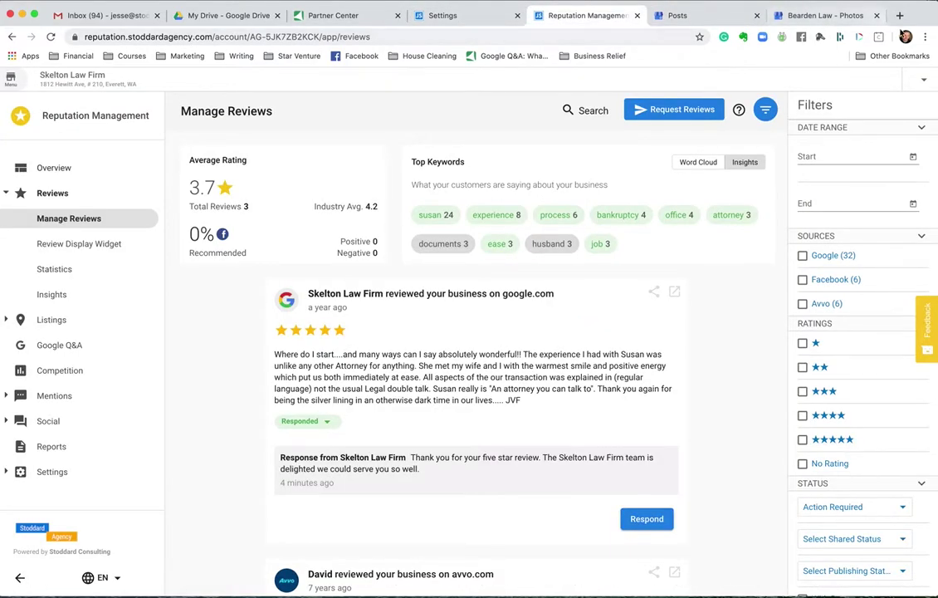
key("super+Tab")
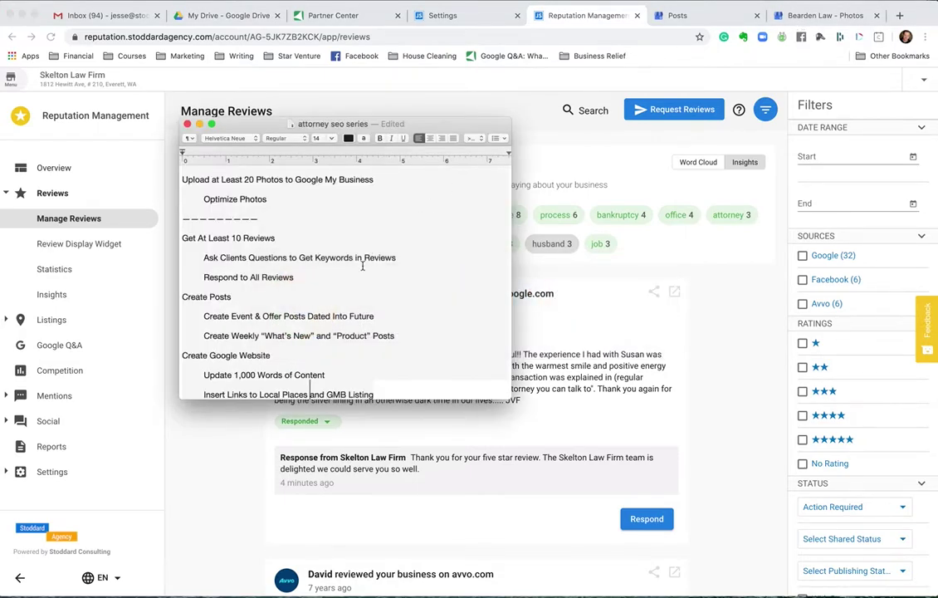
scroll(345, 295, "down", 2)
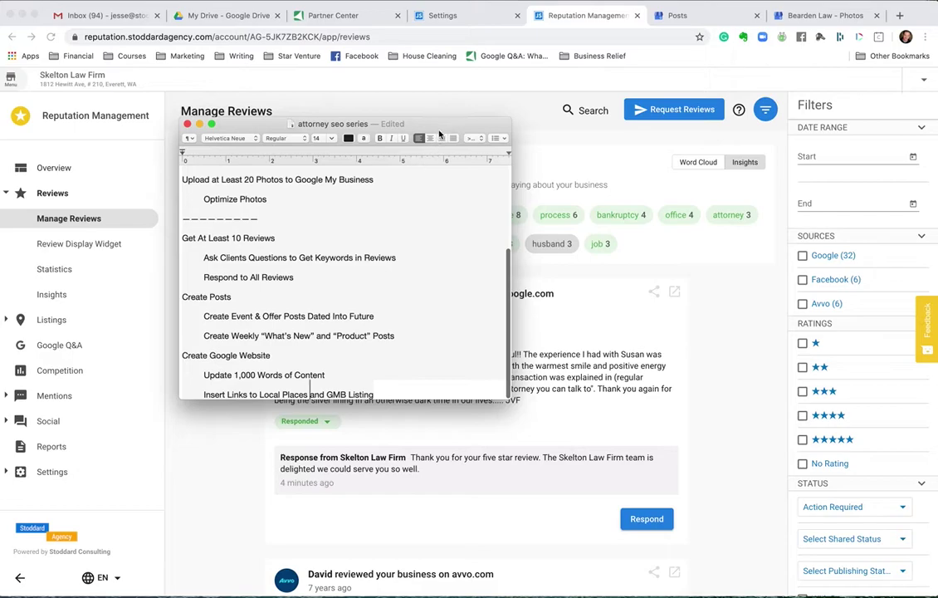
left_click_drag(443, 124, 245, 183)
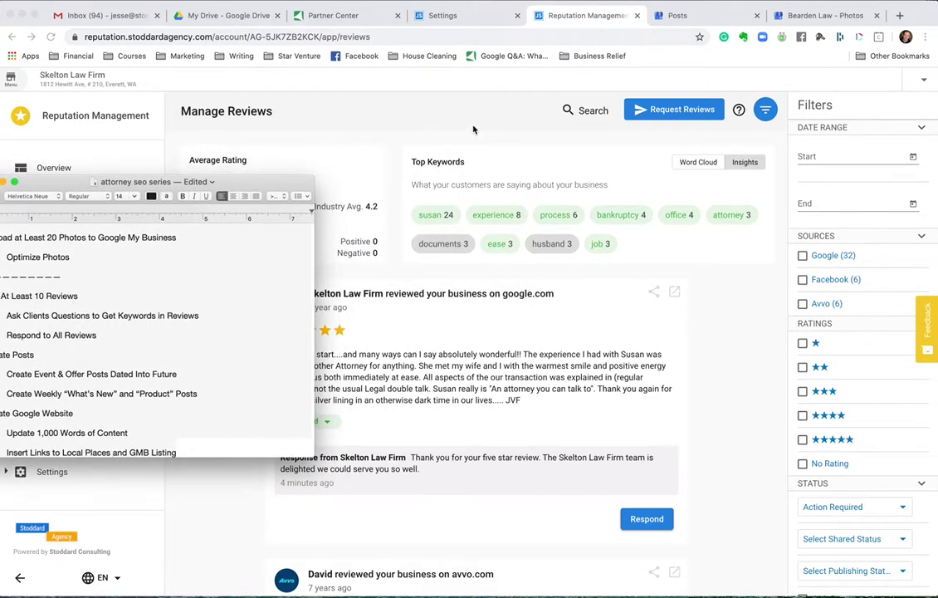
left_click(337, 146)
Go back to the Google My Business posts, show all post types, and look over the most recent posts
left_click(734, 16)
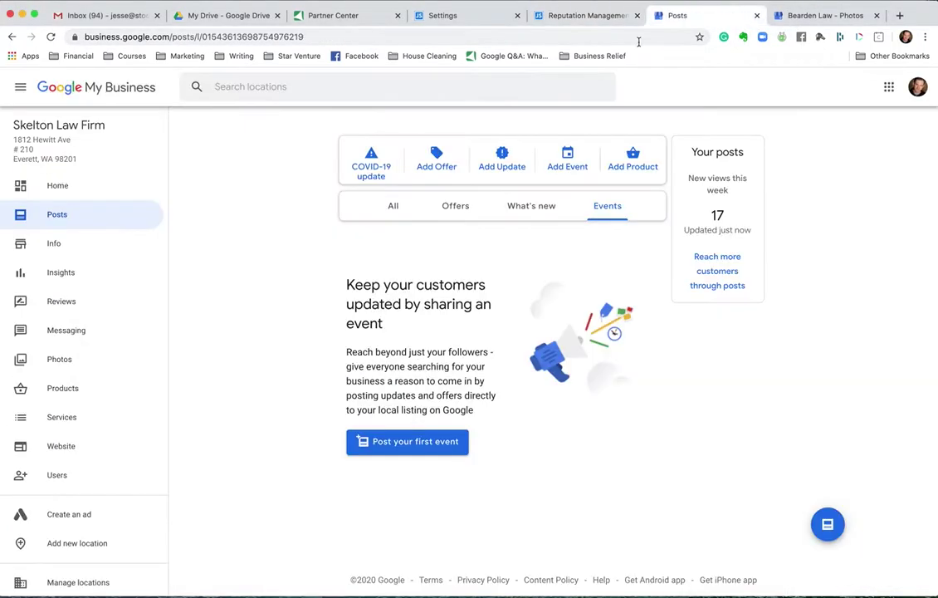
left_click(396, 205)
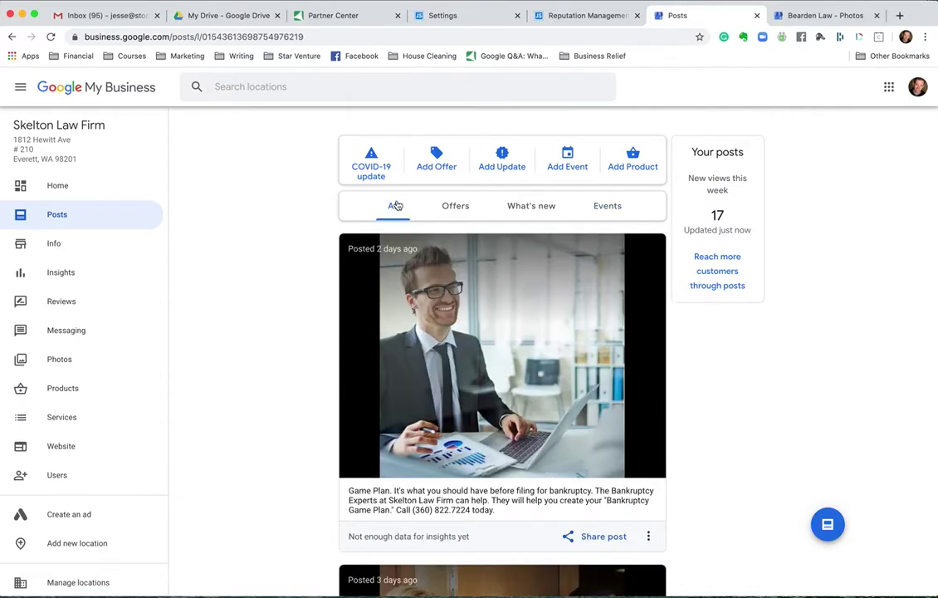
scroll(455, 497, "down", 1)
scroll(455, 496, "down", 2)
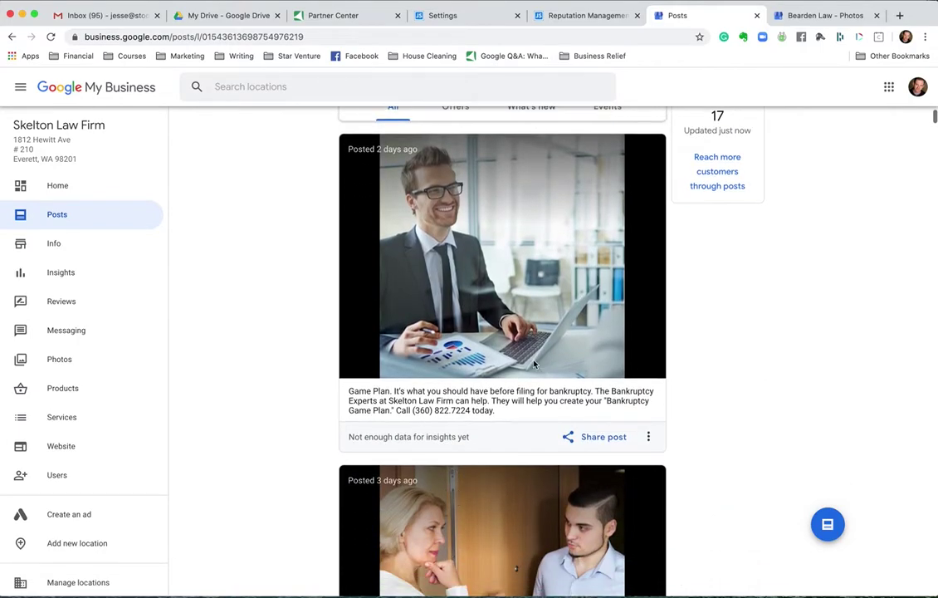
scroll(468, 450, "down", 5)
scroll(468, 451, "down", 3)
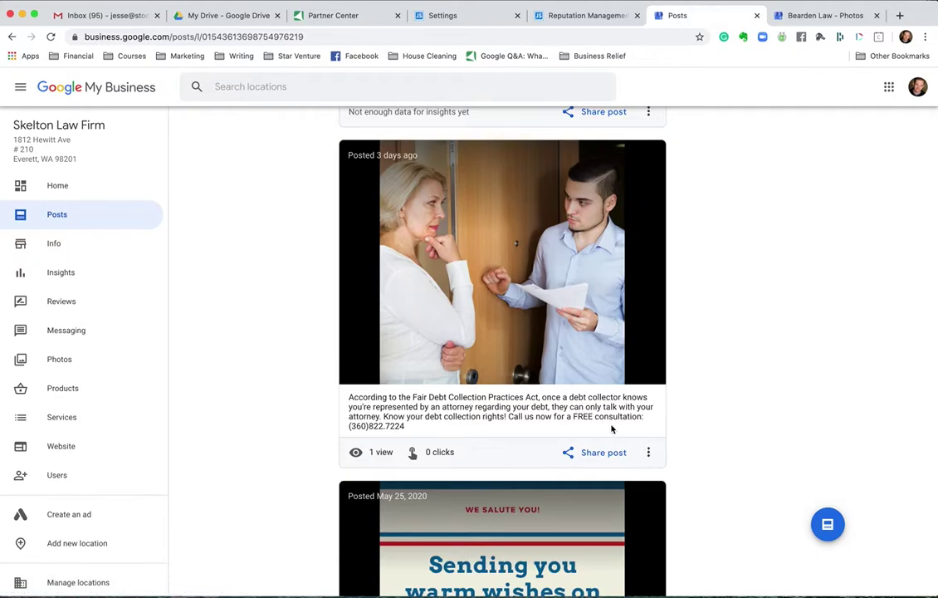
scroll(521, 358, "up", 10)
Switch to the Social Marketing page and open the firm's recent posts to examine their content and connected accounts
left_click(476, 18)
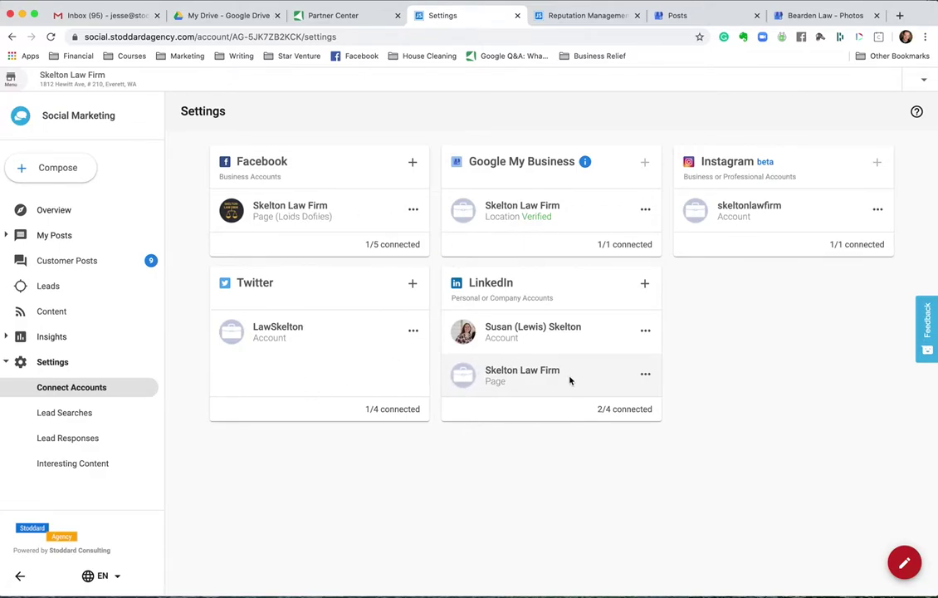
left_click(36, 237)
left_click(55, 259)
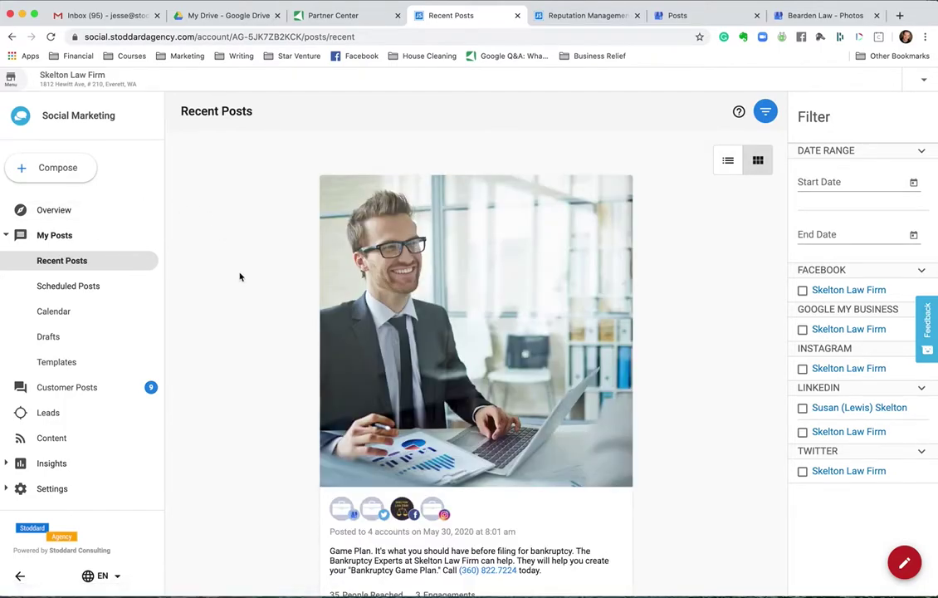
scroll(240, 276, "down", 4)
scroll(240, 277, "up", 5)
scroll(240, 277, "down", 3)
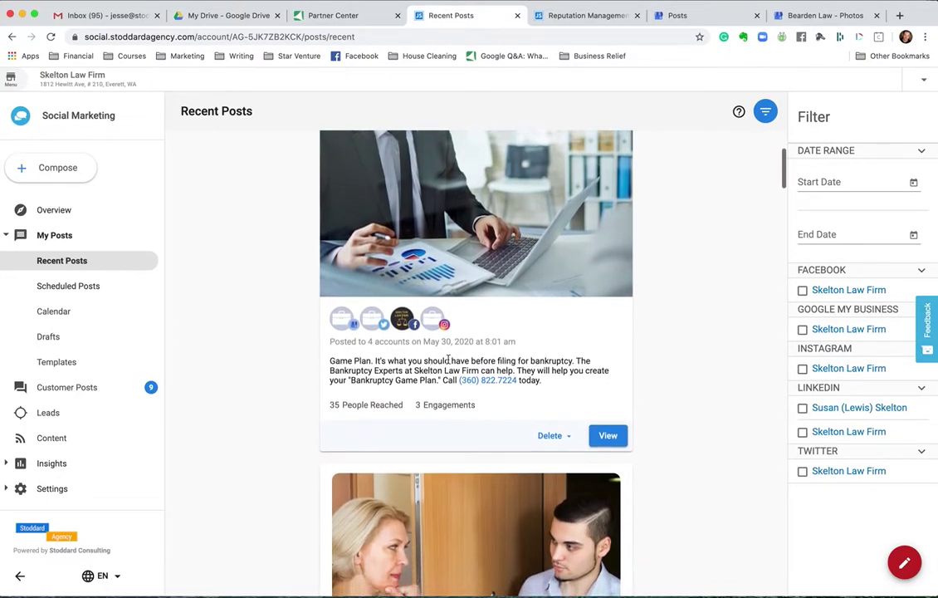
scroll(380, 445, "down", 2)
scroll(384, 447, "down", 3)
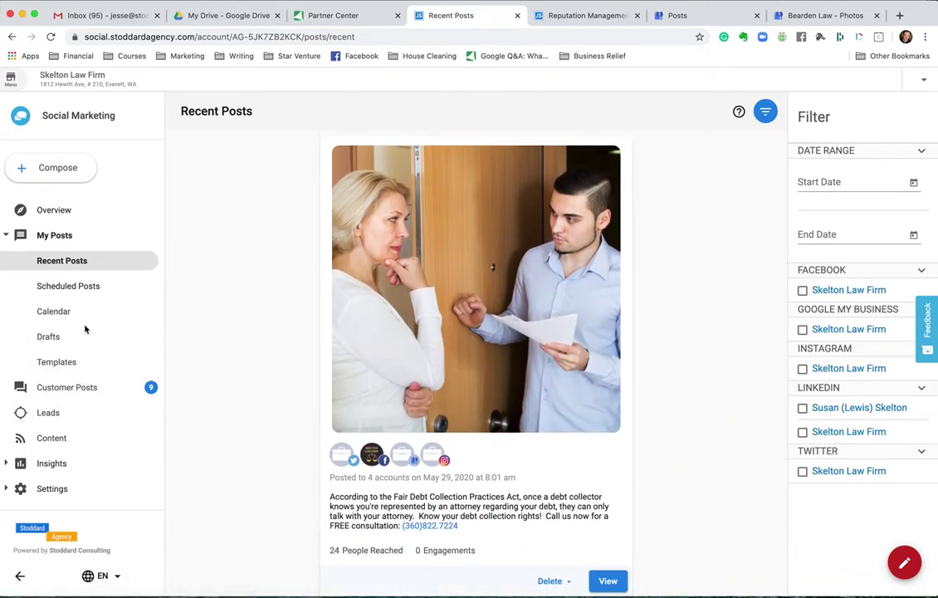
Check the scheduled posts and the May 2020 posting calendar, and open the customer posts
left_click(87, 287)
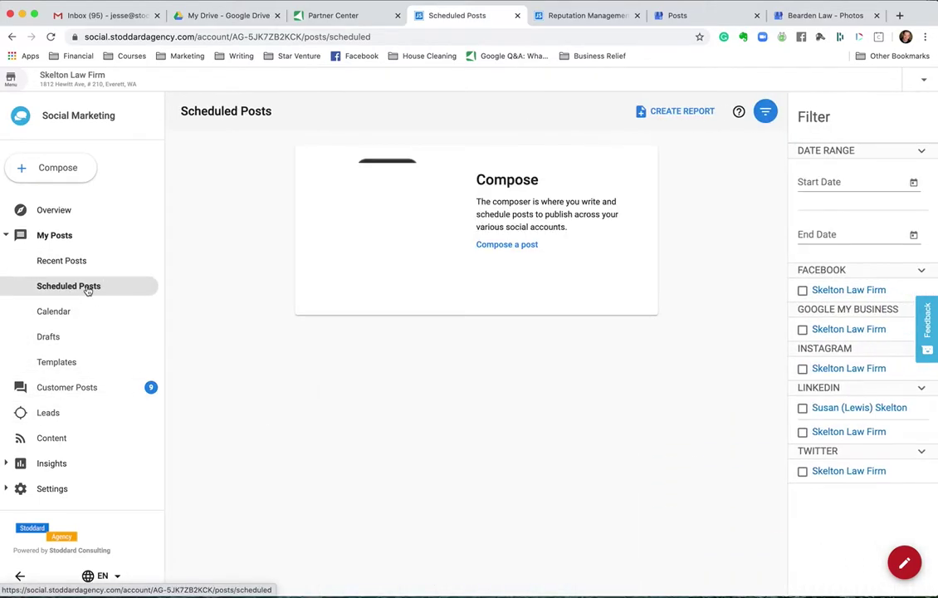
left_click(57, 311)
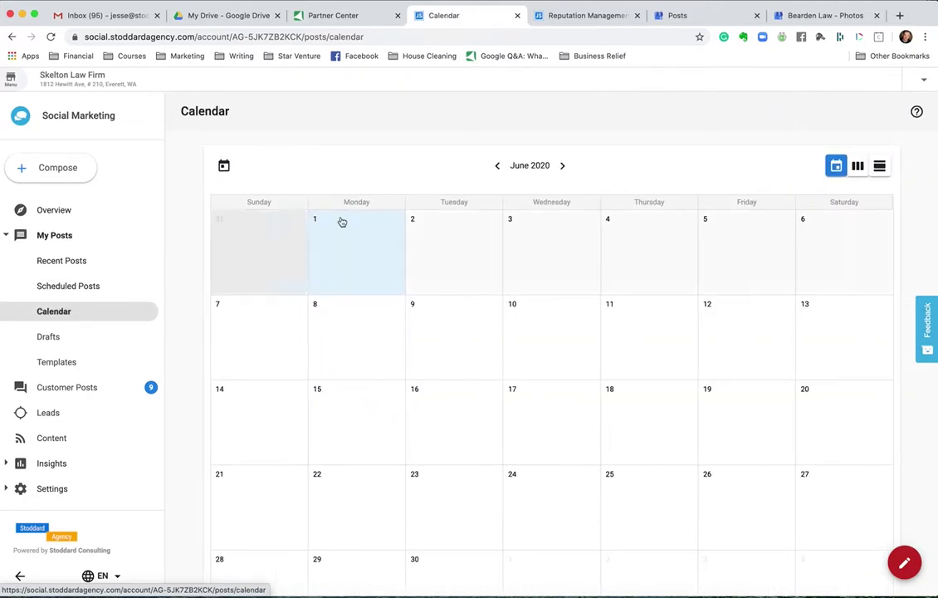
left_click(496, 166)
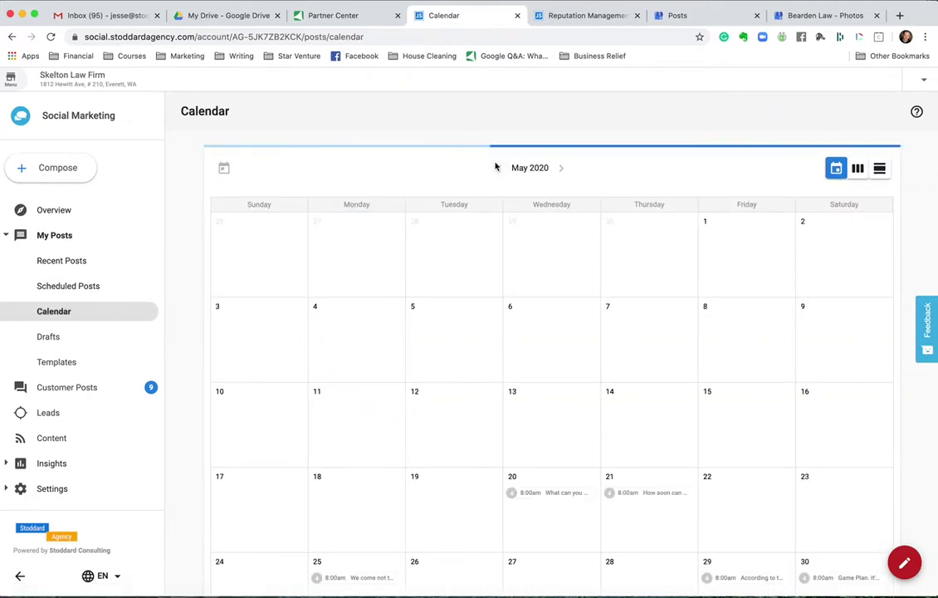
scroll(450, 278, "down", 3)
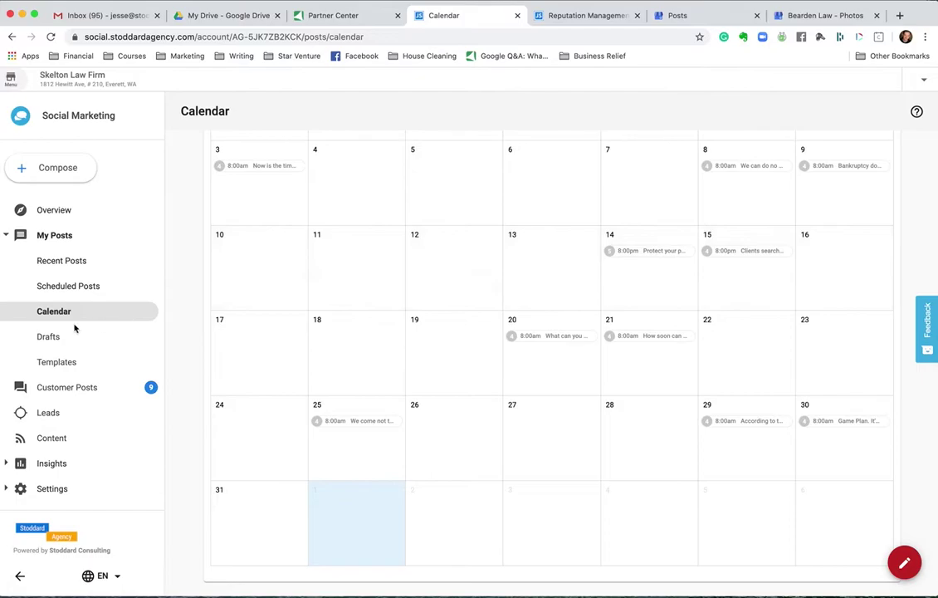
left_click(55, 395)
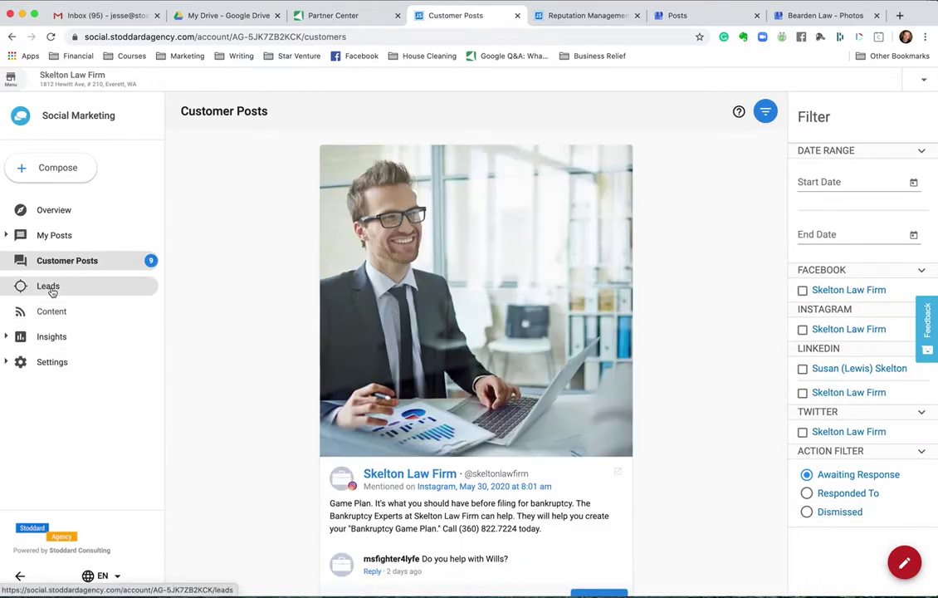
Look over the Leads and Content pages of Social Marketing, and examine the overall, Facebook and Twitter audience analytics
left_click(50, 287)
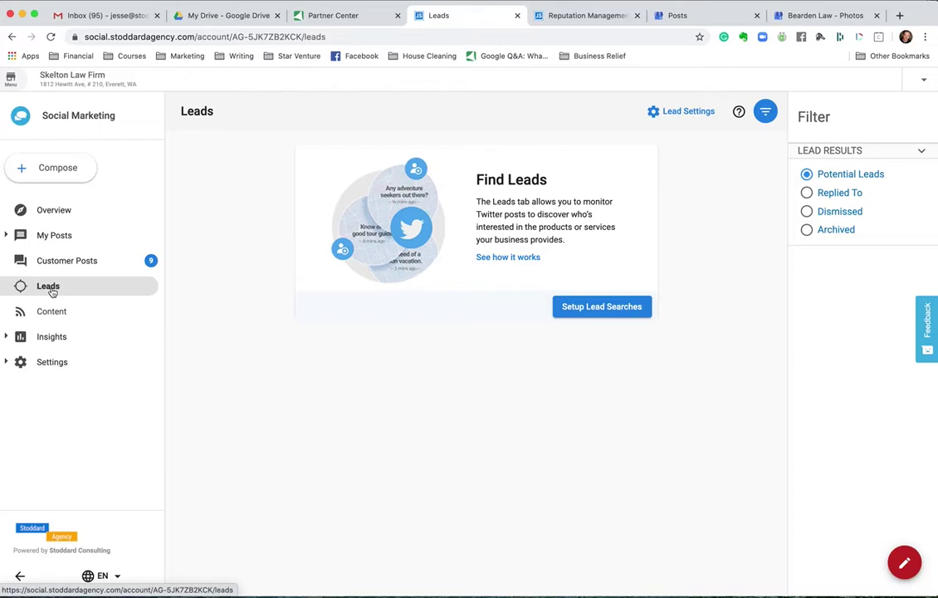
left_click(52, 315)
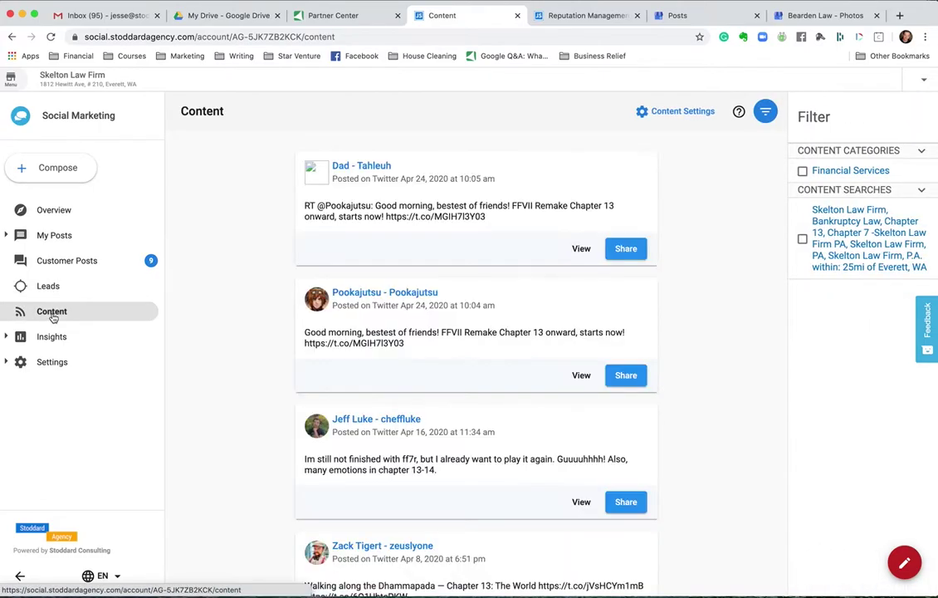
left_click(51, 337)
left_click(55, 361)
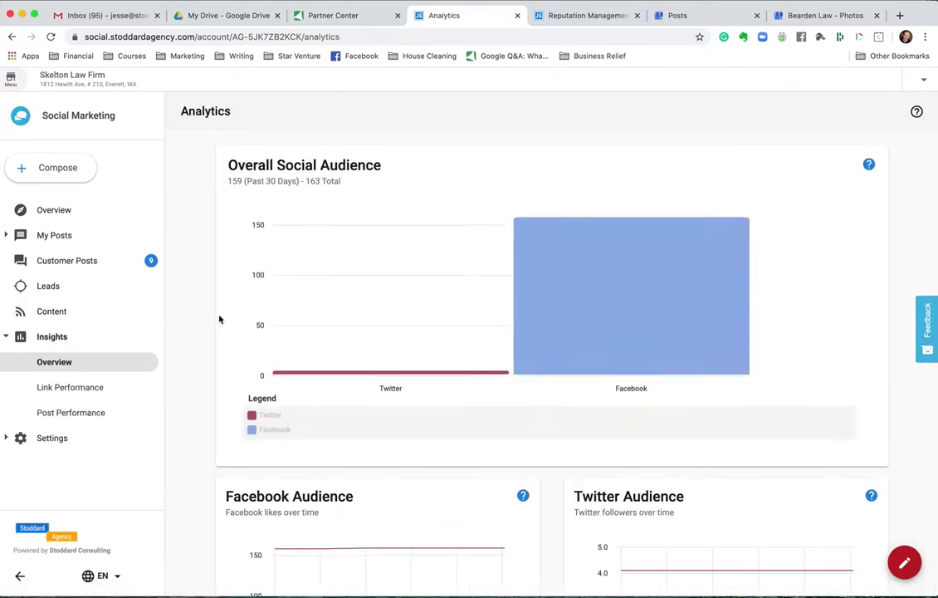
scroll(219, 319, "down", 2)
scroll(220, 318, "up", 2)
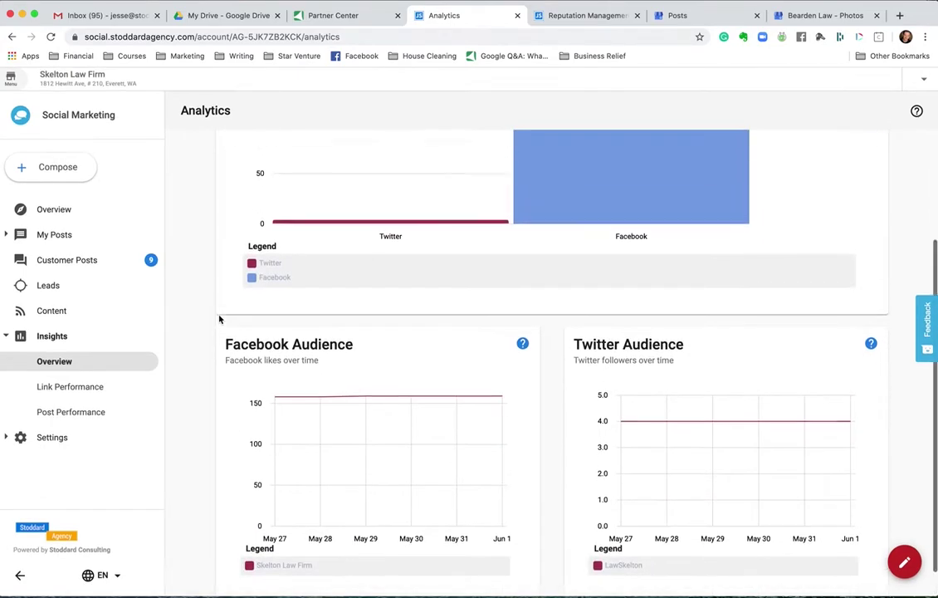
Check the link performance list and review the post performance chart and per-post reach and engagement for the last 30 days
left_click(47, 386)
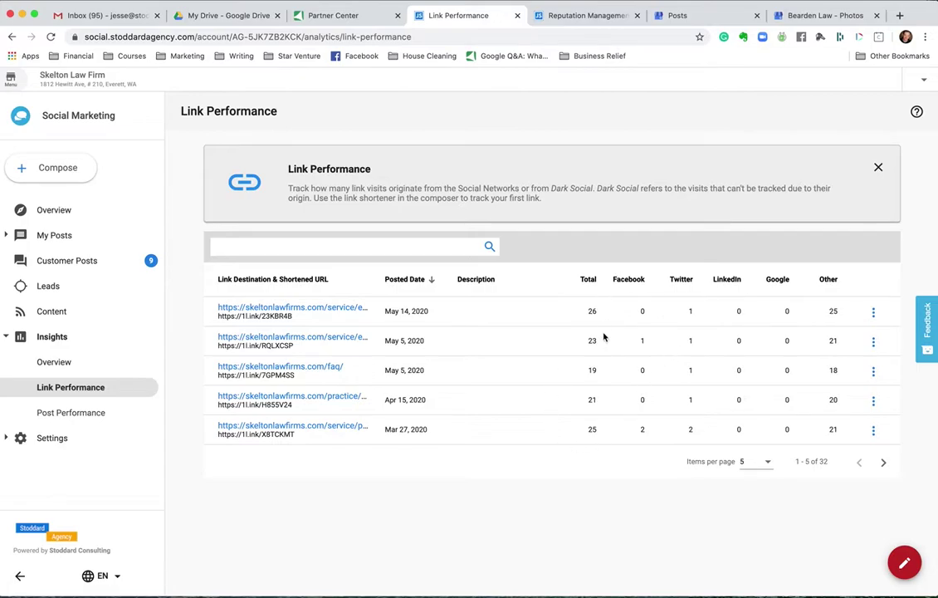
left_click(71, 414)
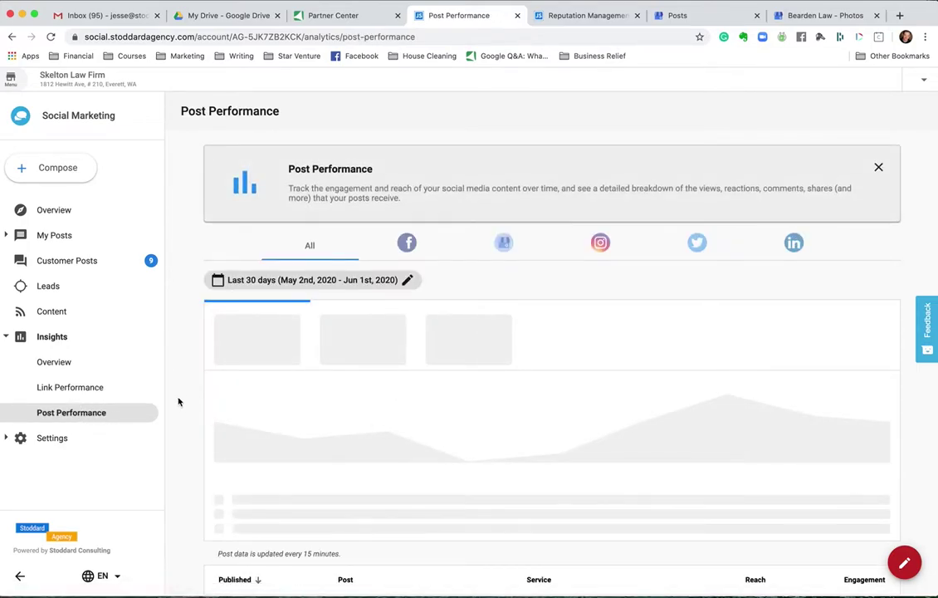
scroll(178, 402, "down", 5)
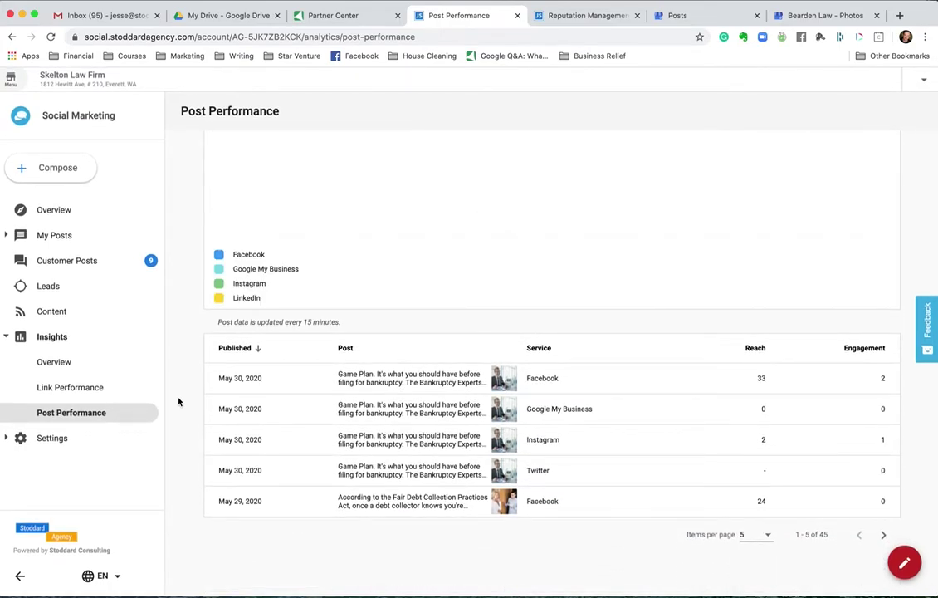
scroll(178, 402, "up", 1)
scroll(178, 401, "up", 5)
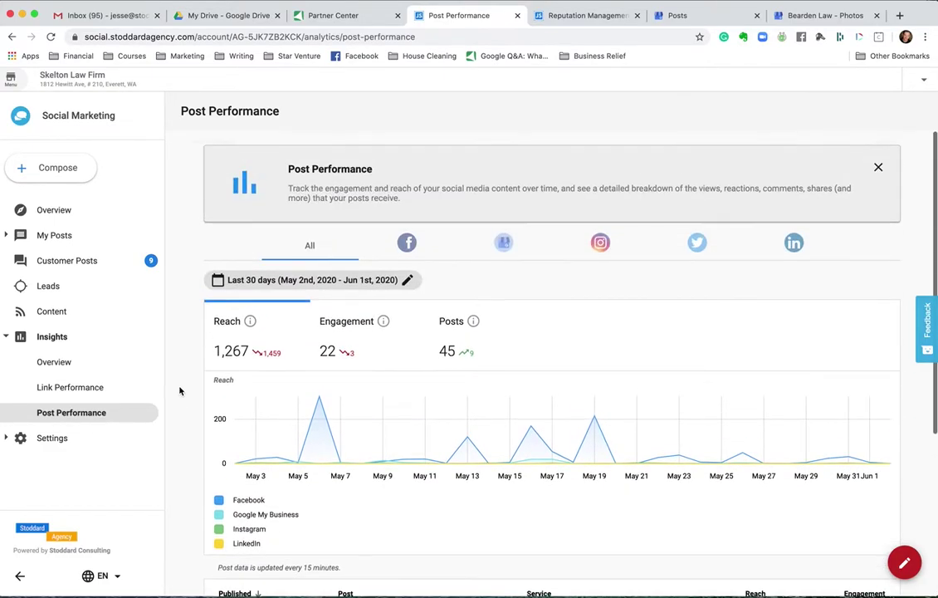
Open the recent posts in Social Marketing, and return to the Google My Business posts to look over the newest ones
left_click(52, 236)
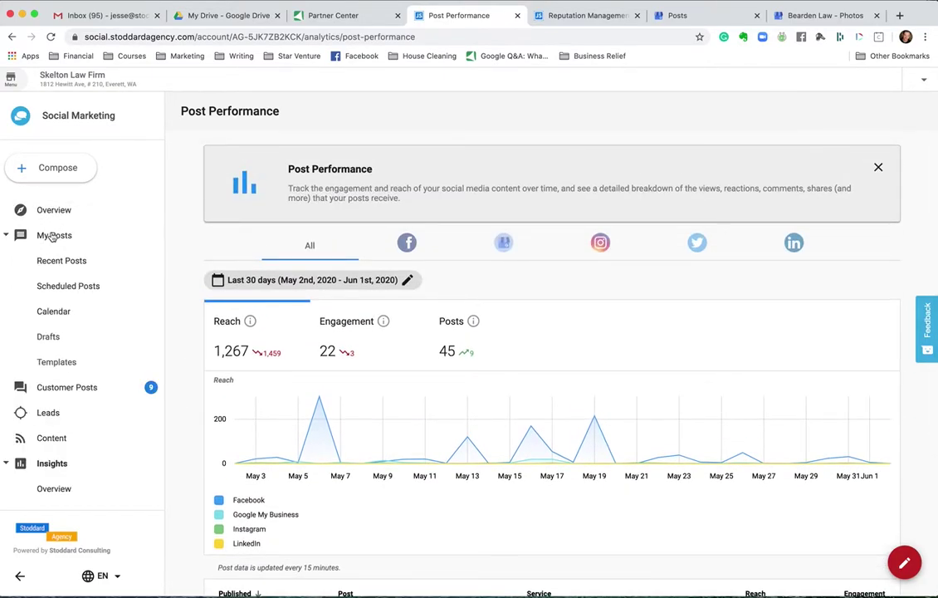
left_click(62, 261)
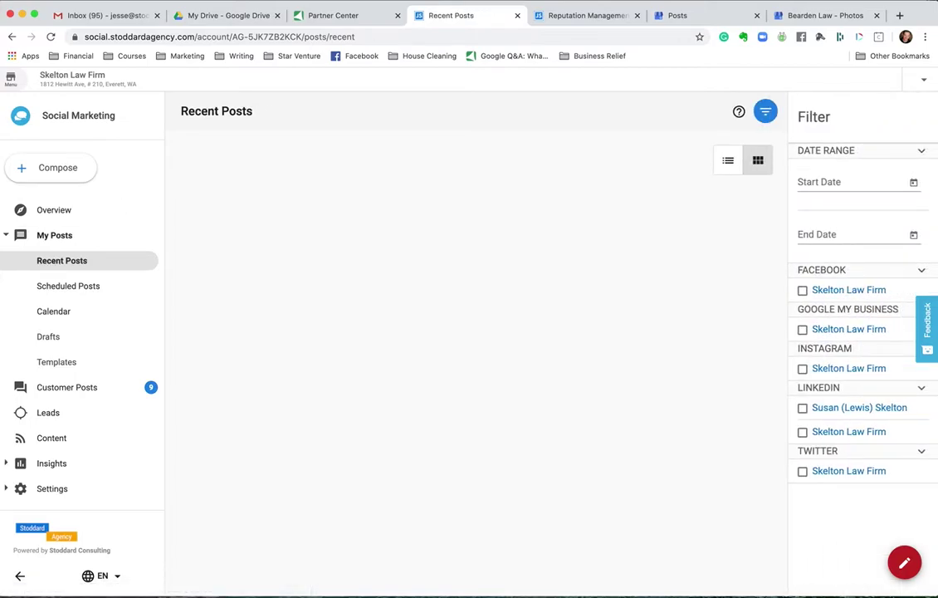
left_click(674, 17)
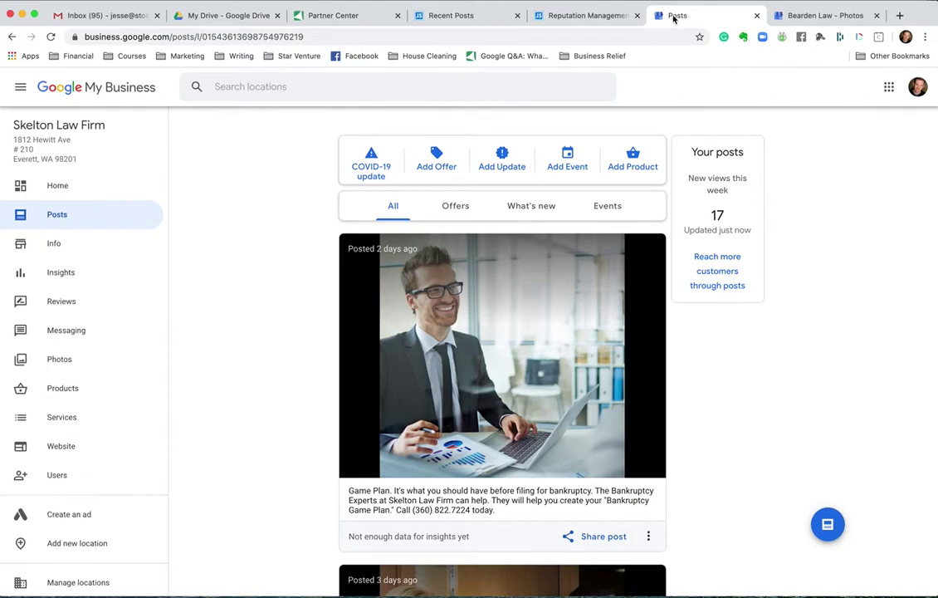
scroll(513, 391, "down", 10)
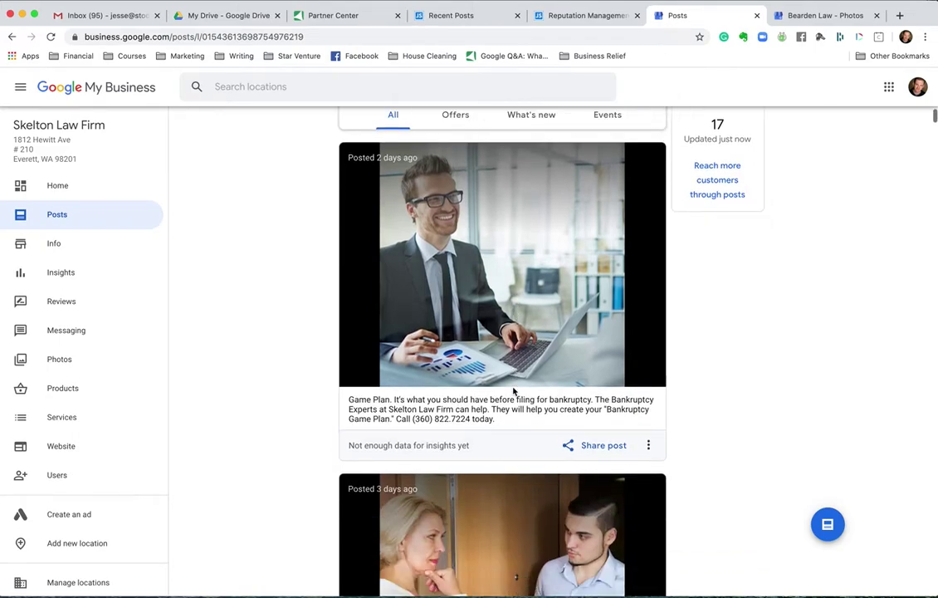
scroll(513, 390, "up", 10)
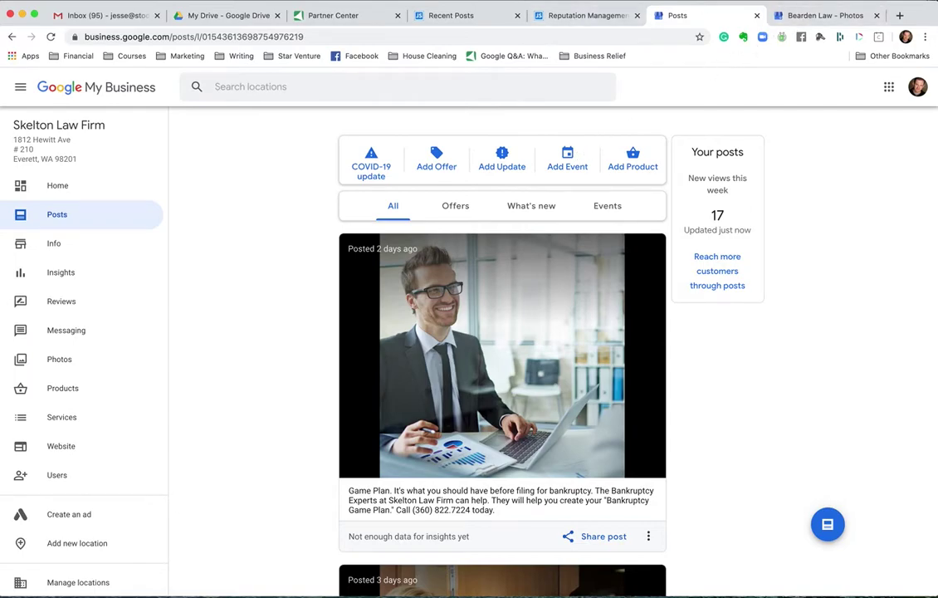
Bring up the "attorney seo series" checklist to review the Create Posts items against the post types, and return to Google My Business
key("super+Tab")
left_click_drag(213, 161, 495, 128)
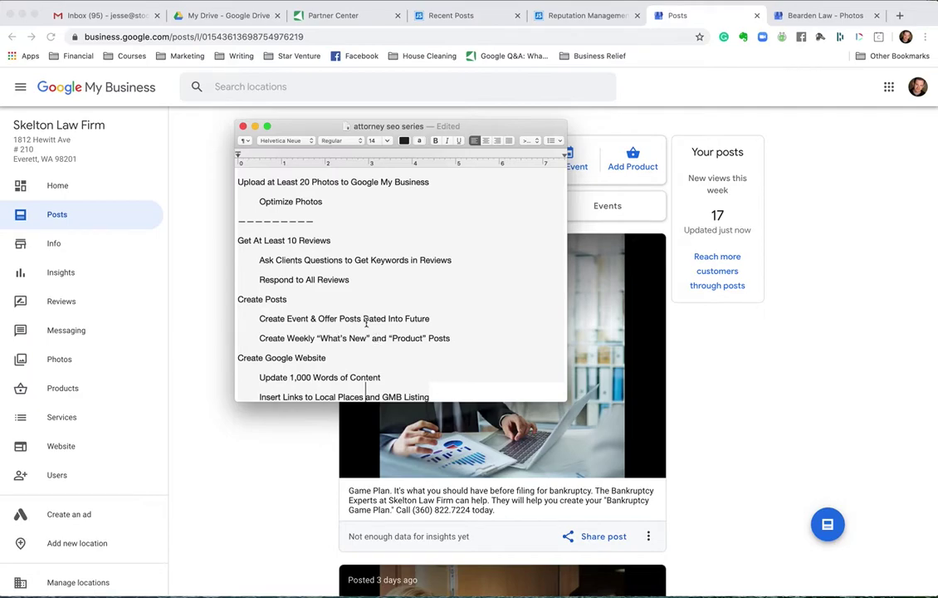
left_click_drag(543, 127, 408, 251)
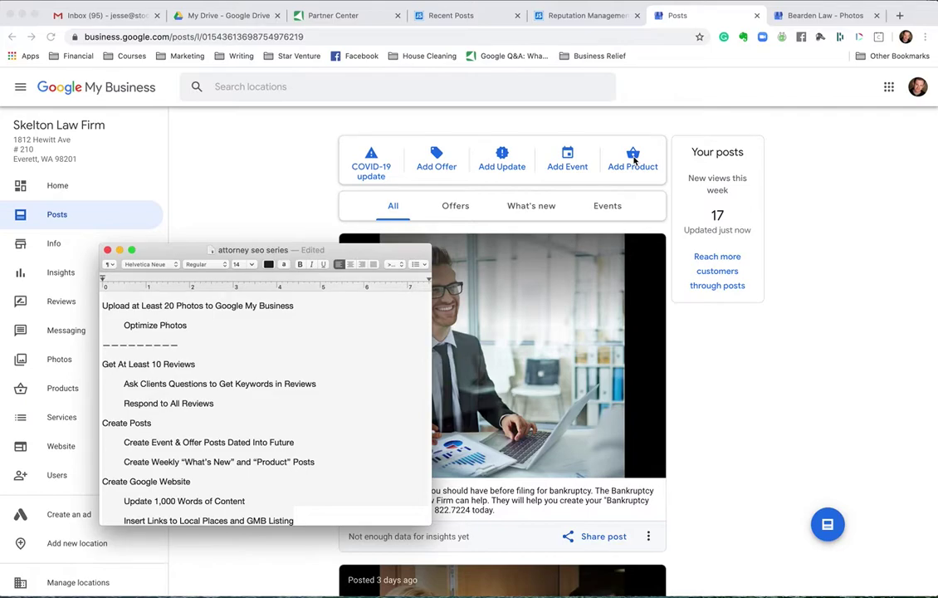
left_click_drag(378, 252, 469, 235)
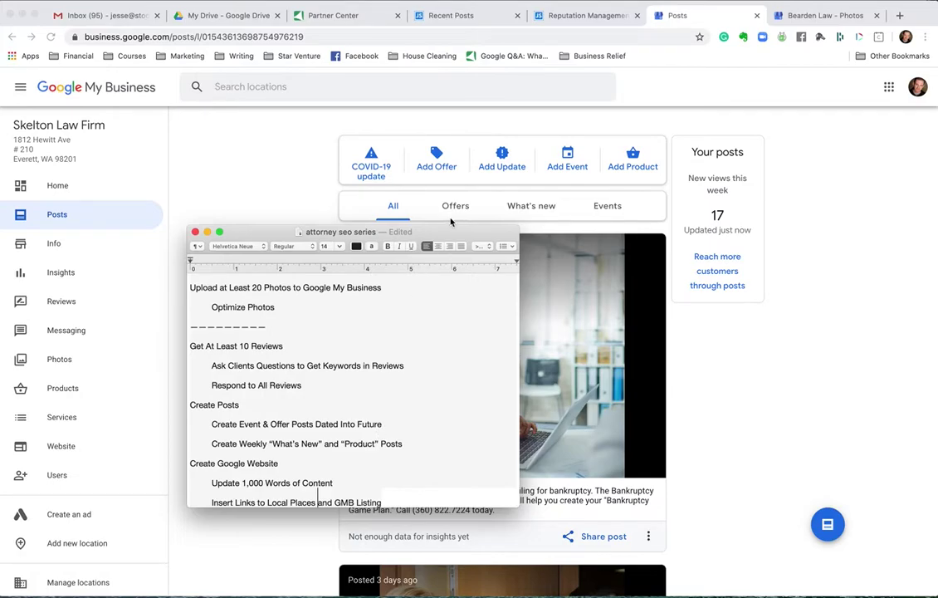
left_click_drag(450, 231, 233, 220)
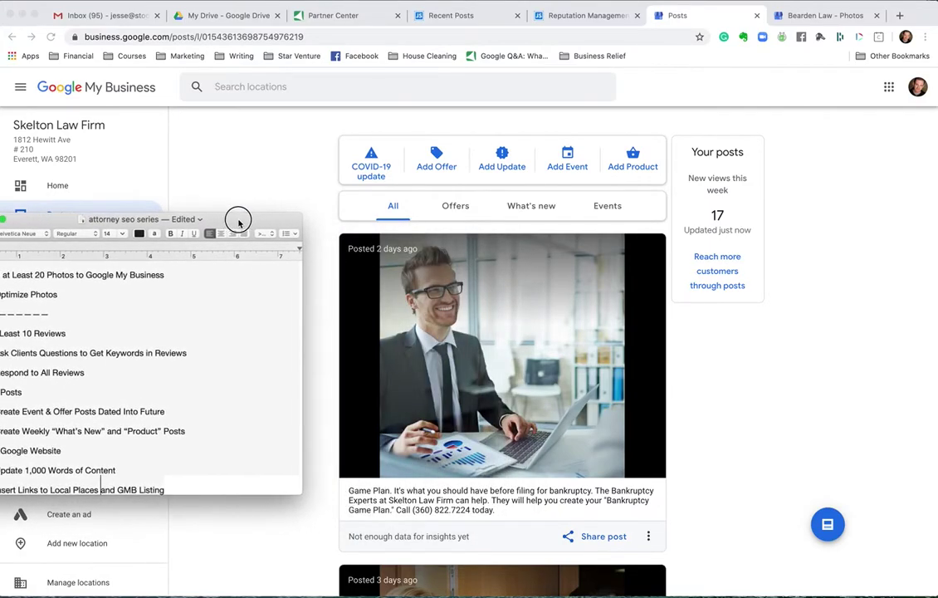
left_click(249, 162)
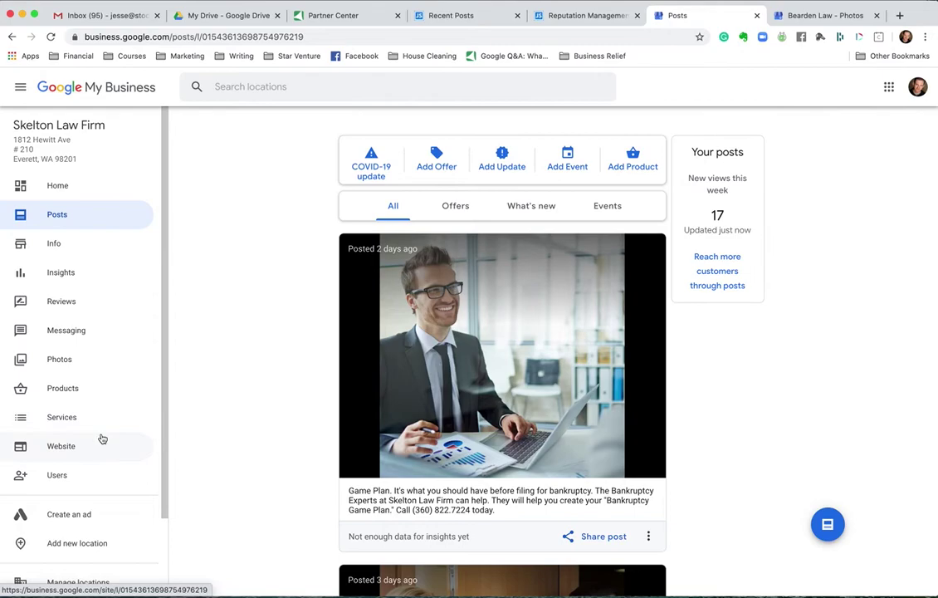
Open the firm's Google website editor and look over the site's header, header photo and start of the Updates section
left_click(61, 446)
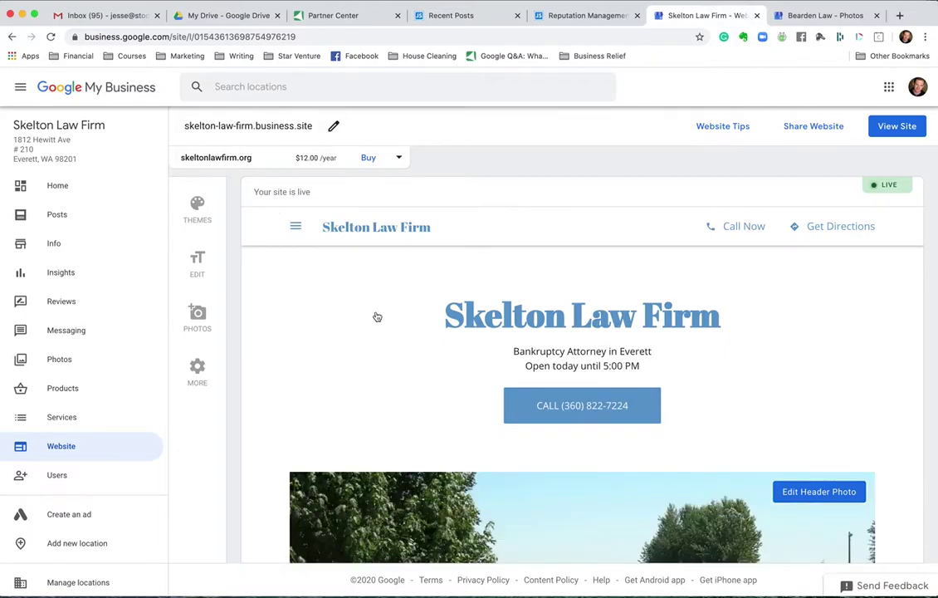
scroll(377, 317, "down", 3)
scroll(376, 317, "down", 4)
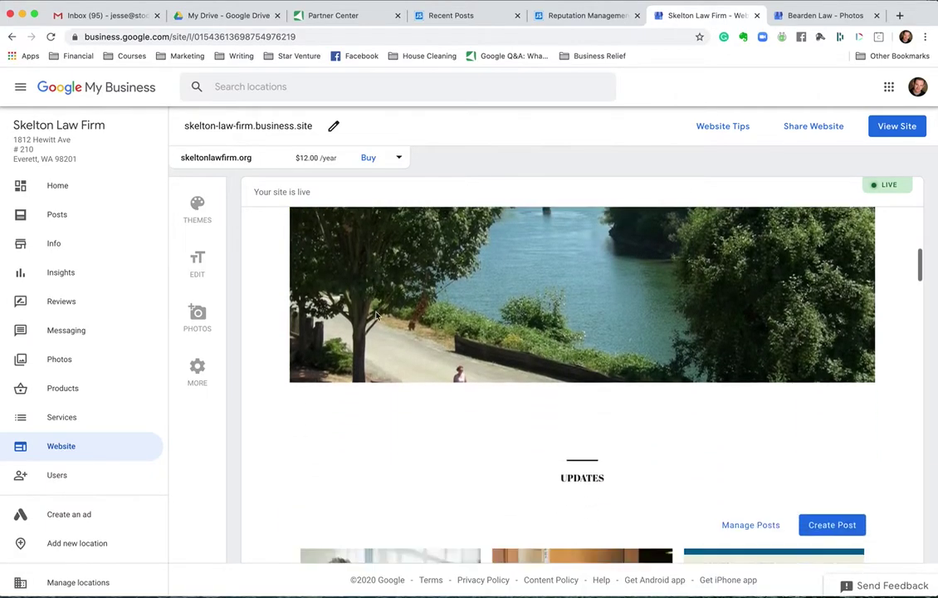
scroll(376, 316, "up", 2)
scroll(376, 315, "up", 5)
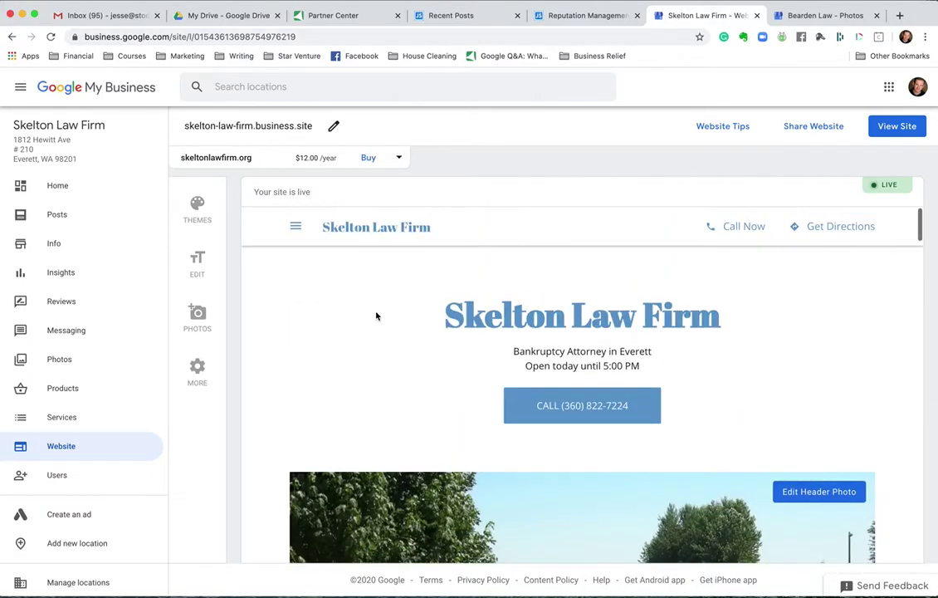
scroll(376, 316, "down", 3)
scroll(377, 315, "down", 3)
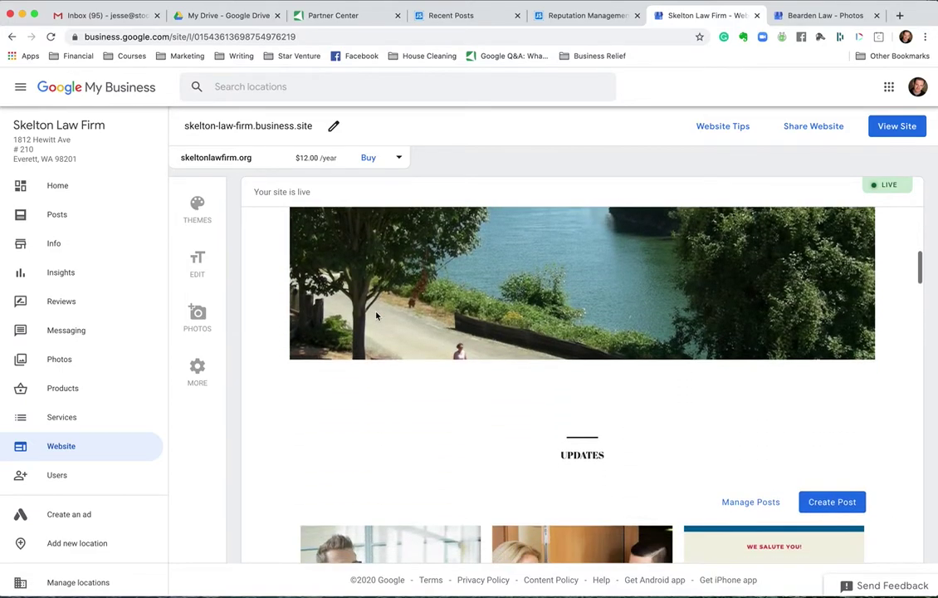
scroll(348, 290, "up", 4)
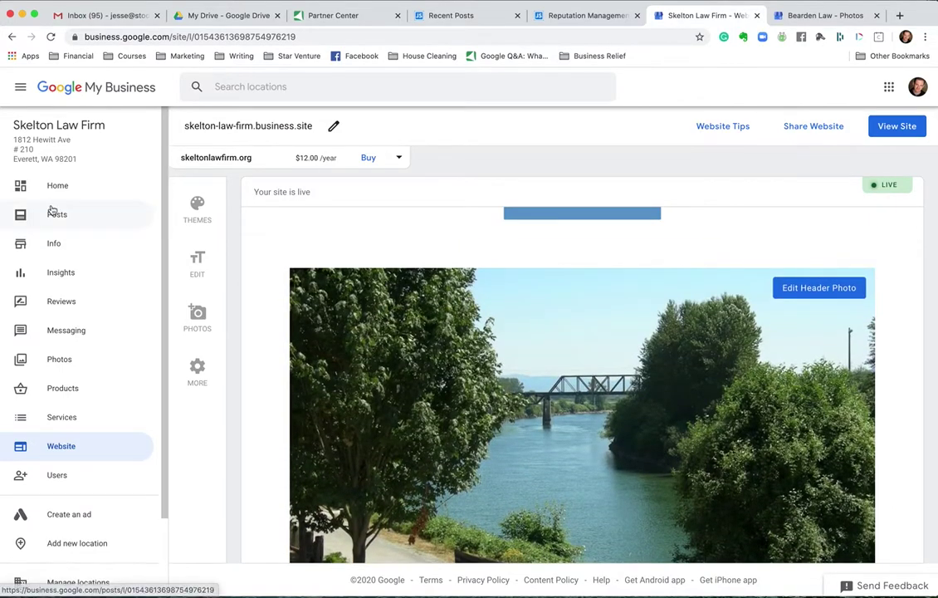
scroll(413, 453, "up", 1)
scroll(412, 452, "up", 2)
Look through the rest of the website preview, examining the posts, testimonials, bankruptcy services text, photo gallery and location map
scroll(413, 453, "down", 3)
scroll(413, 453, "down", 5)
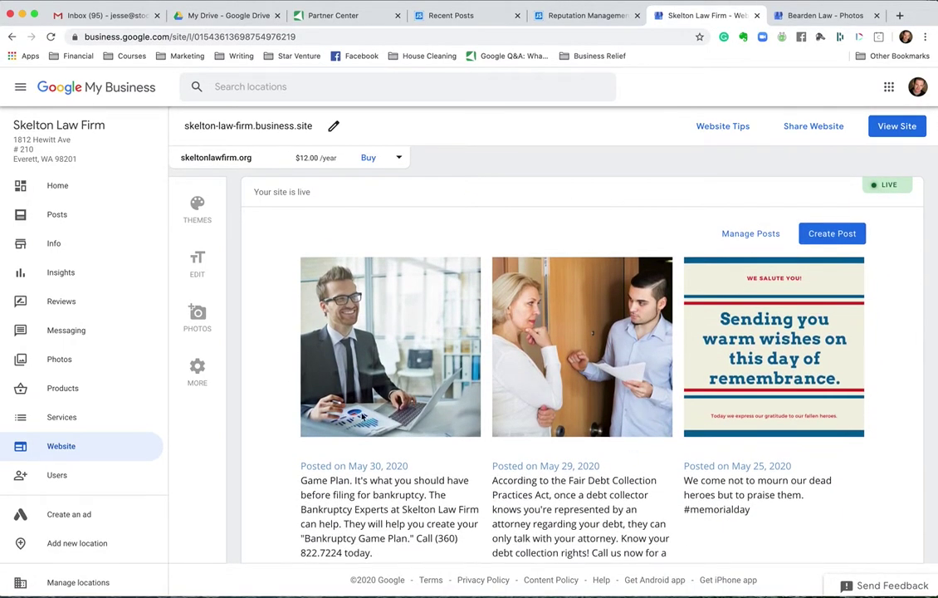
scroll(678, 379, "down", 8)
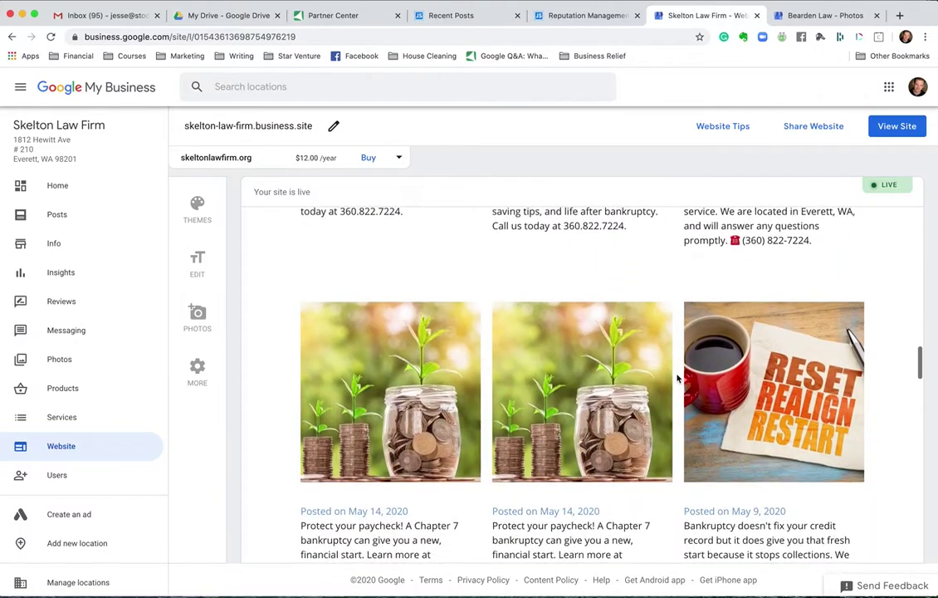
scroll(677, 379, "down", 6)
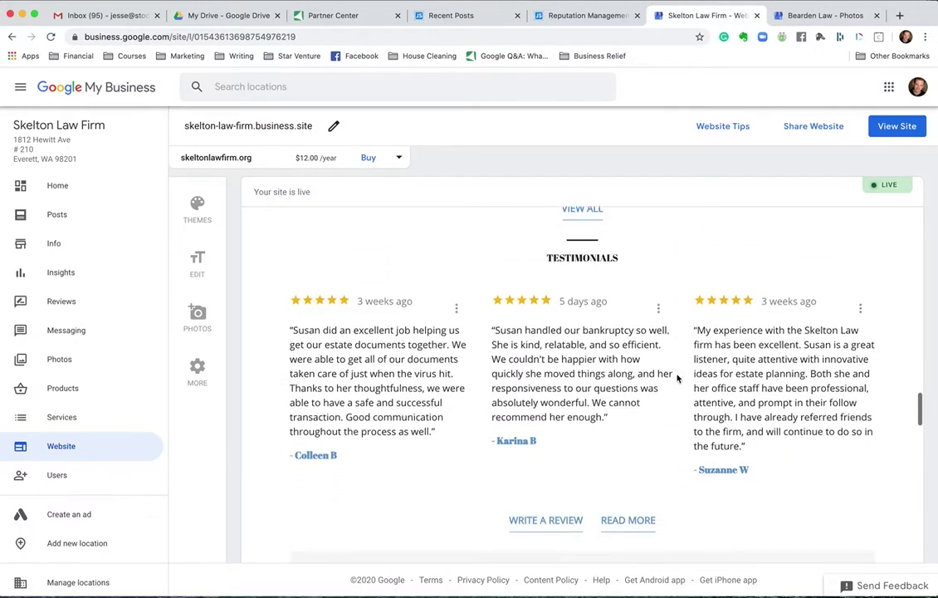
scroll(677, 378, "down", 3)
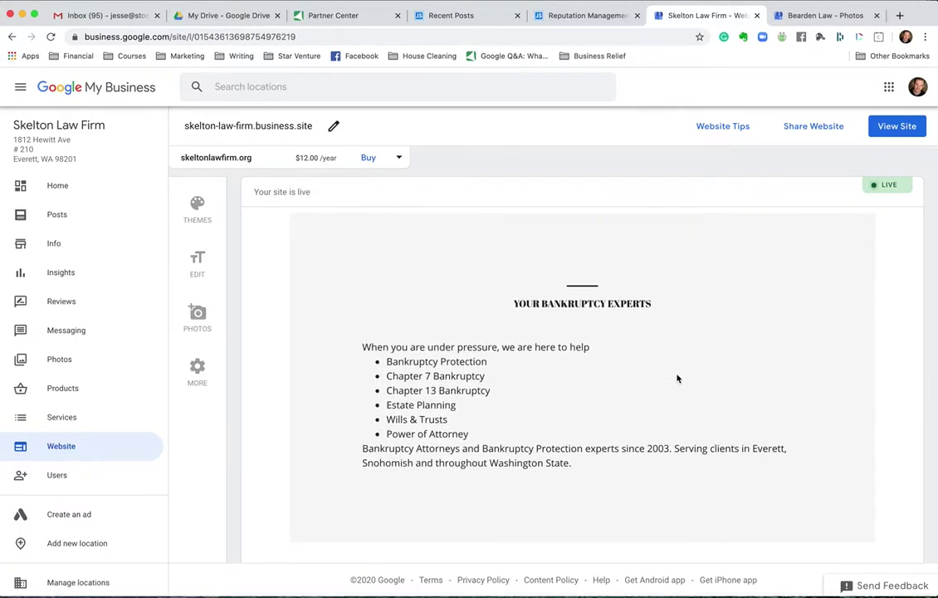
scroll(678, 379, "down", 10)
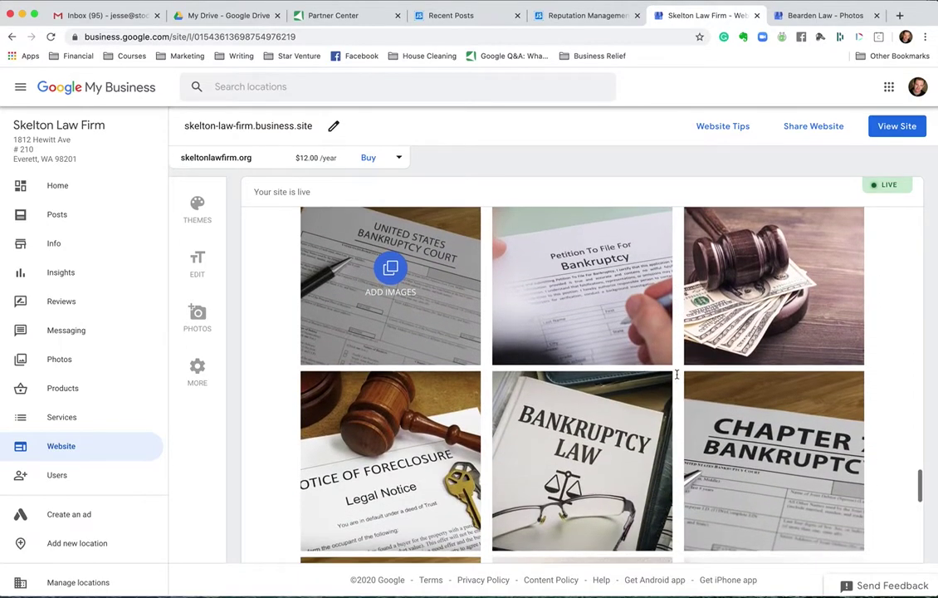
scroll(678, 376, "down", 8)
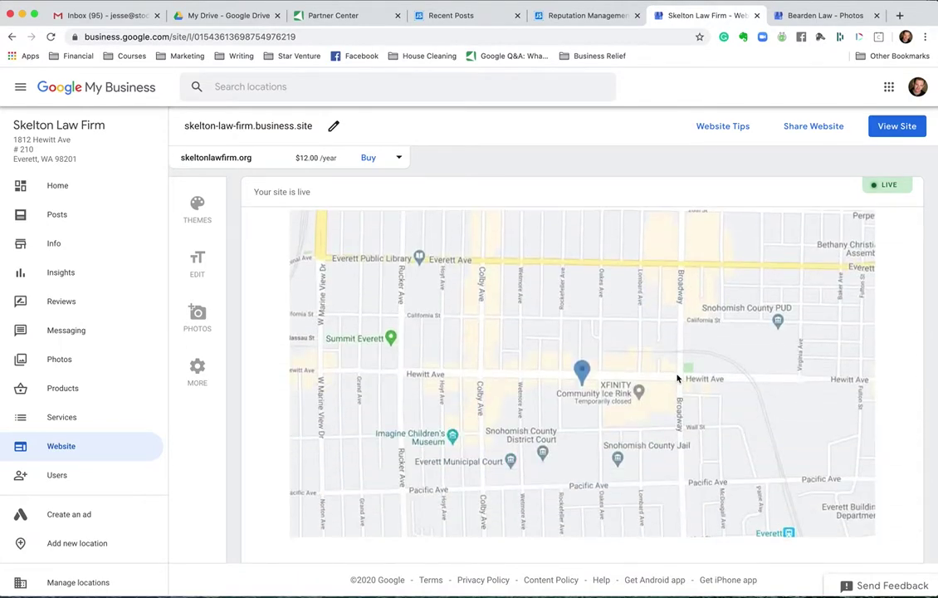
scroll(677, 379, "up", 15)
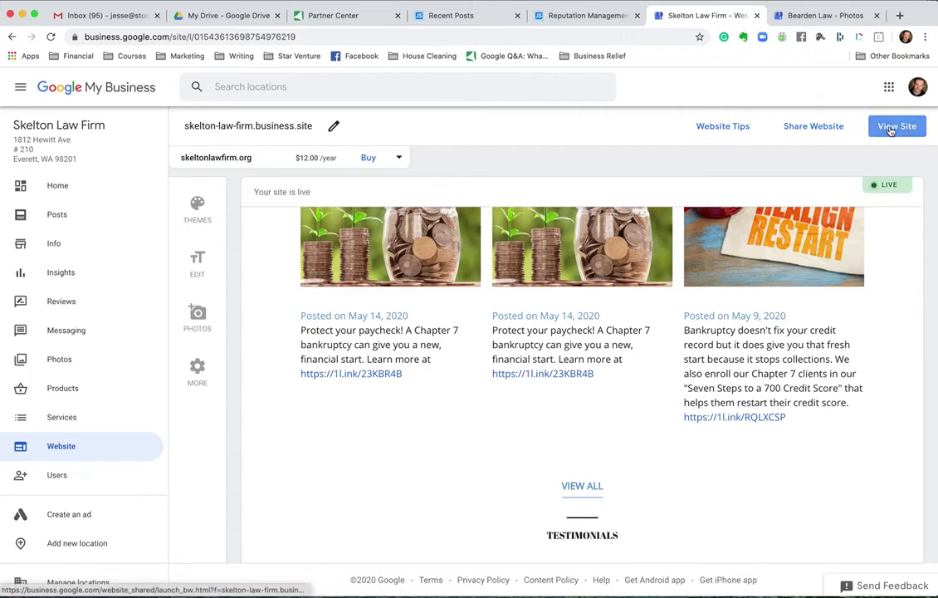
View the live Skelton Law Firm site, examine its posts and testimonials, and return to the website editor
left_click(891, 129)
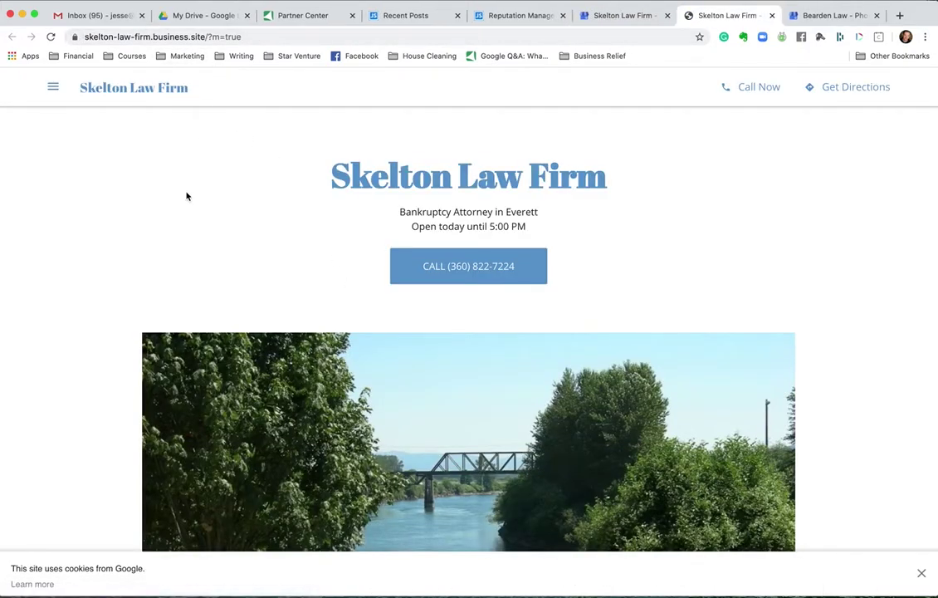
scroll(186, 196, "down", 15)
scroll(186, 195, "down", 15)
scroll(186, 195, "up", 10)
scroll(185, 196, "up", 20)
scroll(211, 251, "down", 8)
scroll(210, 251, "down", 10)
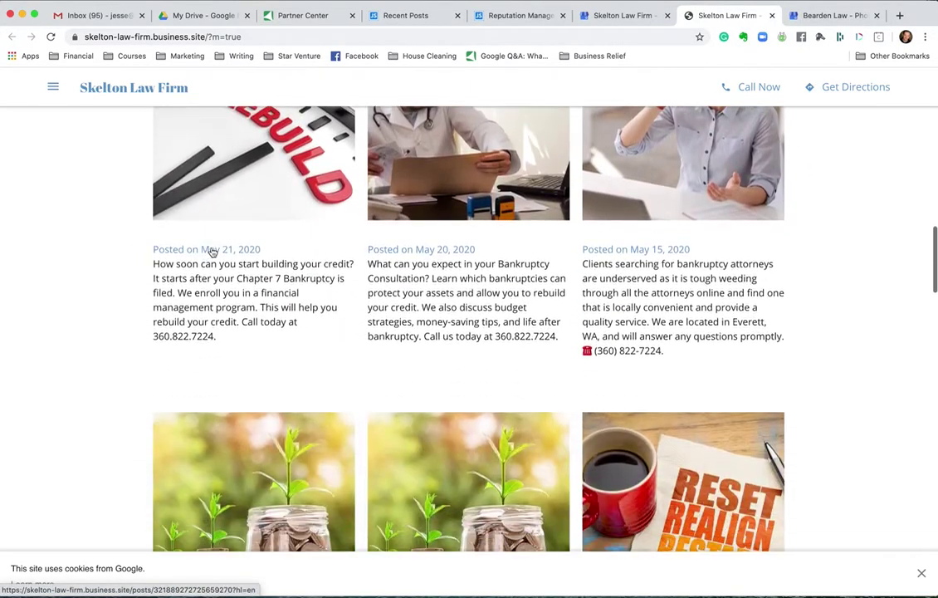
scroll(211, 252, "down", 12)
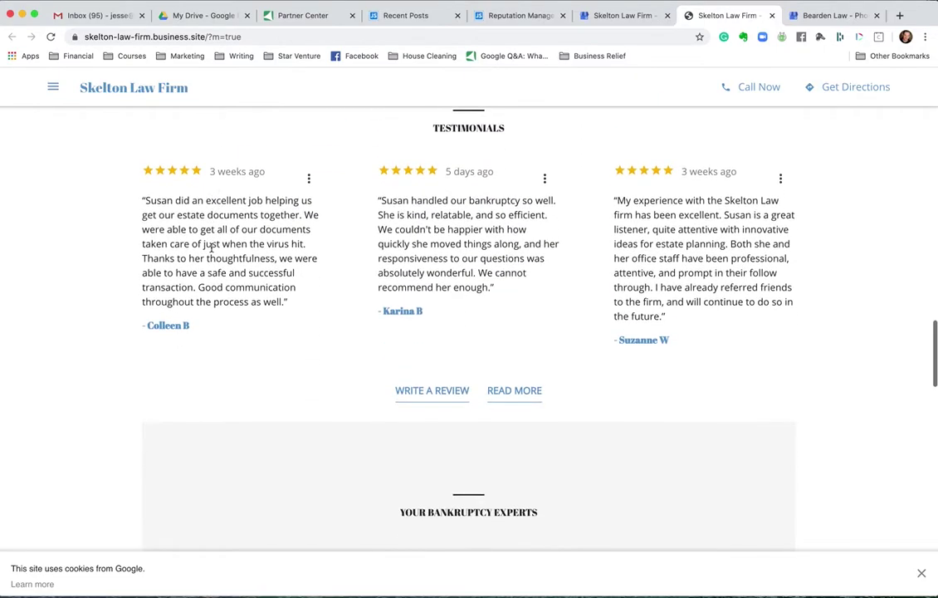
scroll(210, 246, "up", 1)
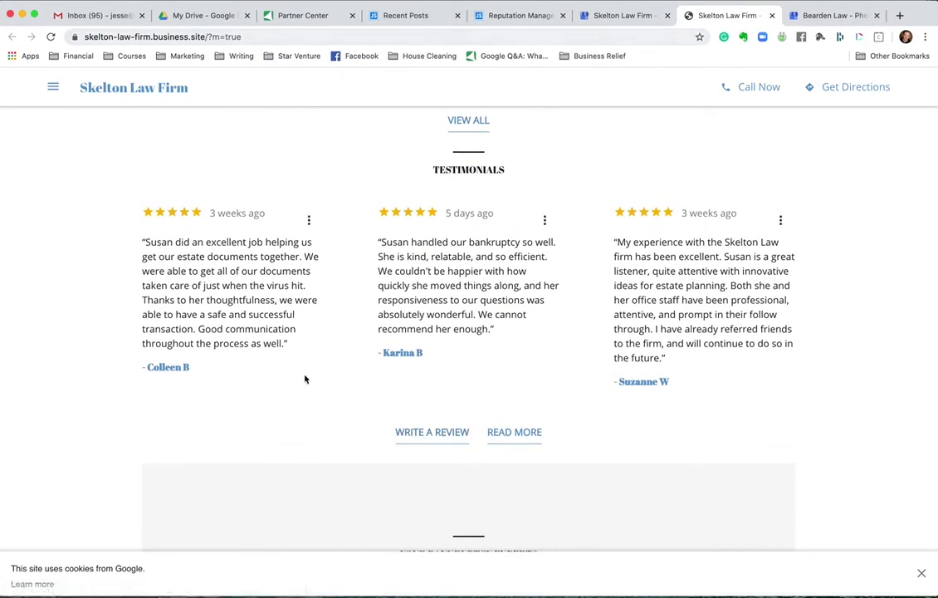
left_click(623, 15)
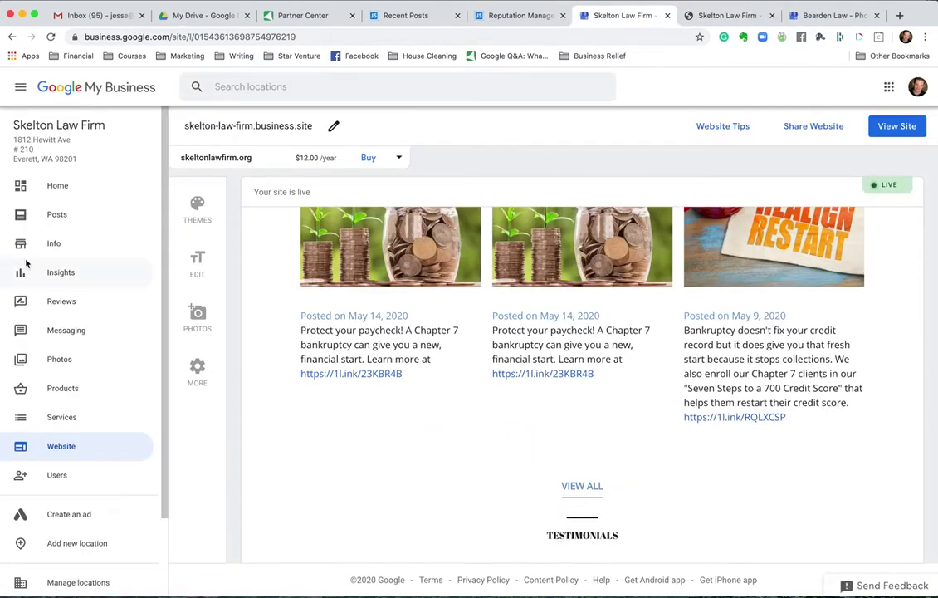
Open the firm's dashboard and copy its customer review link from the Get more reviews section
left_click(49, 186)
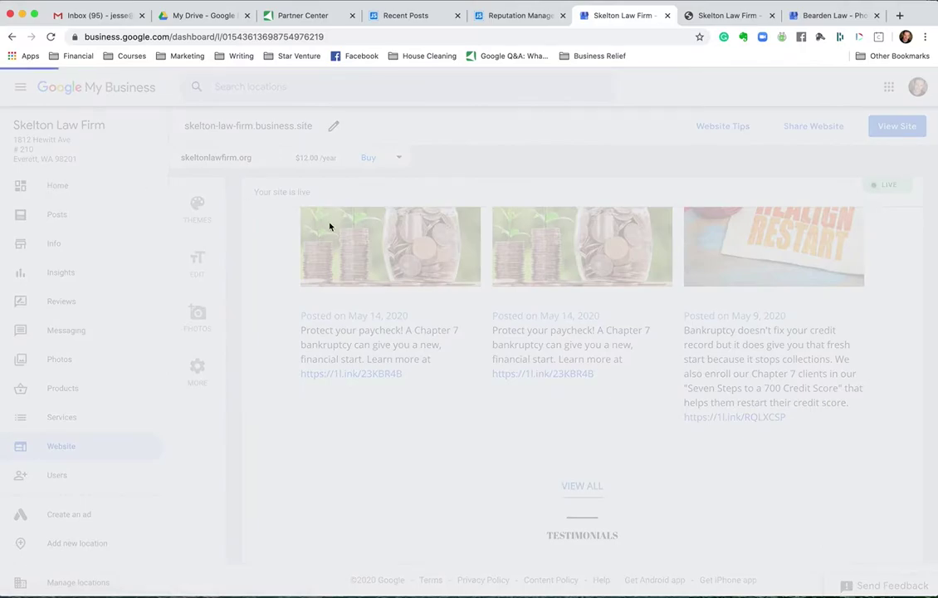
scroll(377, 407, "down", 2)
scroll(383, 415, "down", 5)
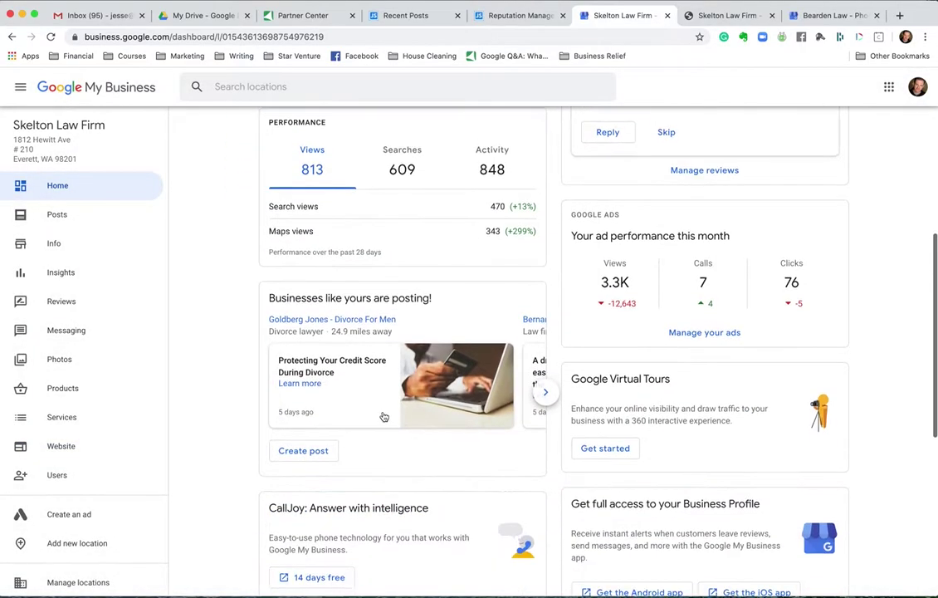
scroll(383, 415, "down", 2)
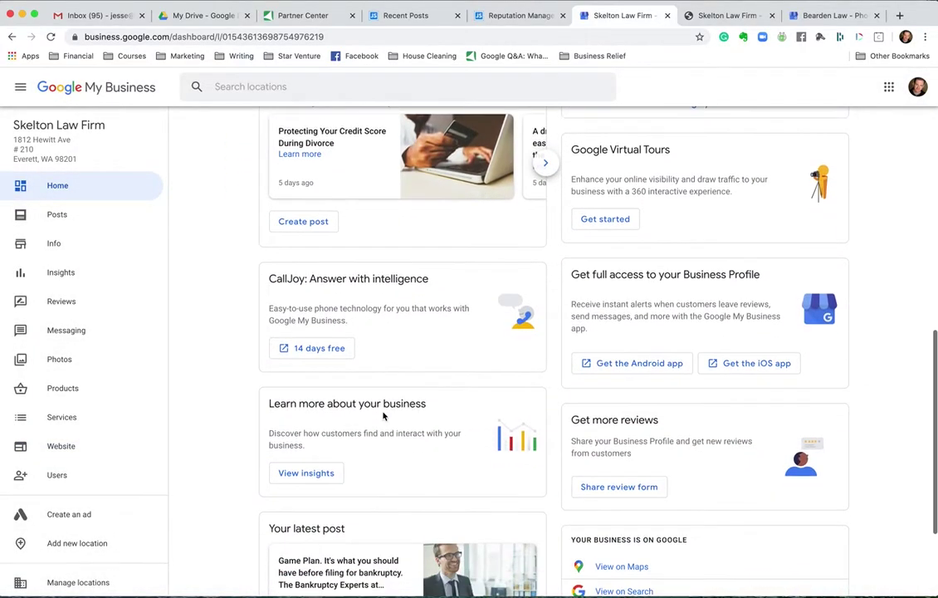
left_click(631, 387)
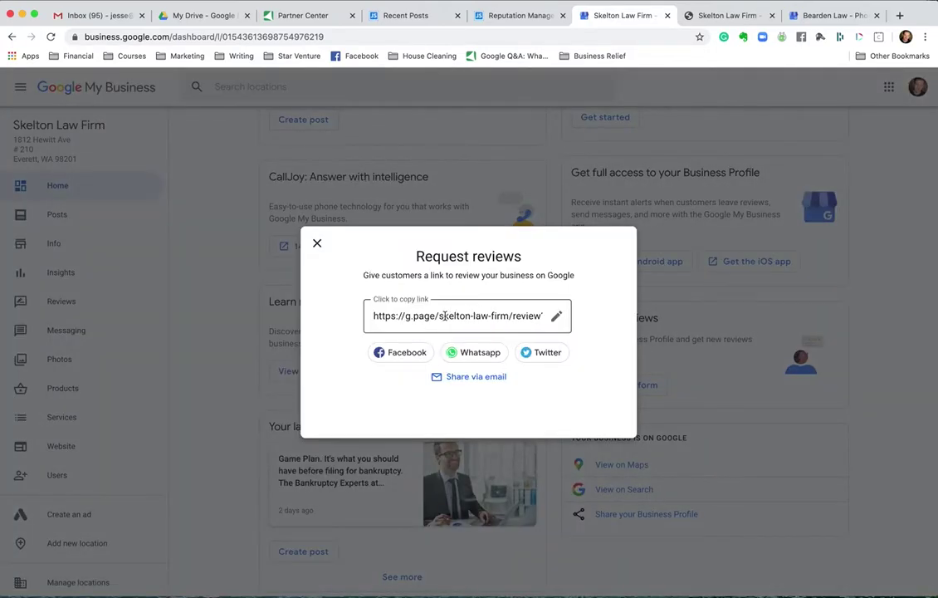
left_click(521, 313)
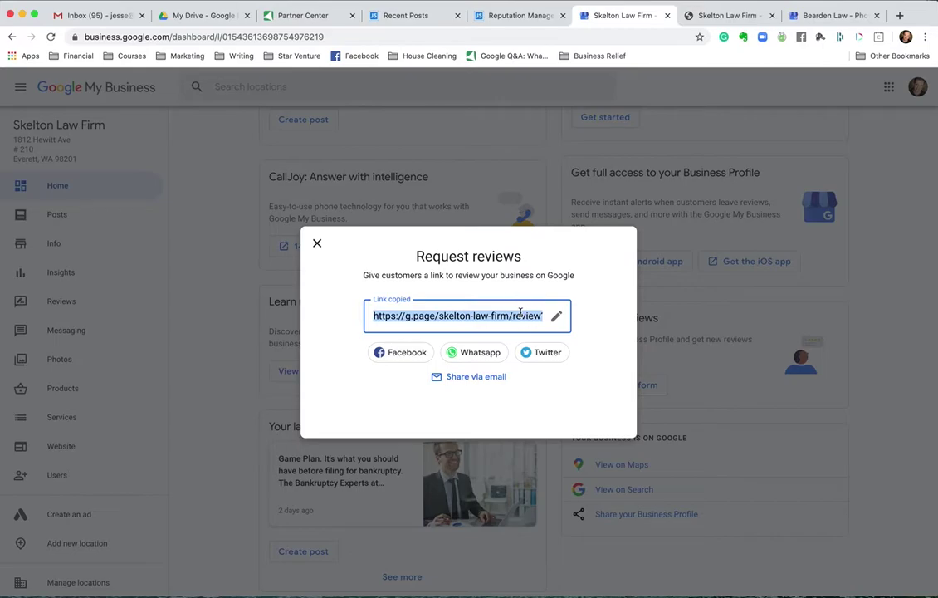
left_click(899, 16)
type("https://g.page/skelton-law-firm/review?rc")
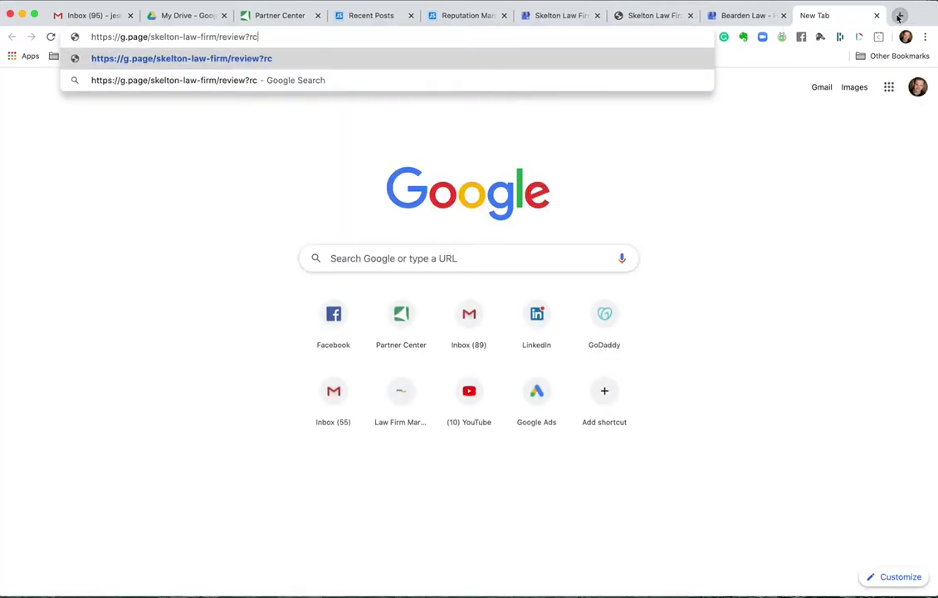
key("Return")
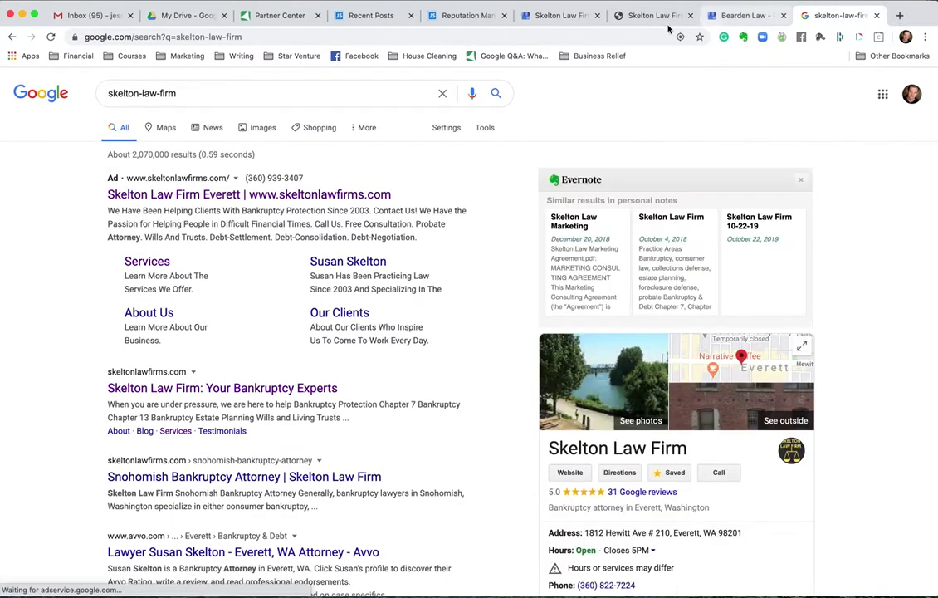
left_click(588, 35)
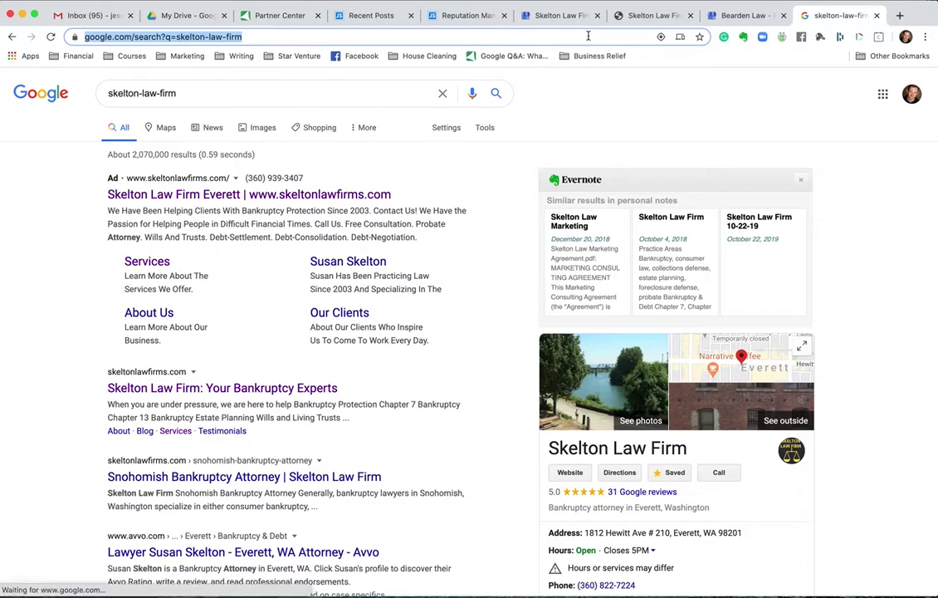
Check the link in the Request reviews dialog again and reload it in the search results tab
left_click(727, 18)
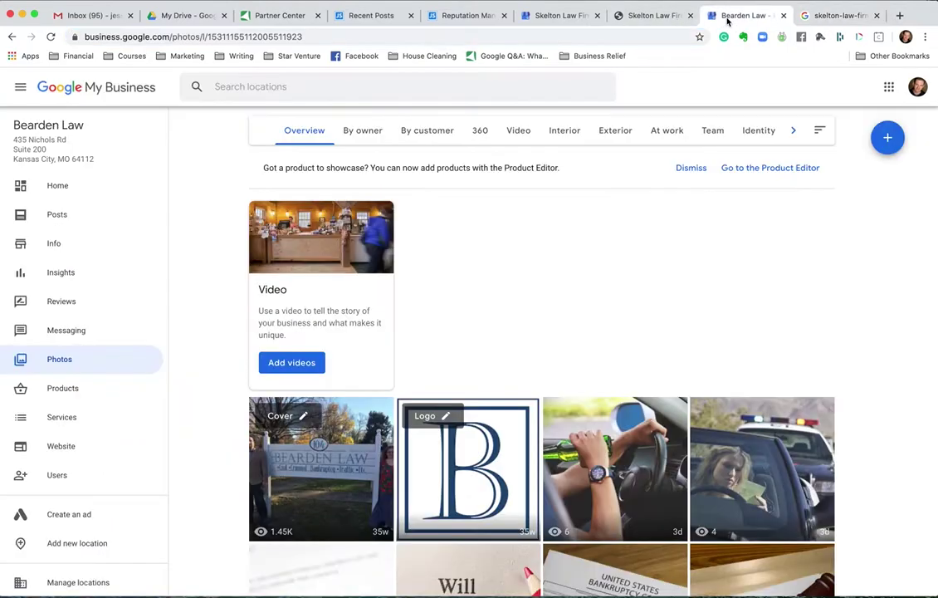
left_click(636, 17)
left_click(537, 18)
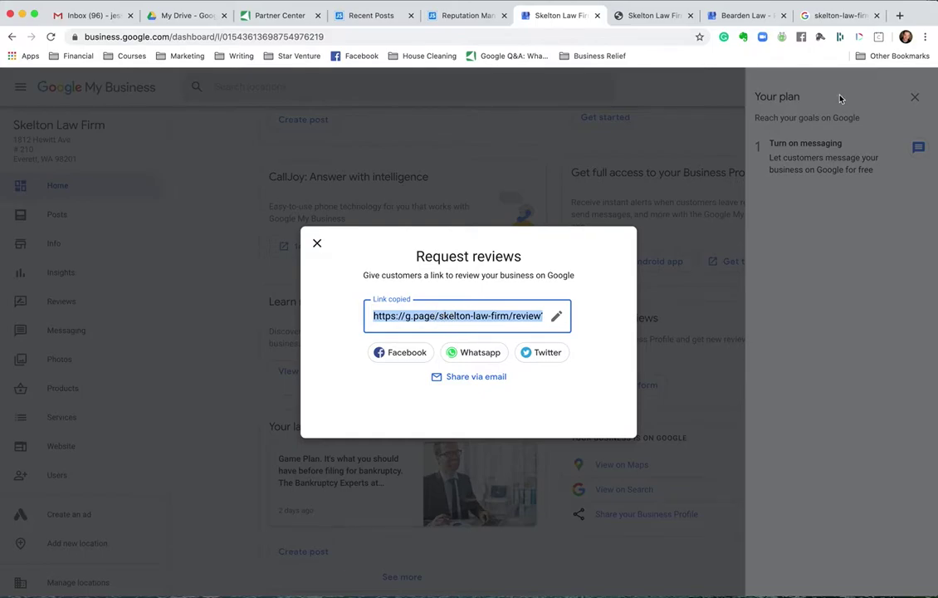
left_click(842, 19)
type("https://g.page/skelton-law-firm/review?rc")
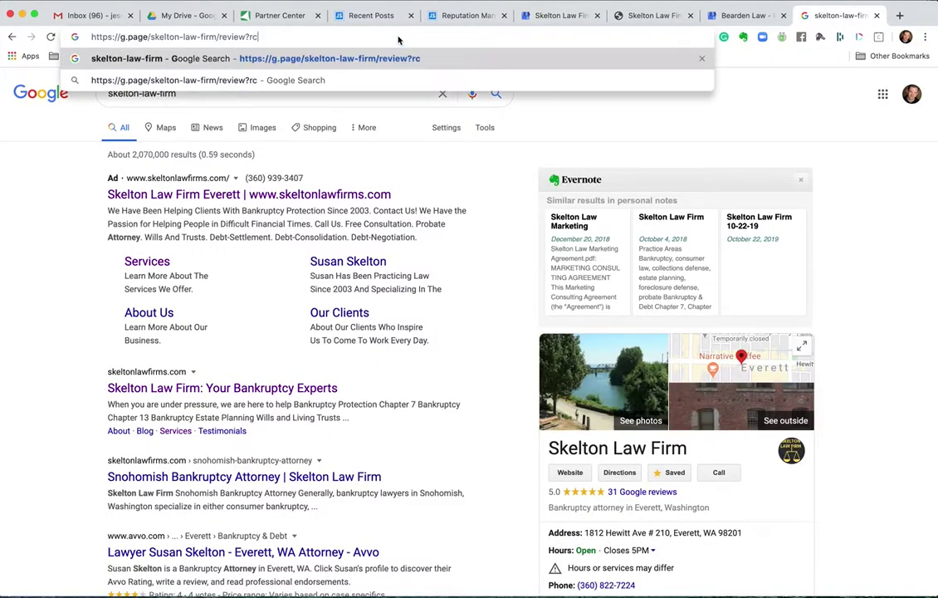
key("Return")
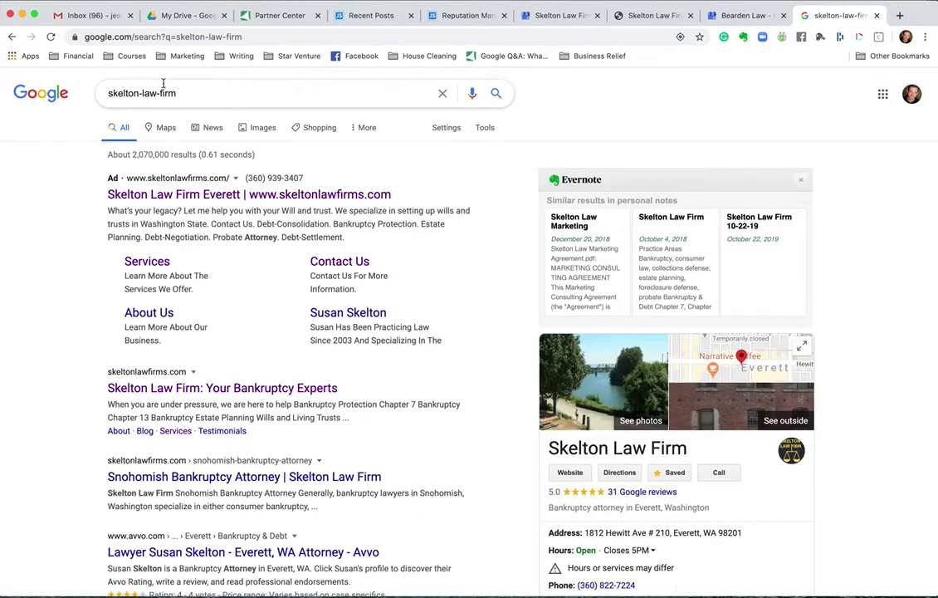
Look at the Skelton Law Firm's Google reviews from its business profile, and close the reviews and the search tab
scroll(571, 393, "down", 1)
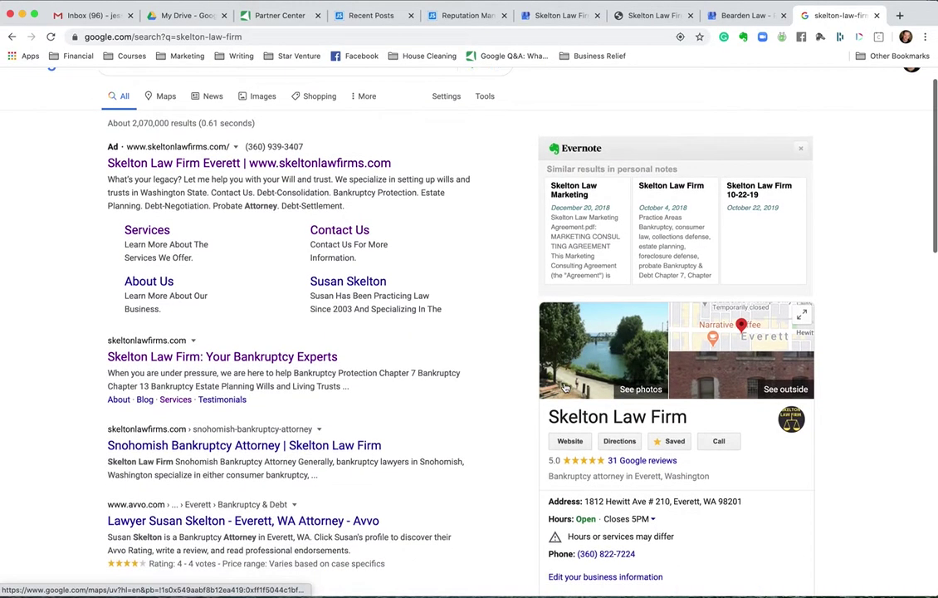
scroll(571, 393, "down", 2)
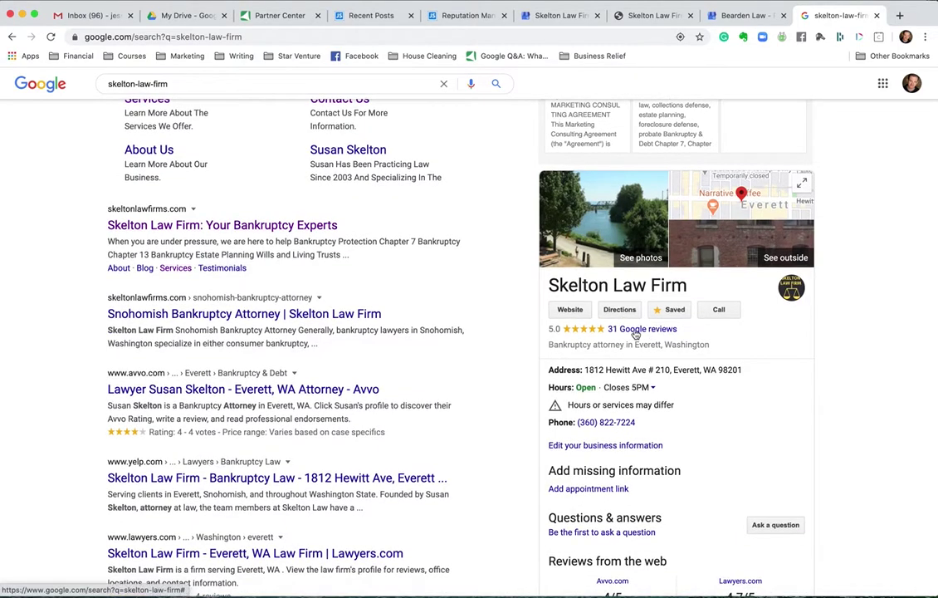
left_click(636, 332)
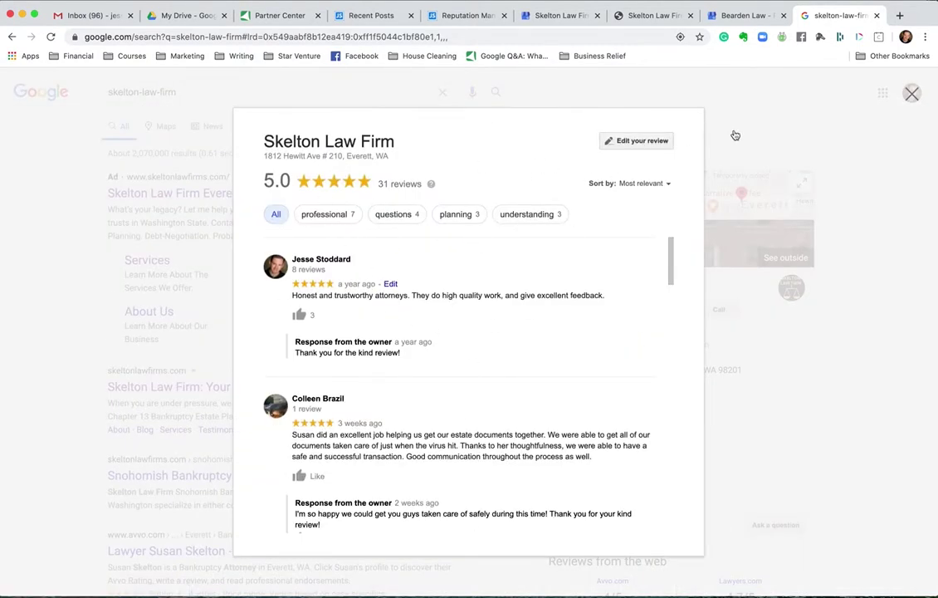
left_click(779, 105)
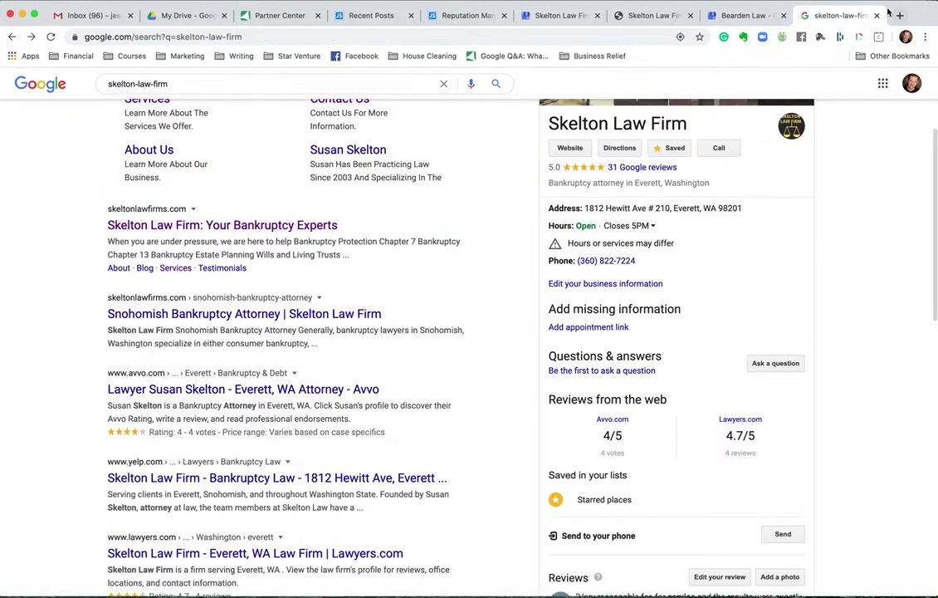
left_click(876, 15)
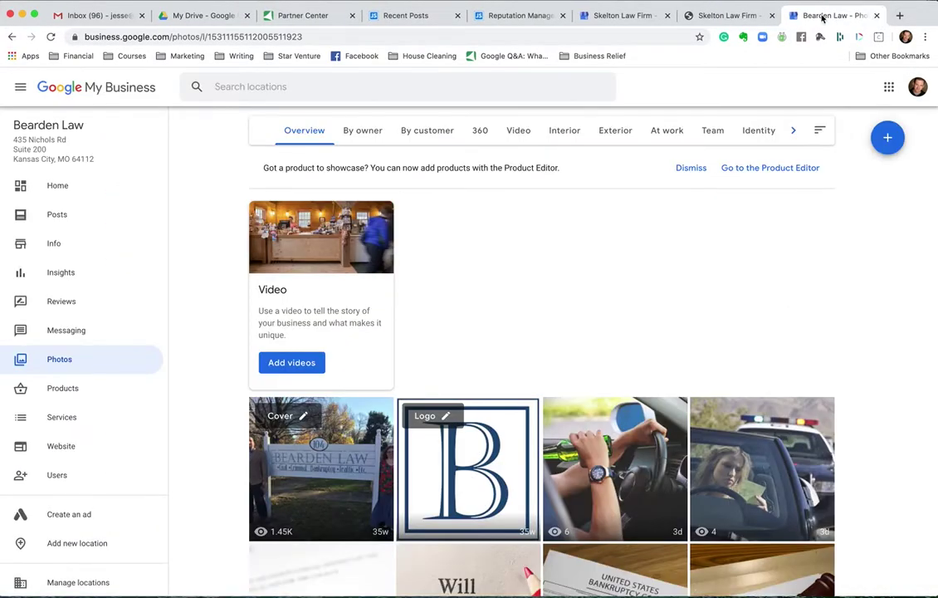
Return to the firm's dashboard, dismiss the Request reviews dialog and Your plan, and view the review request form once more
left_click(739, 15)
left_click(611, 16)
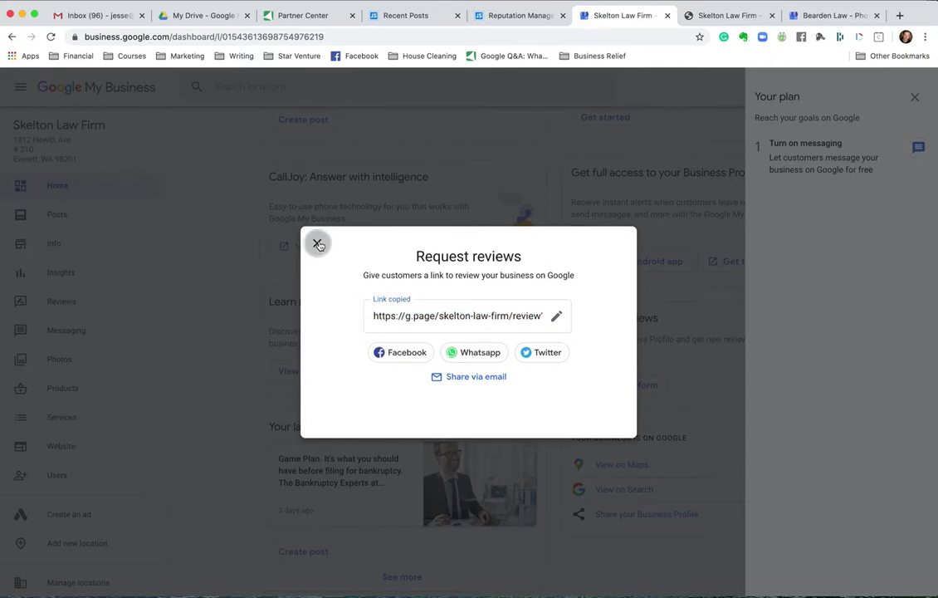
left_click(318, 242)
left_click(915, 98)
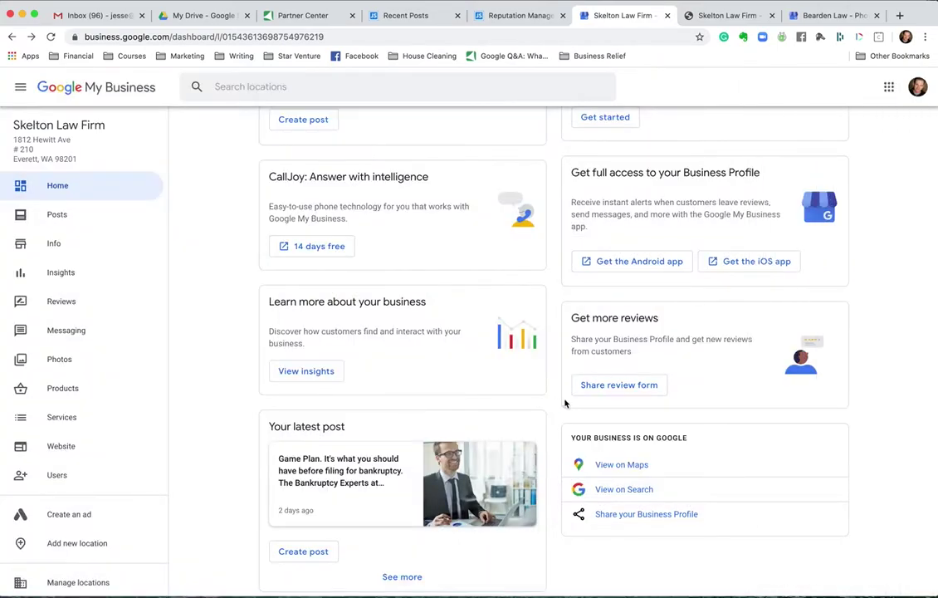
left_click(618, 385)
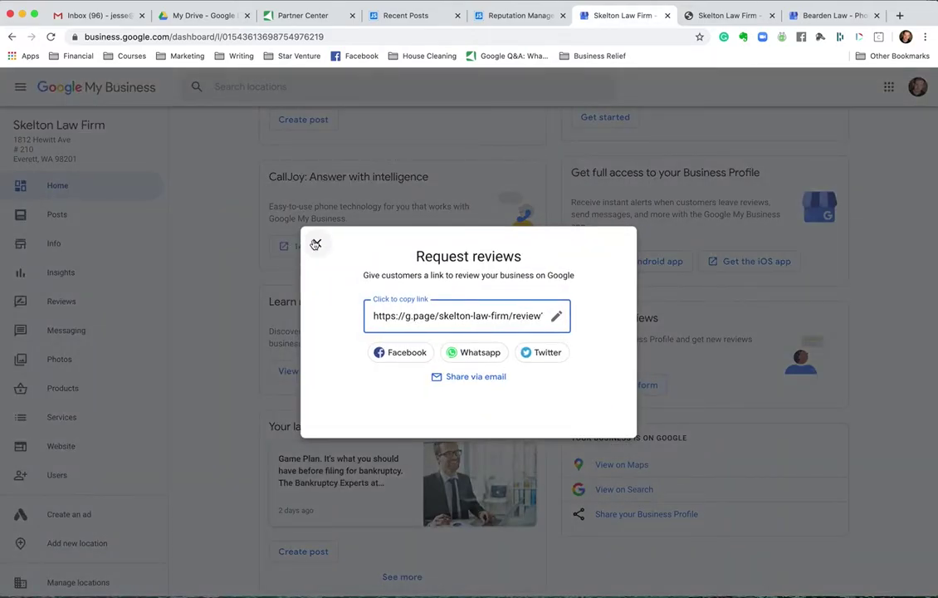
left_click(315, 244)
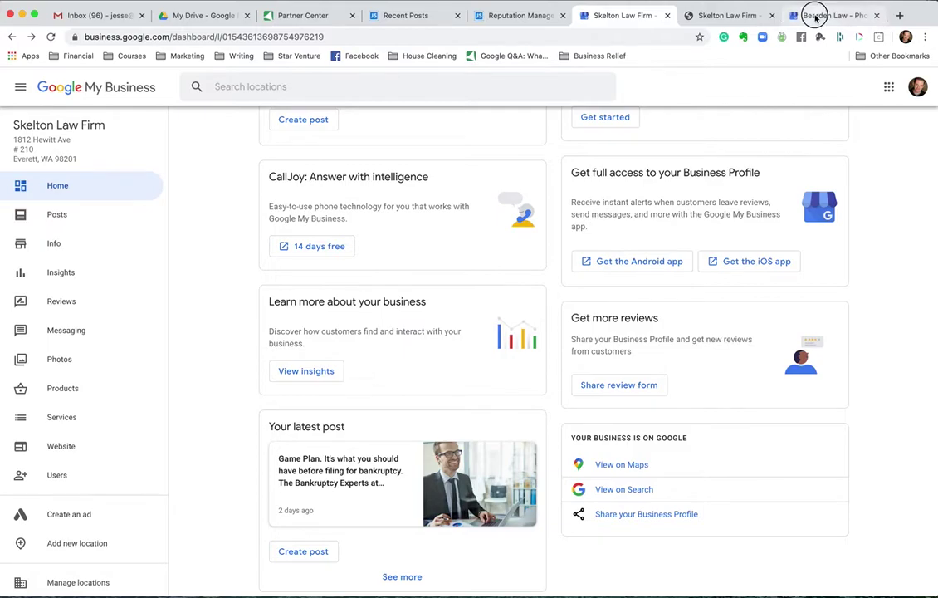
Look through the live Skelton Law Firm website again, from testimonials and photo gallery to the map, posts and header
left_click(814, 16)
left_click(741, 18)
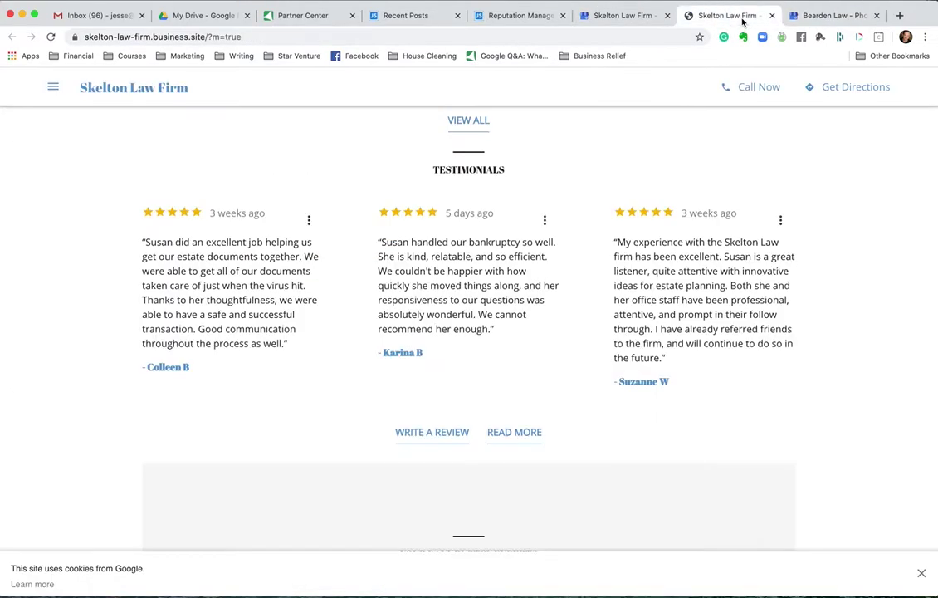
scroll(461, 449, "down", 15)
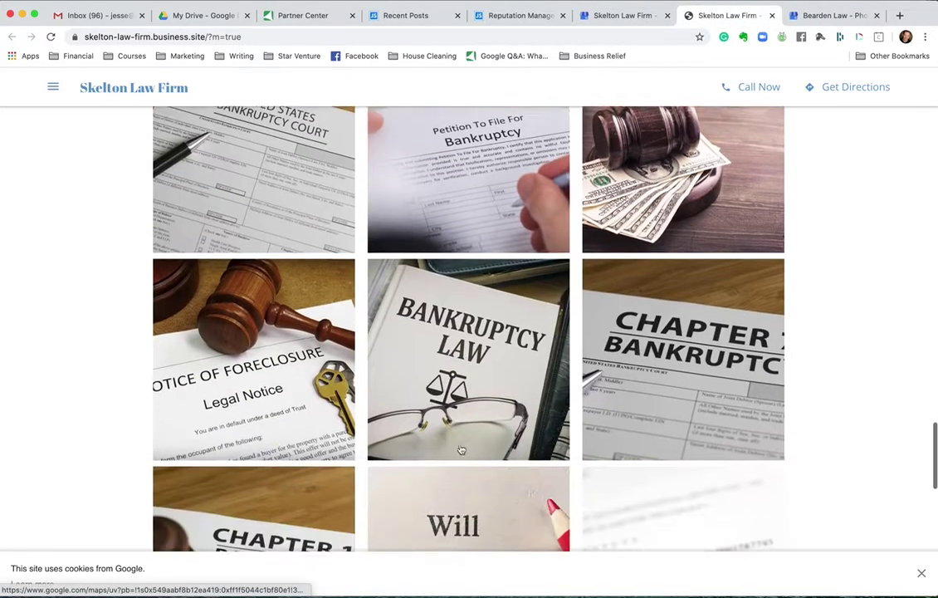
left_click(617, 17)
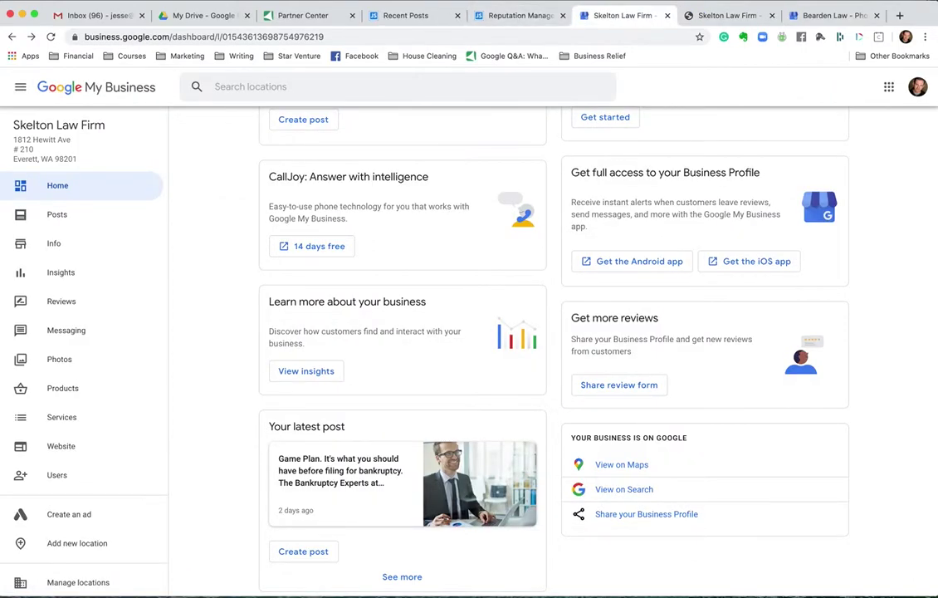
left_click(718, 15)
scroll(593, 289, "up", 8)
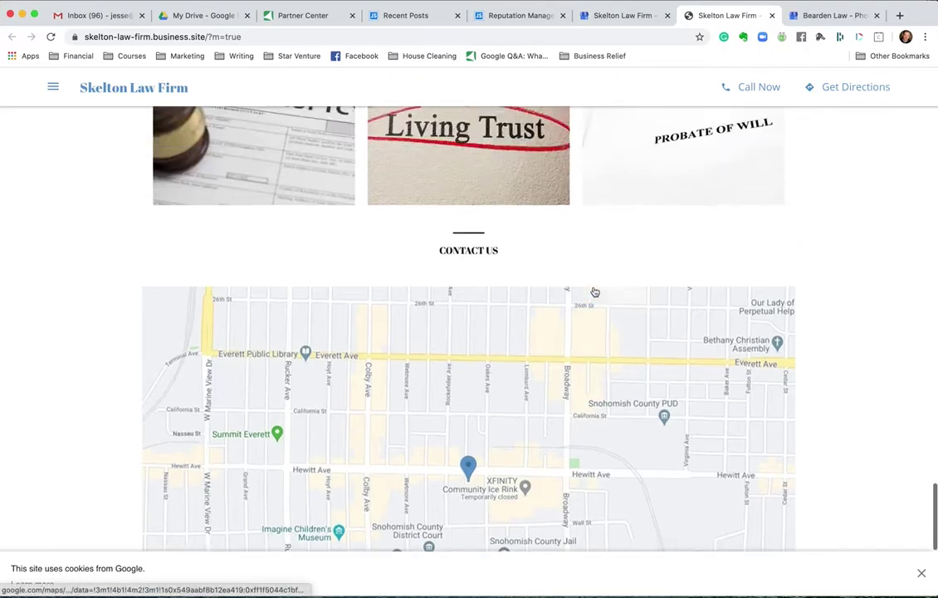
scroll(593, 291, "up", 20)
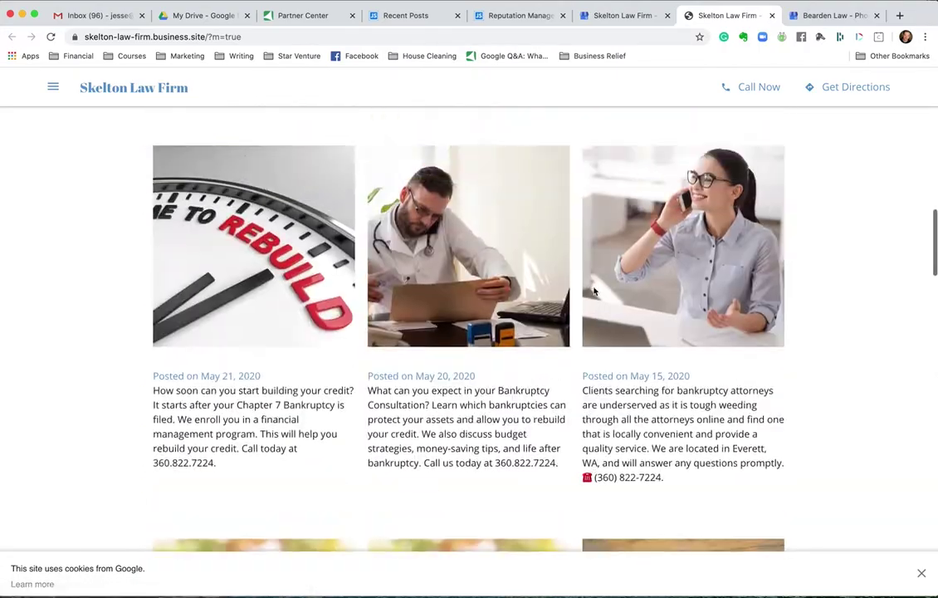
scroll(593, 291, "up", 10)
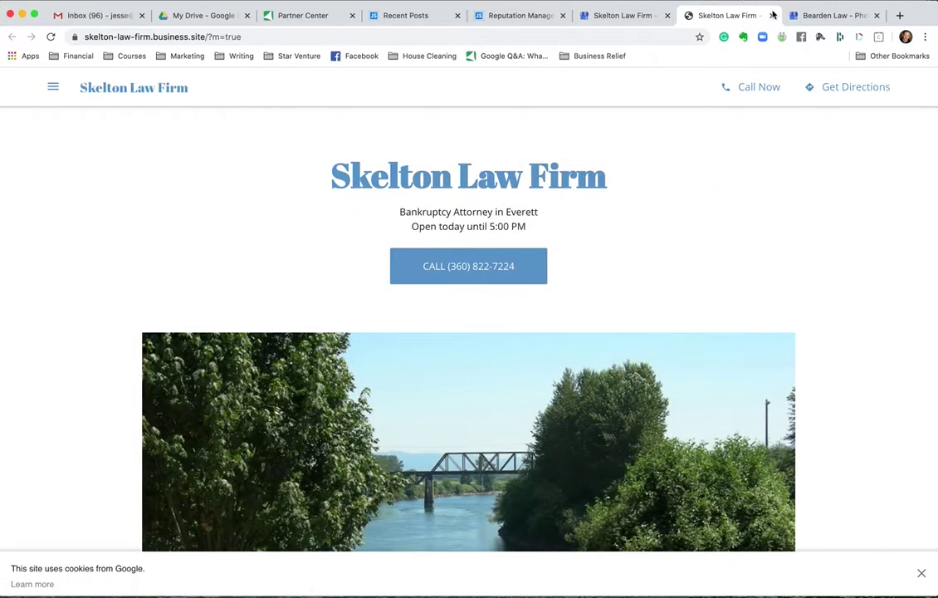
Close the live website and Bearden Law tabs, and bring the "attorney seo series" checklist up over the dashboard
left_click(771, 15)
left_click(637, 15)
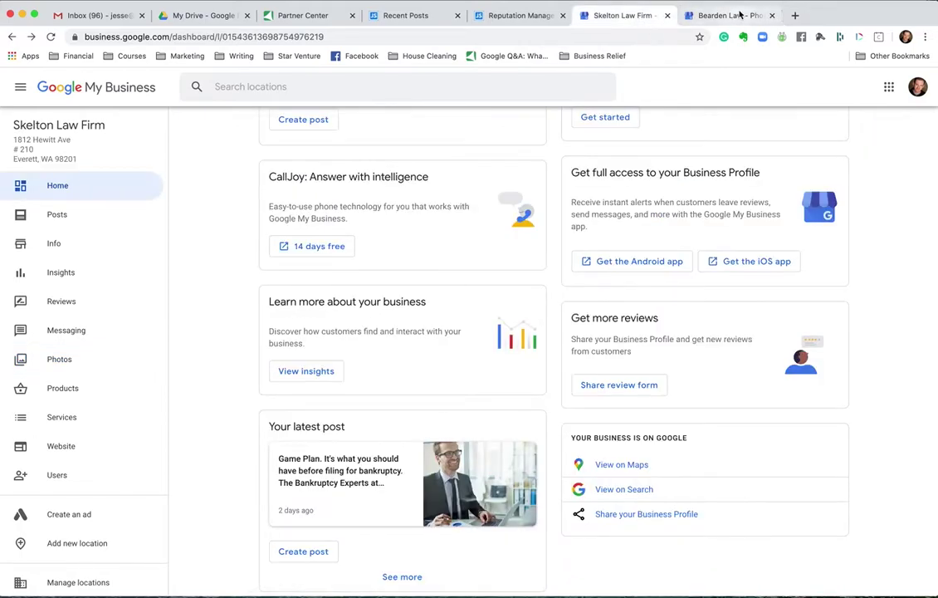
left_click(771, 15)
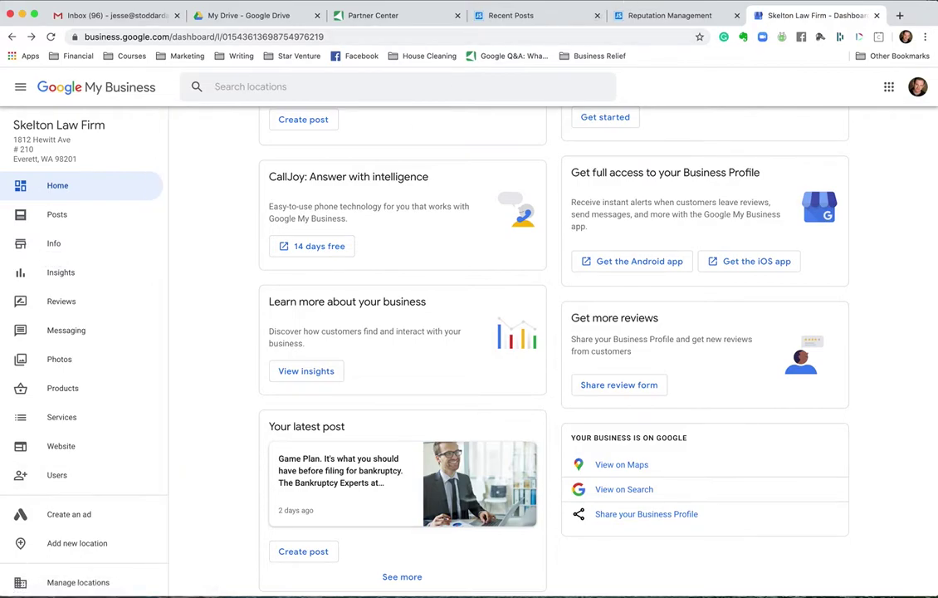
key("super+Tab")
left_click_drag(203, 220, 436, 146)
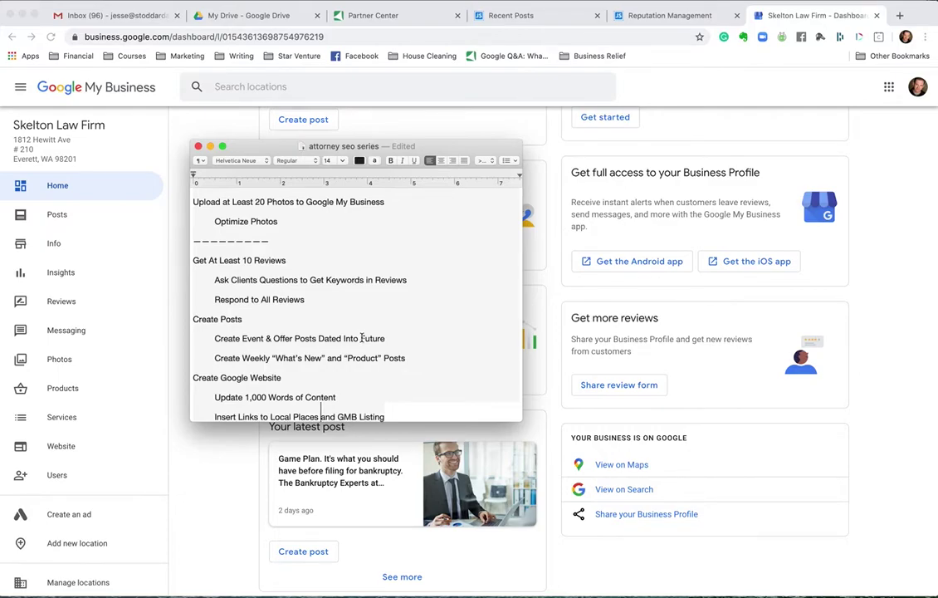
Open the Skelton Law Firm account's marketing details for editing in Partner Center and enlarge the Long Description box
left_click(384, 17)
scroll(611, 247, "up", 5)
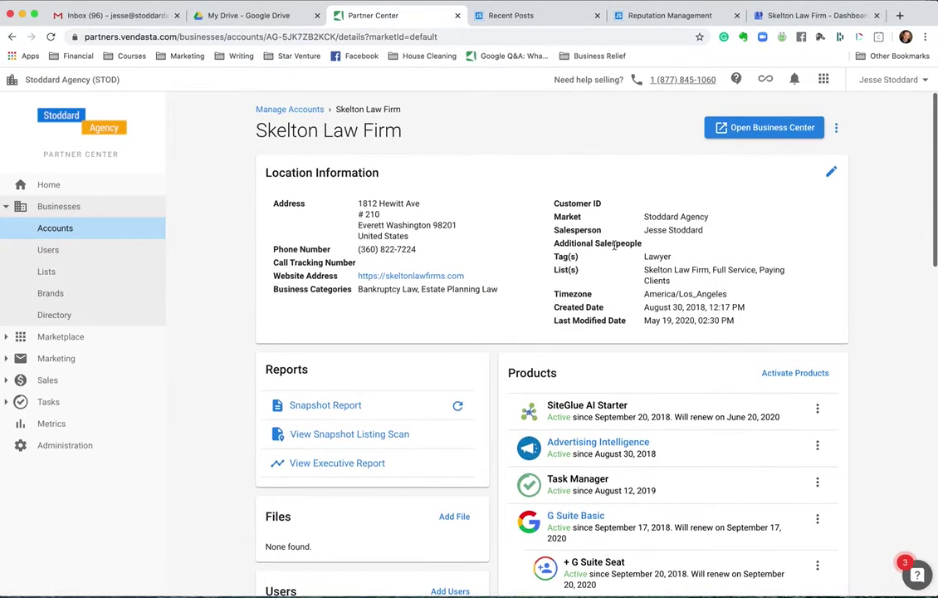
left_click(831, 171)
left_click(602, 181)
left_click_drag(824, 387, 826, 589)
scroll(732, 490, "down", 2)
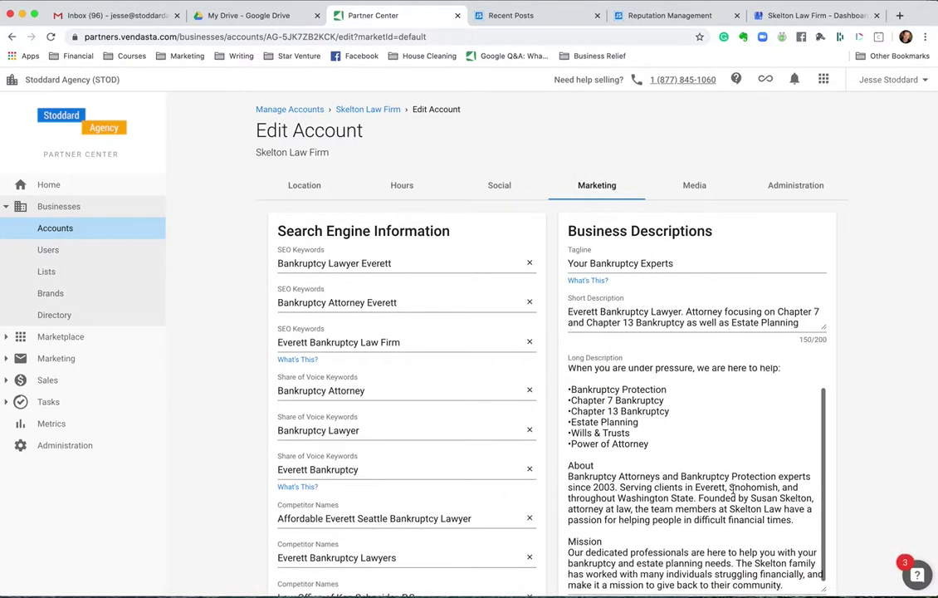
Select the account's entire Long Description text and switch to the Reputation Management page
scroll(732, 490, "down", 3)
scroll(699, 353, "up", 1)
left_click(699, 353)
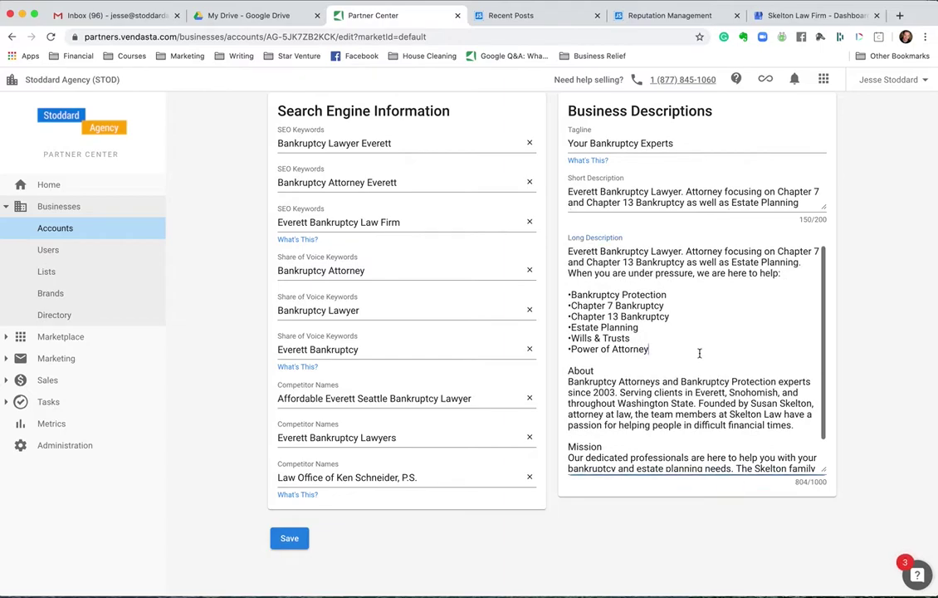
key("super+a")
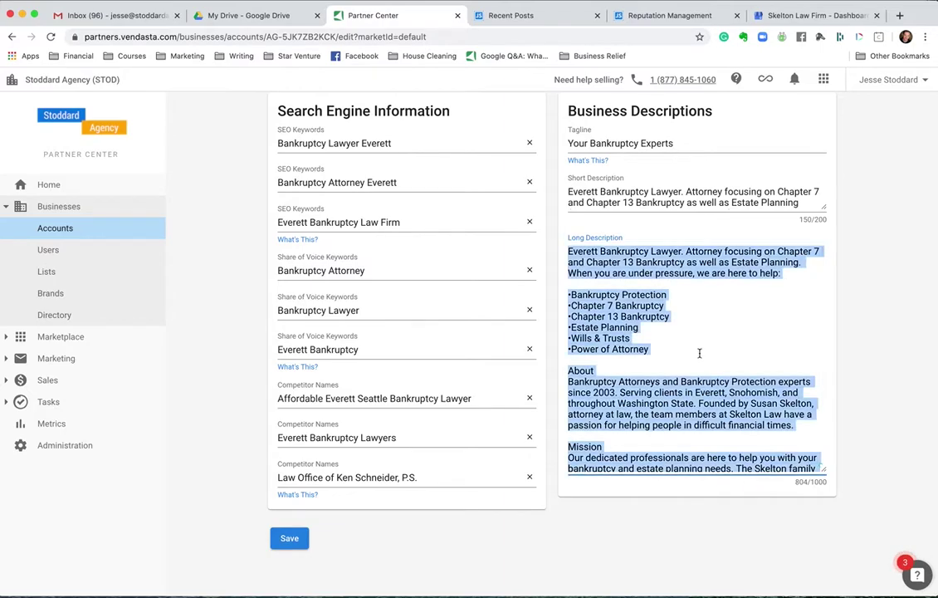
left_click(787, 17)
left_click(704, 18)
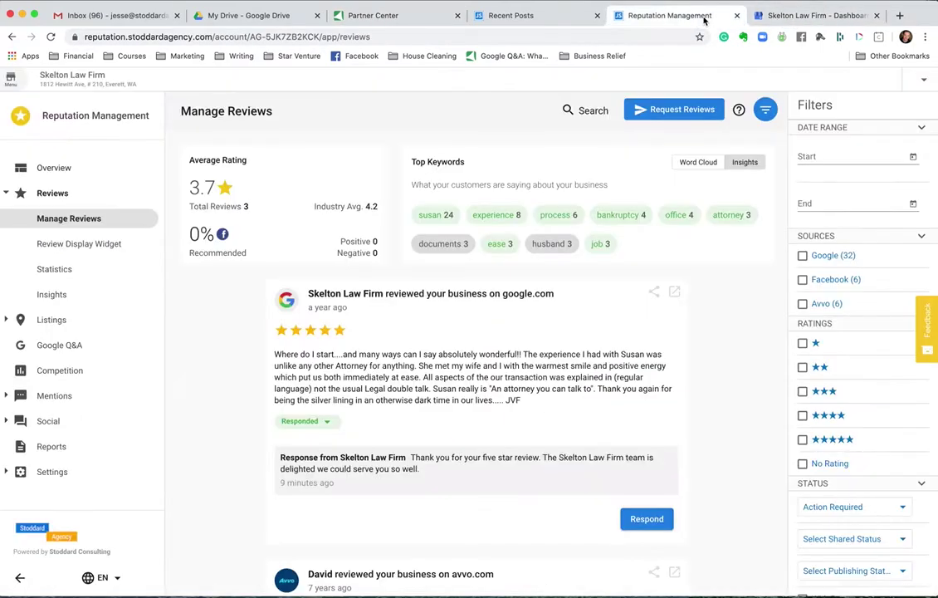
Compare the business description on the Google My Business Info page with the account's Long Description in Partner Center
left_click(785, 16)
left_click(69, 242)
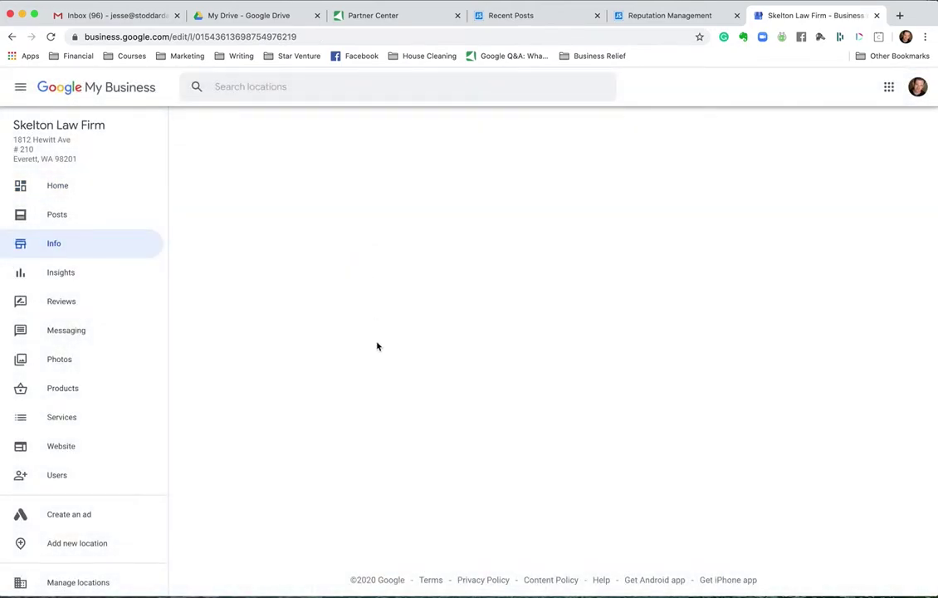
scroll(377, 346, "down", 9)
scroll(378, 347, "down", 5)
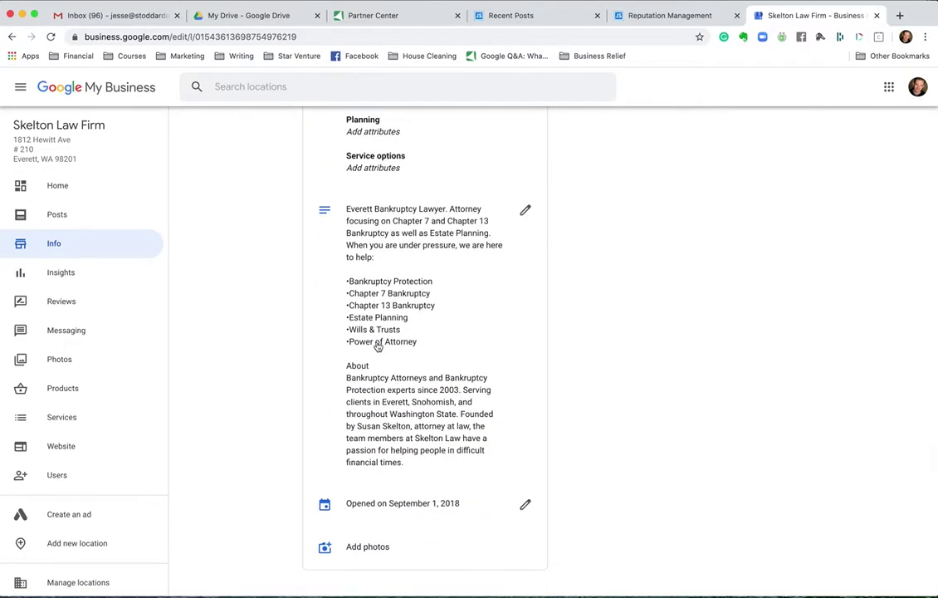
left_click(406, 21)
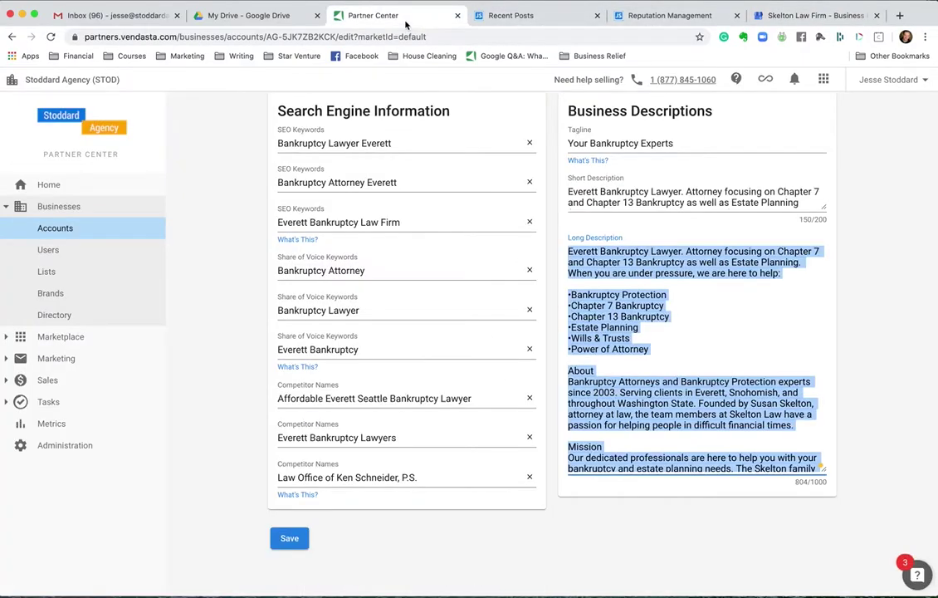
scroll(683, 359, "down", 1)
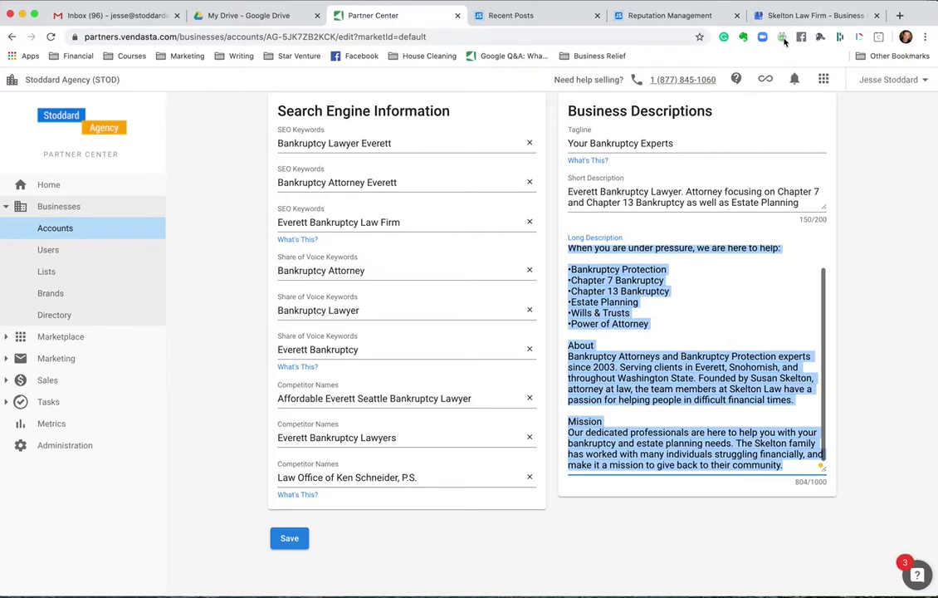
Open the business description in Google My Business to view its full text, close it without changes, and return to the listing's business name and categories
left_click(809, 16)
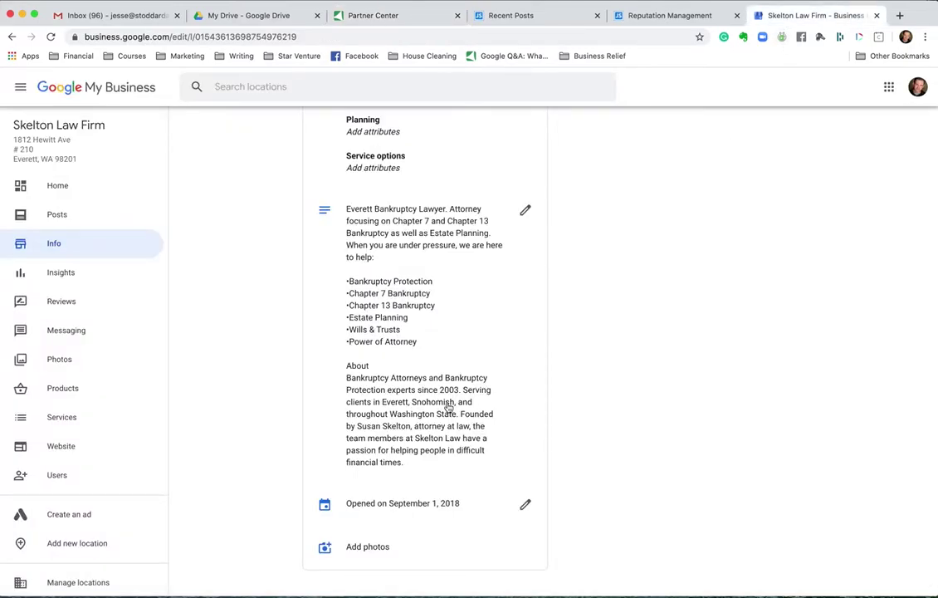
left_click(527, 213)
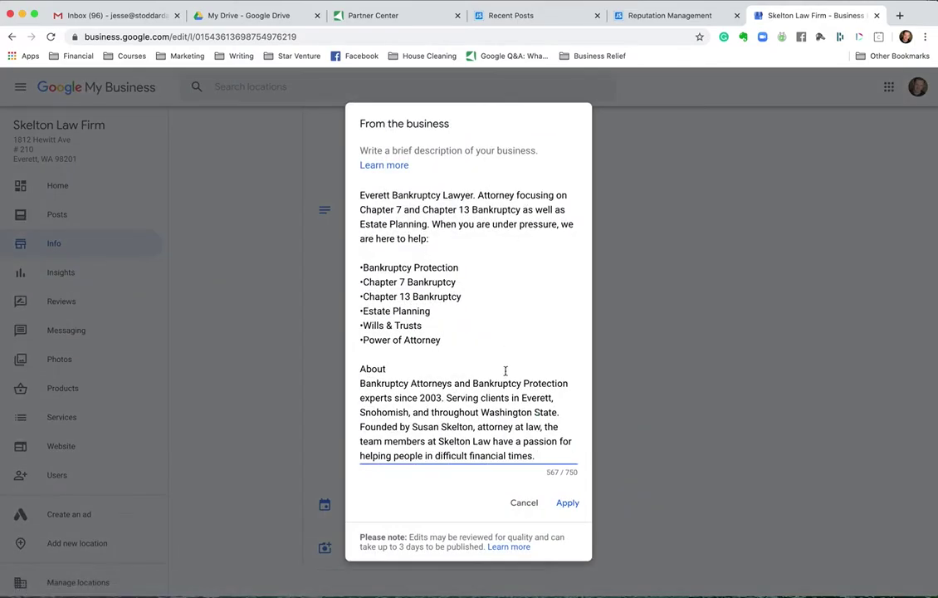
left_click(525, 503)
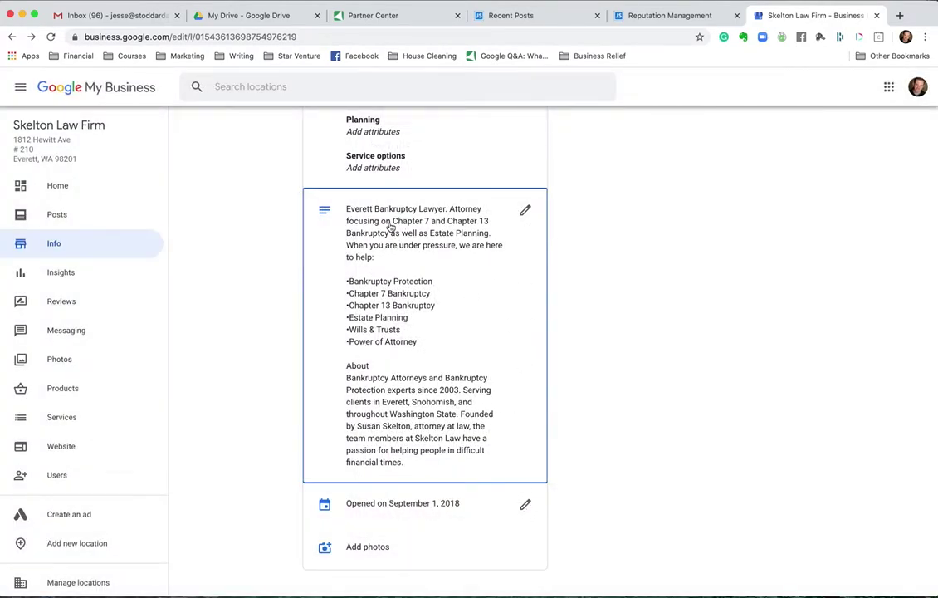
scroll(530, 395, "up", 10)
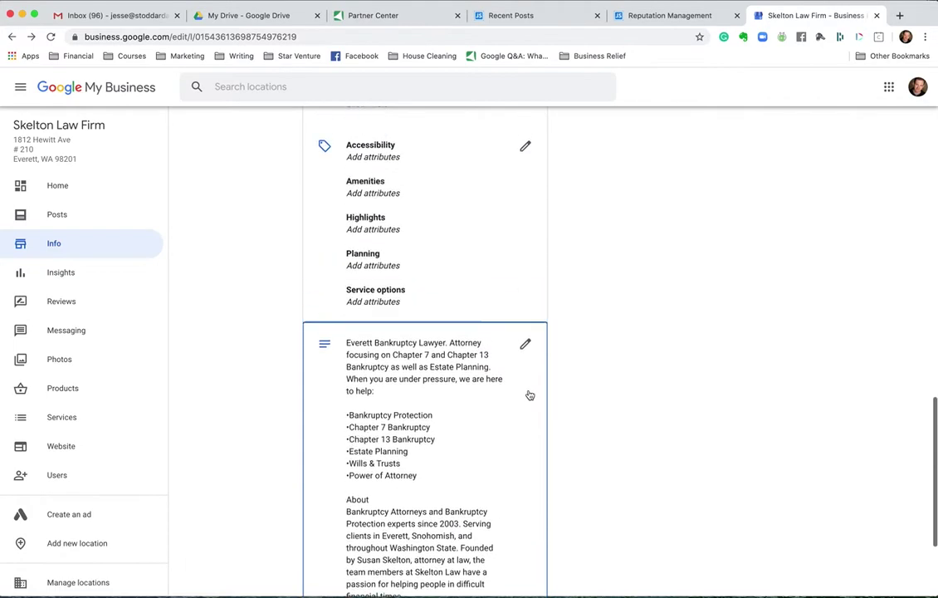
scroll(528, 394, "up", 5)
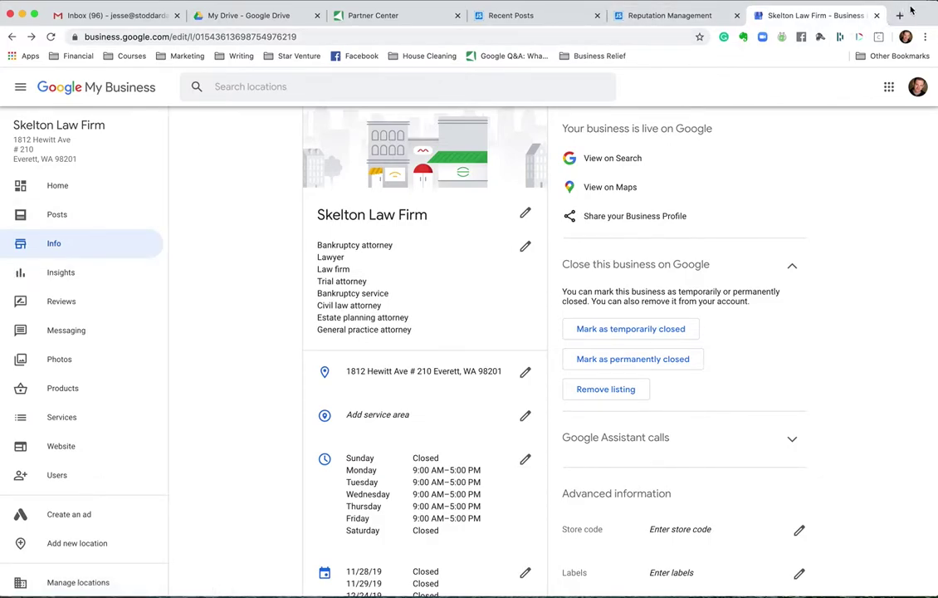
Check the "attorney seo series" checklist, and look through the Skelton Law Firm website preview down to the map and contact details
key("super+Tab")
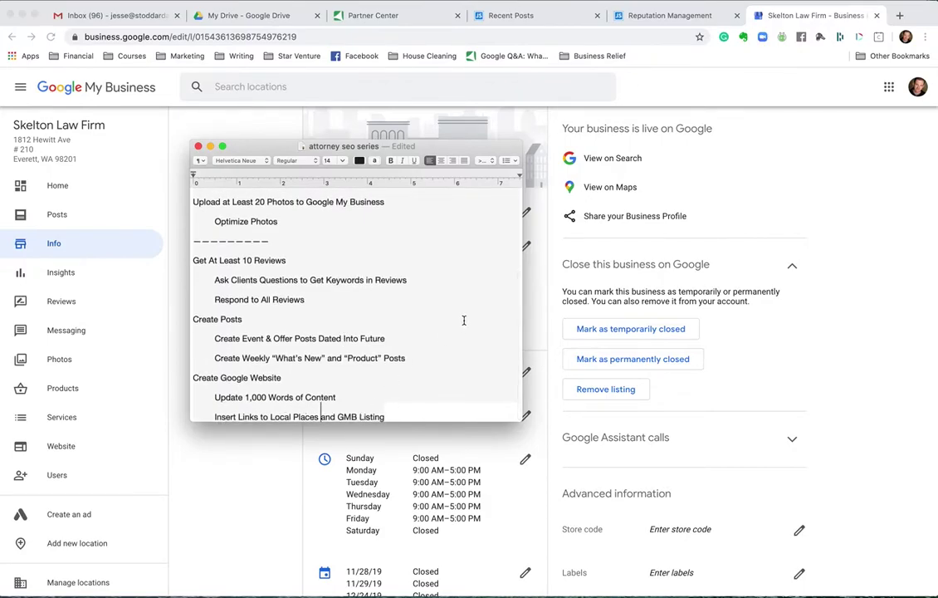
left_click(762, 159)
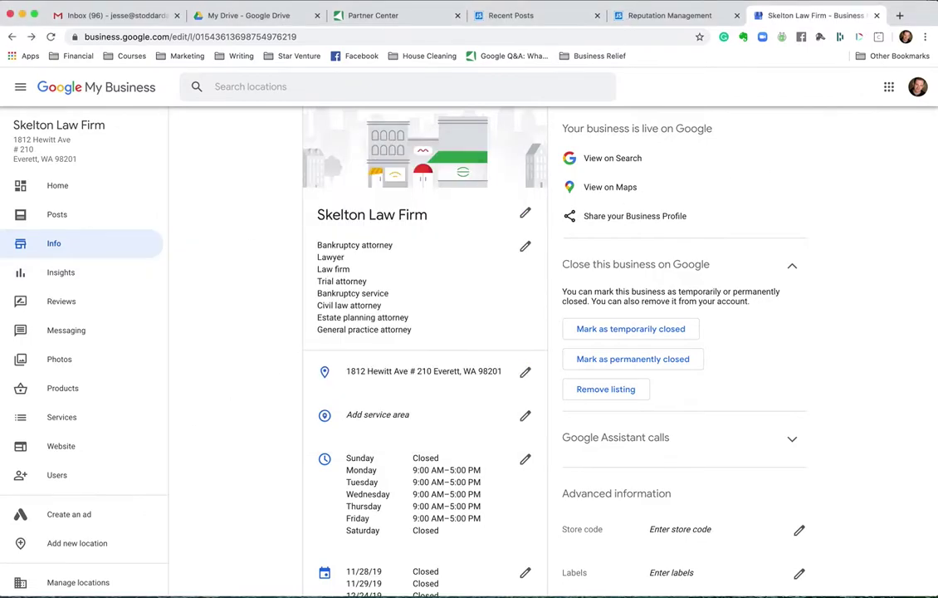
left_click(52, 449)
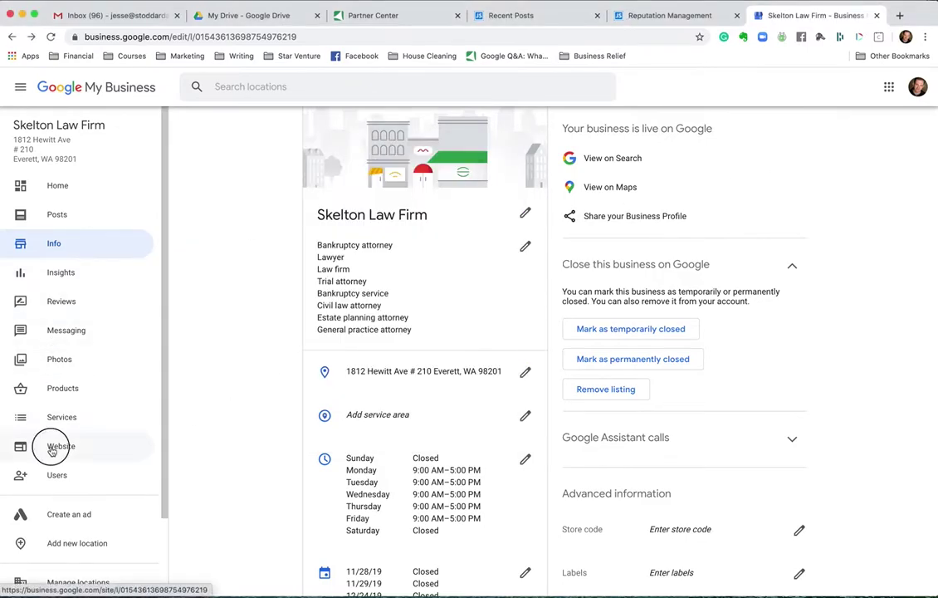
scroll(510, 375, "down", 10)
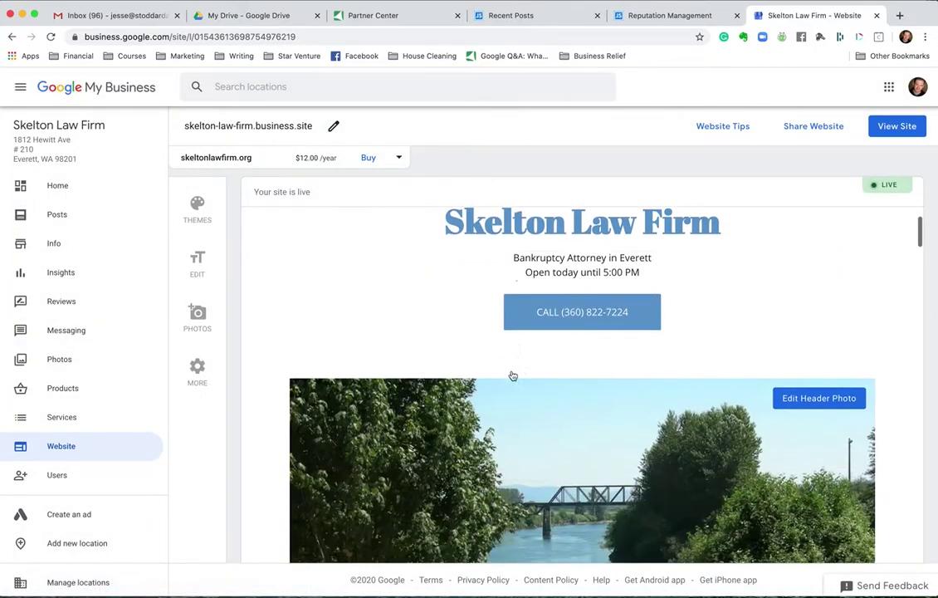
scroll(512, 375, "down", 15)
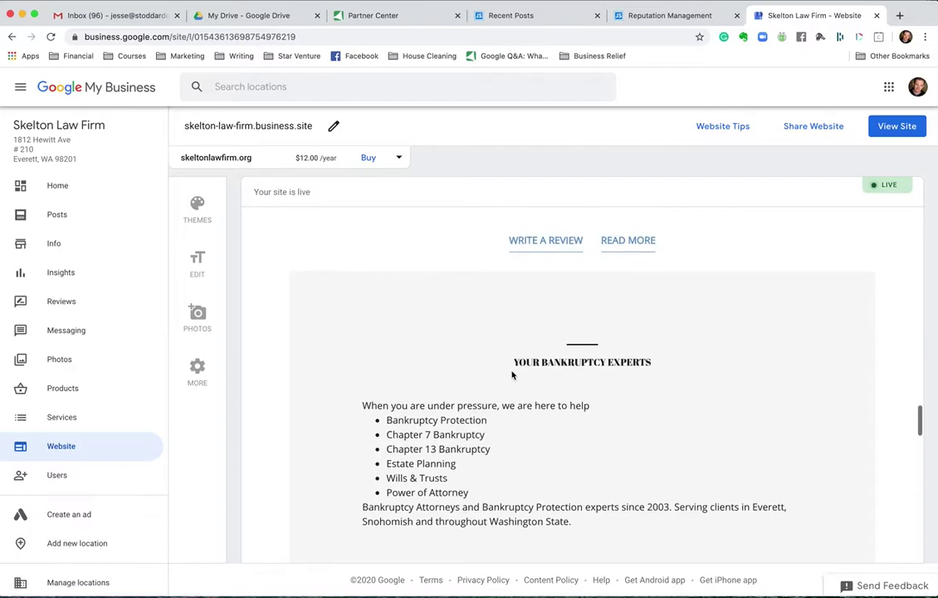
scroll(512, 374, "down", 15)
scroll(512, 375, "down", 10)
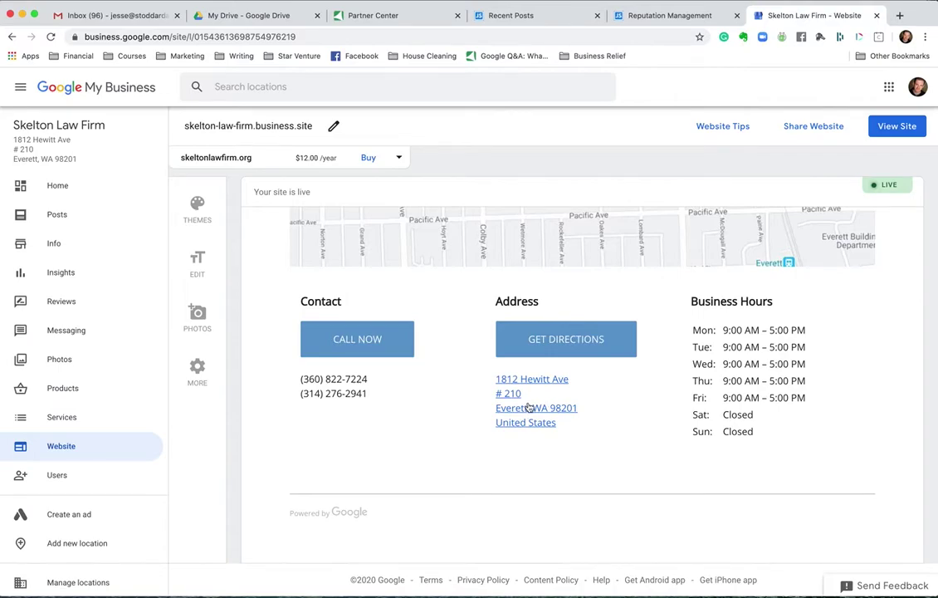
scroll(528, 407, "up", 5)
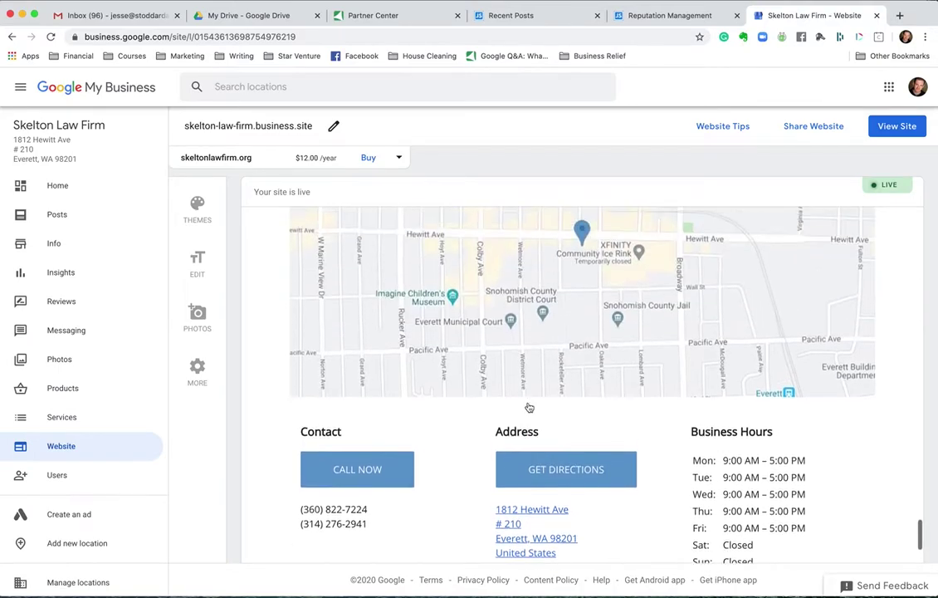
scroll(581, 382, "down", 2)
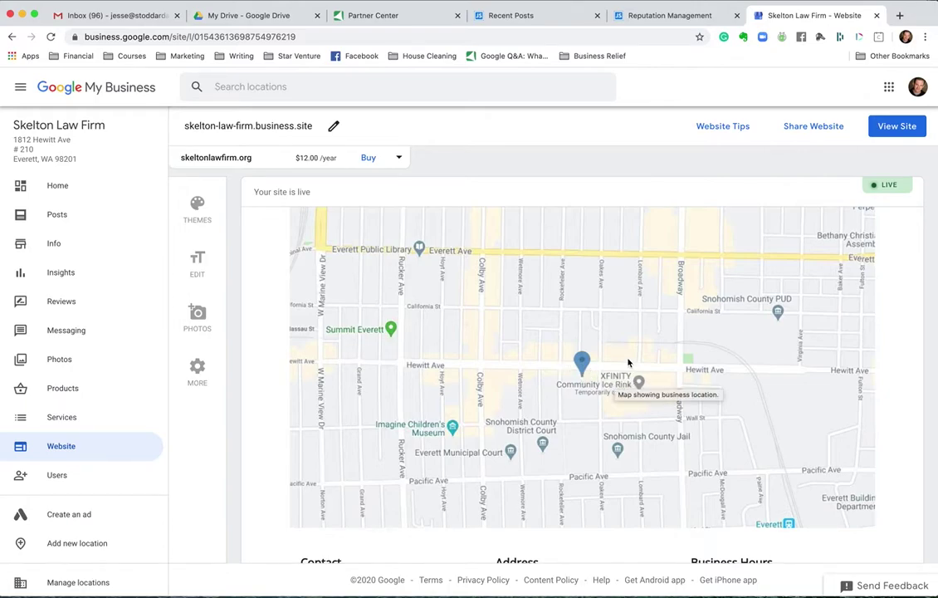
Review the website preview's posts, testimonials and "Your Bankruptcy Experts" text again, ending at the location map
scroll(560, 380, "up", 15)
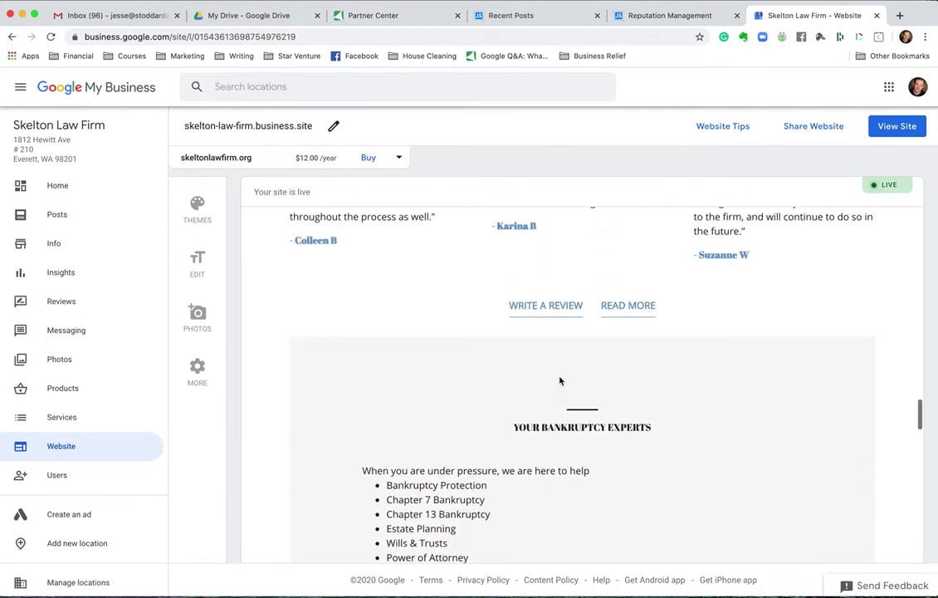
scroll(538, 469, "down", 4)
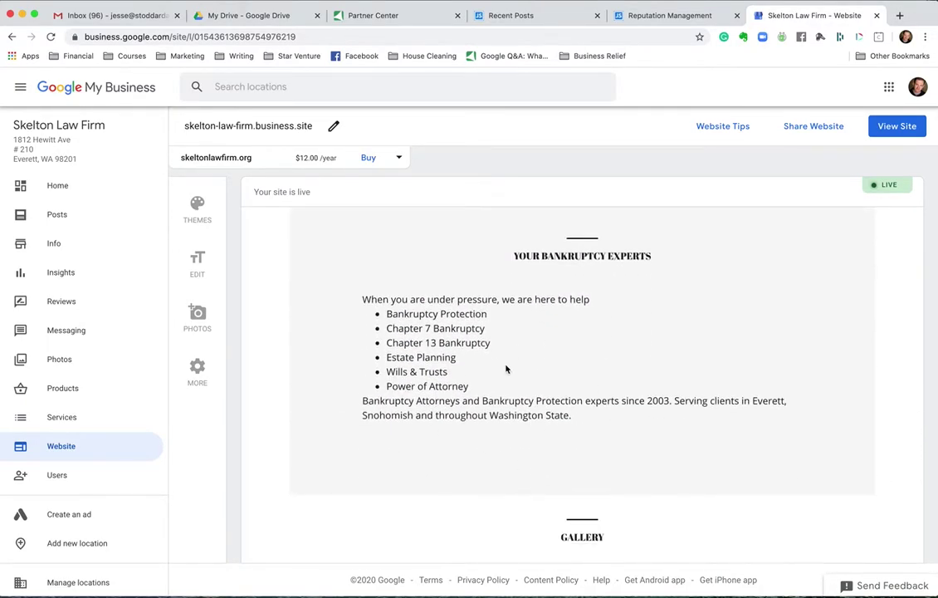
scroll(505, 365, "up", 10)
scroll(505, 366, "up", 15)
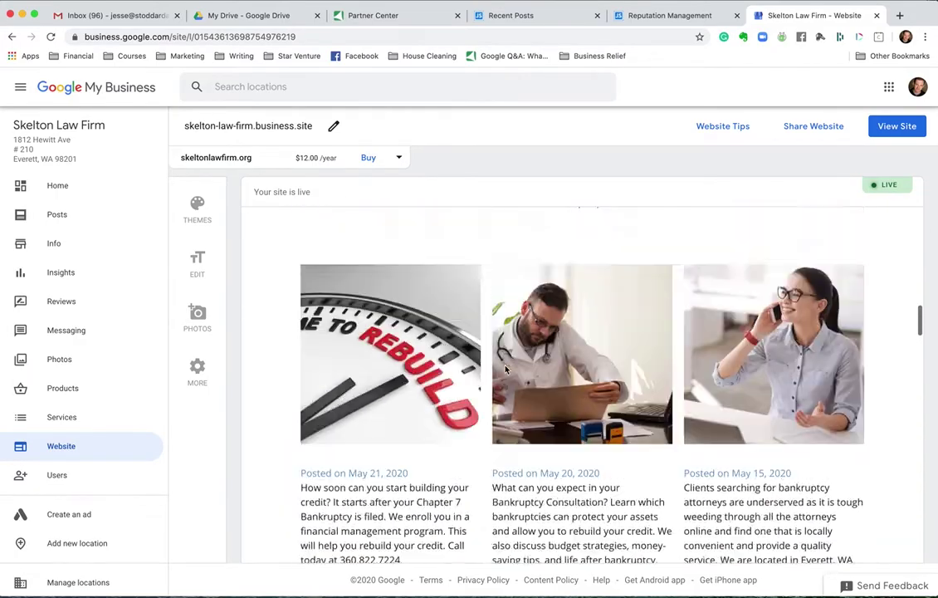
scroll(505, 369, "down", 10)
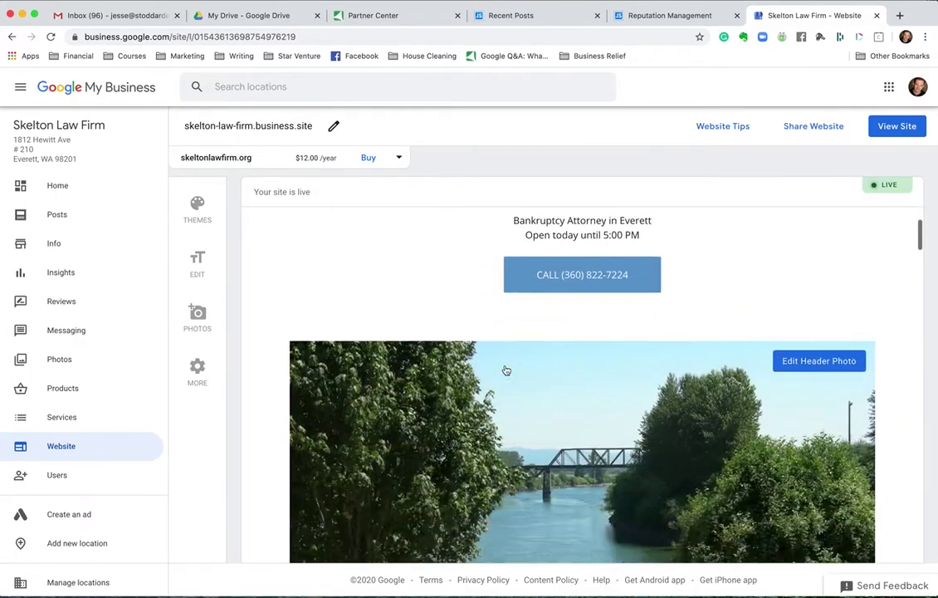
scroll(504, 369, "down", 10)
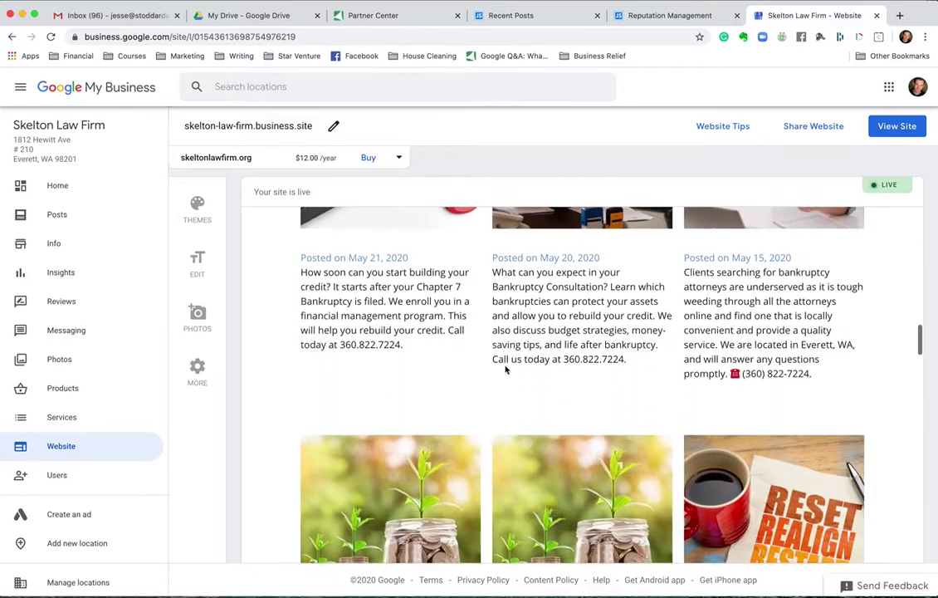
scroll(505, 365, "up", 3)
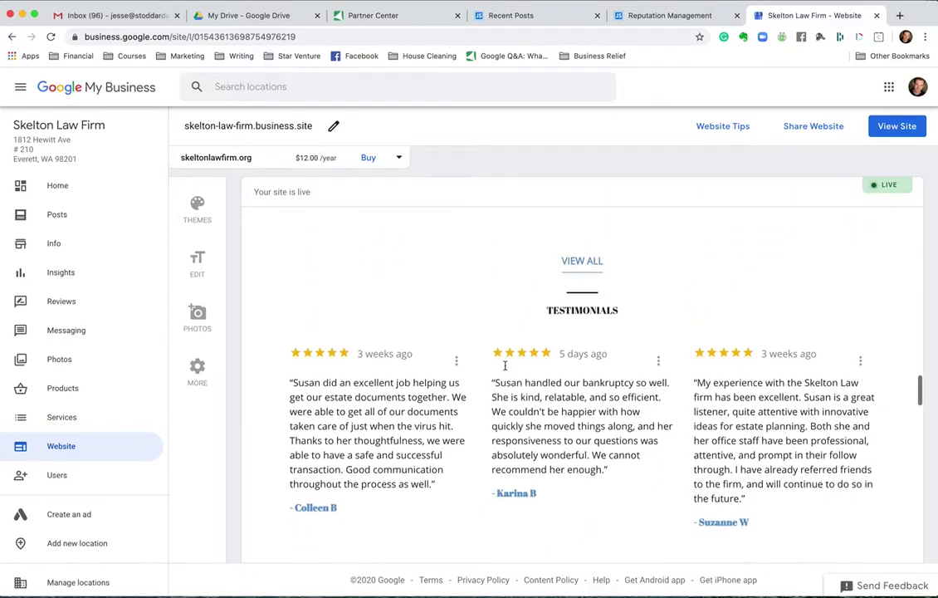
scroll(505, 367, "down", 6)
scroll(504, 369, "down", 1)
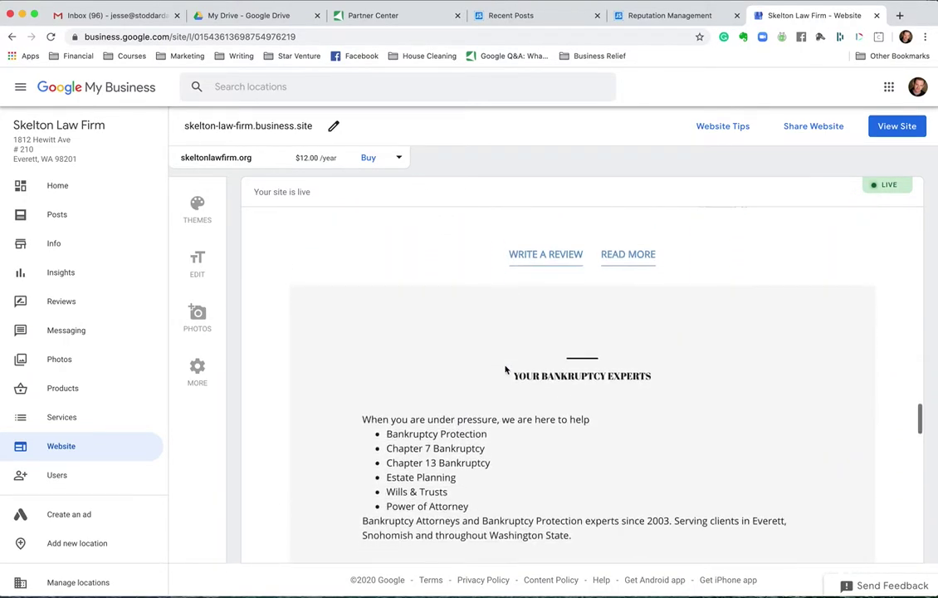
scroll(380, 429, "down", 2)
scroll(380, 429, "down", 15)
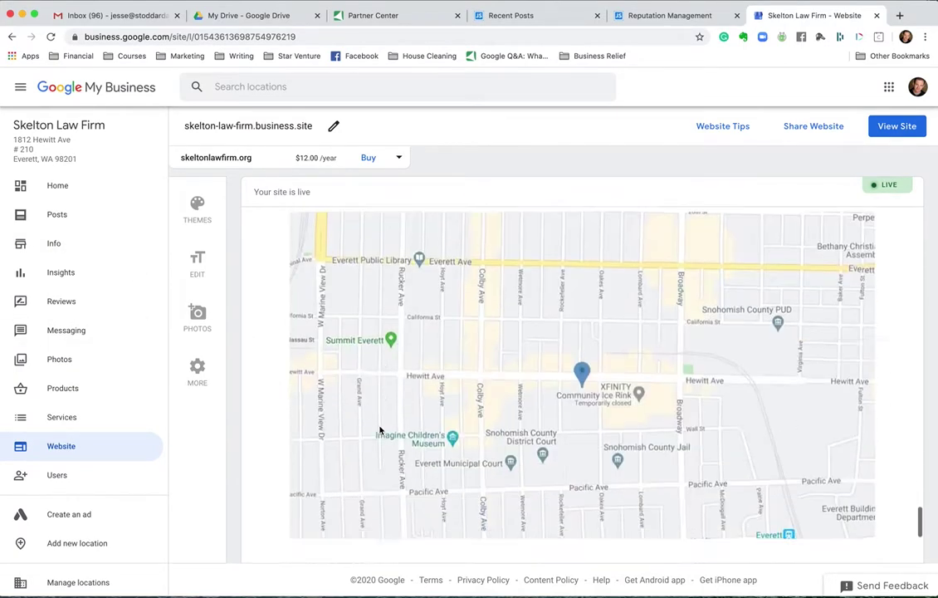
Open the listing's business description for editing and start a new closing paragraph with "One block down from"
left_click(26, 242)
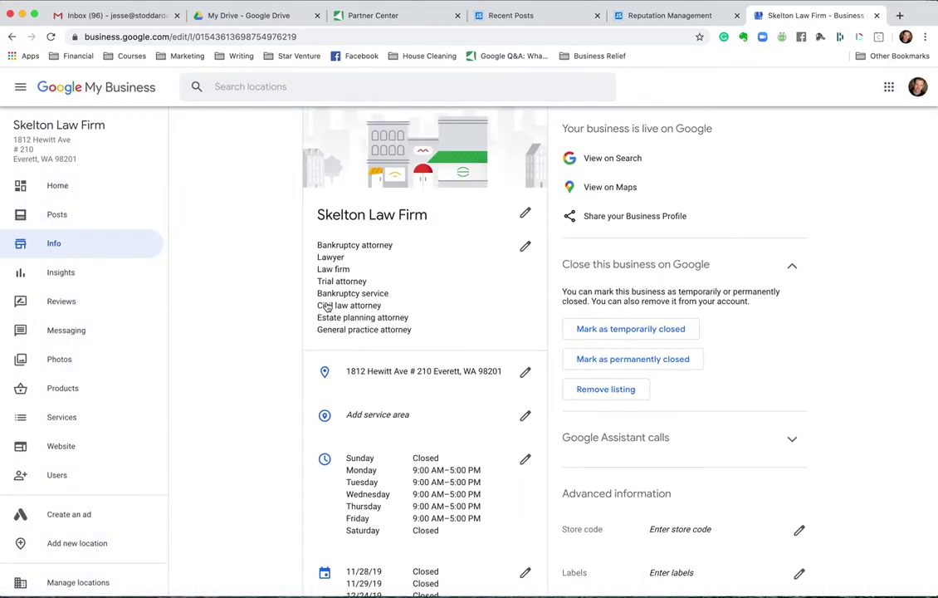
scroll(400, 422, "down", 10)
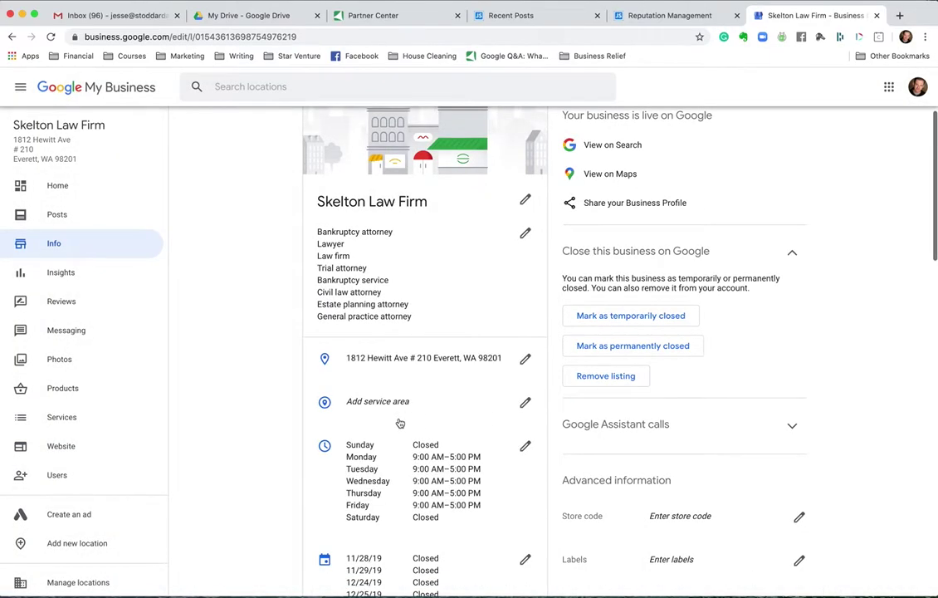
scroll(400, 422, "down", 5)
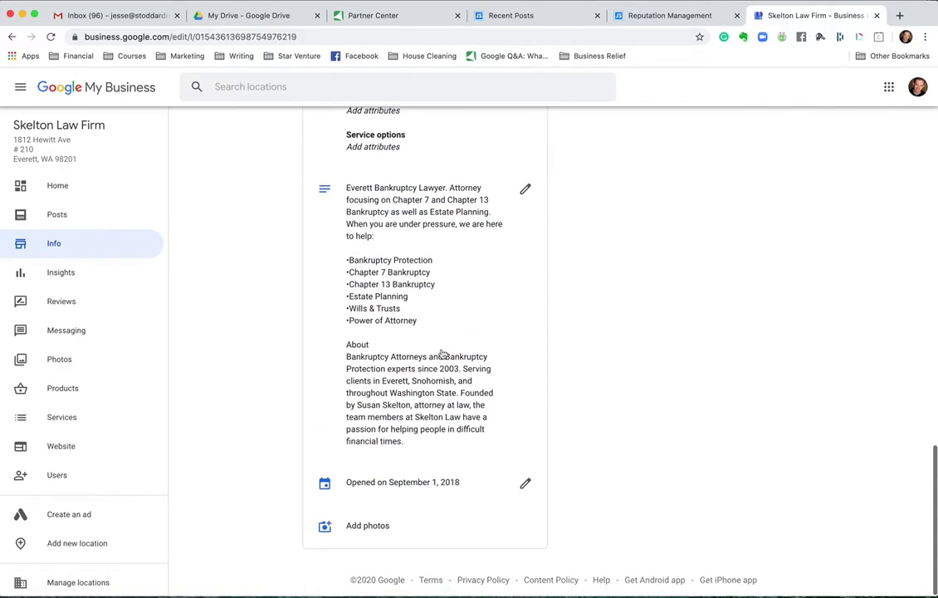
left_click(525, 187)
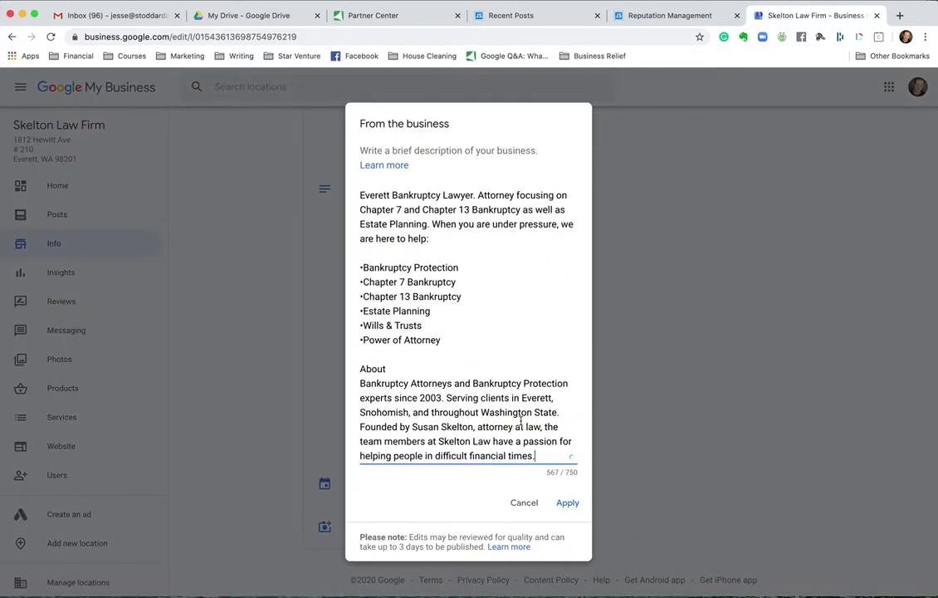
key("Return")
key("Return")
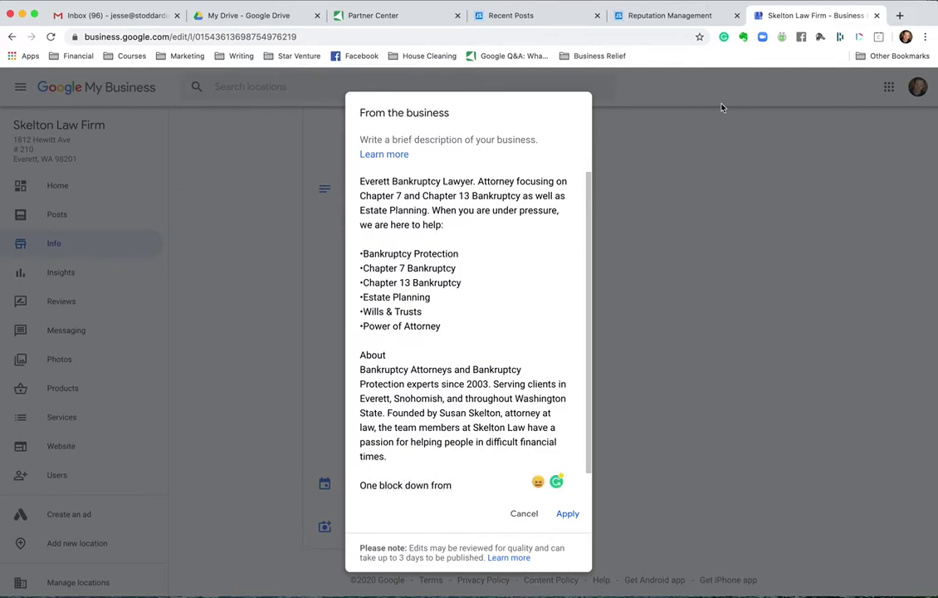
Open Google Maps in a new tab and find Skelton Law Firm on Hewitt Avenue, Everett, WA
left_click(899, 16)
type("map")
key("Return")
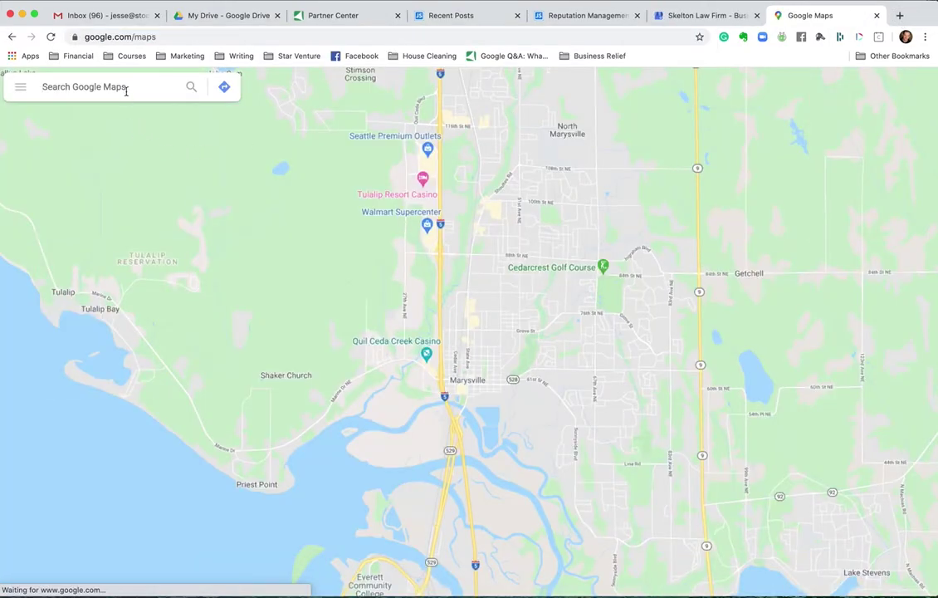
left_click(126, 87)
type("skeltonl")
key("BackSpace")
type("law")
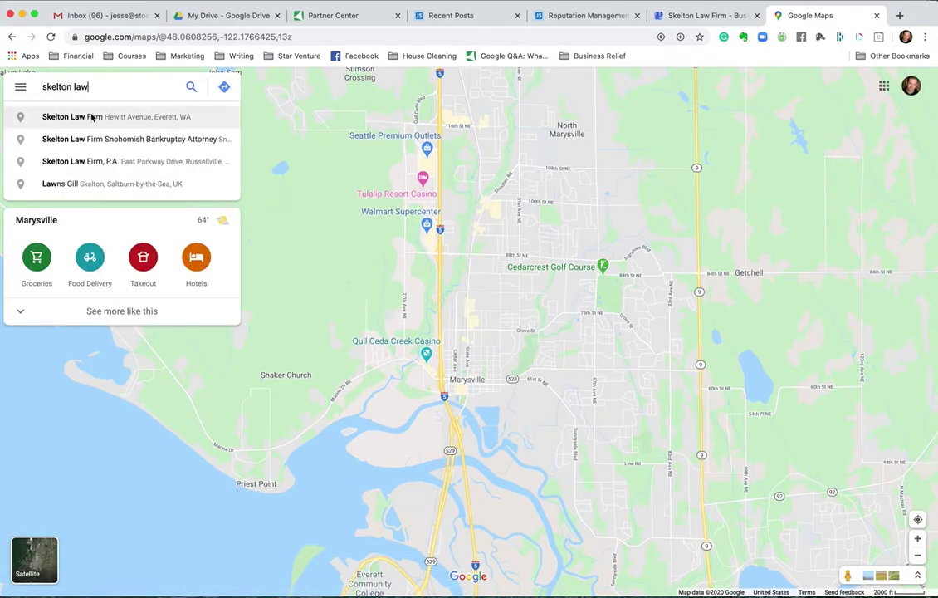
left_click(91, 116)
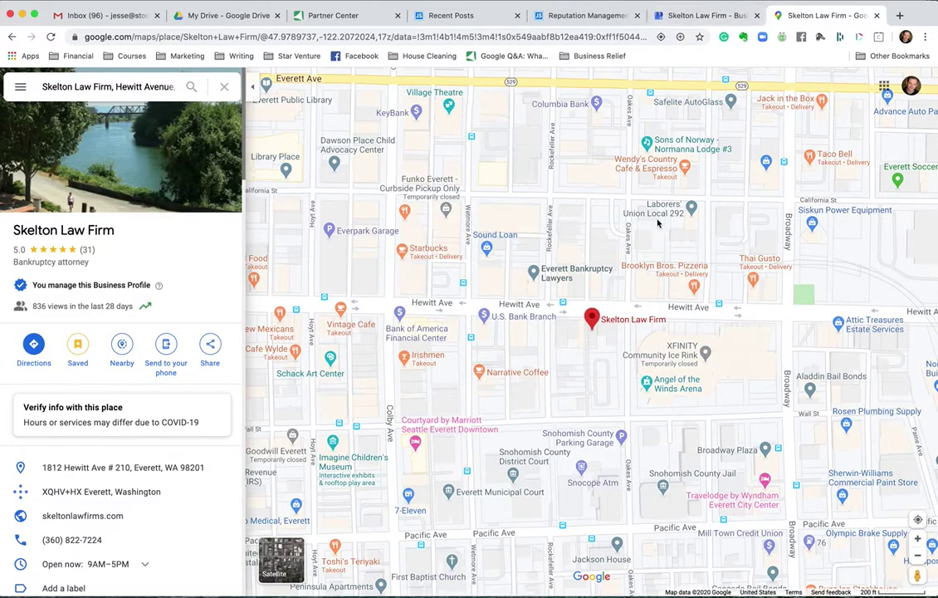
Open the map listing of the XFINITY Community Ice Rink near Skelton Law Firm
double_click(702, 348)
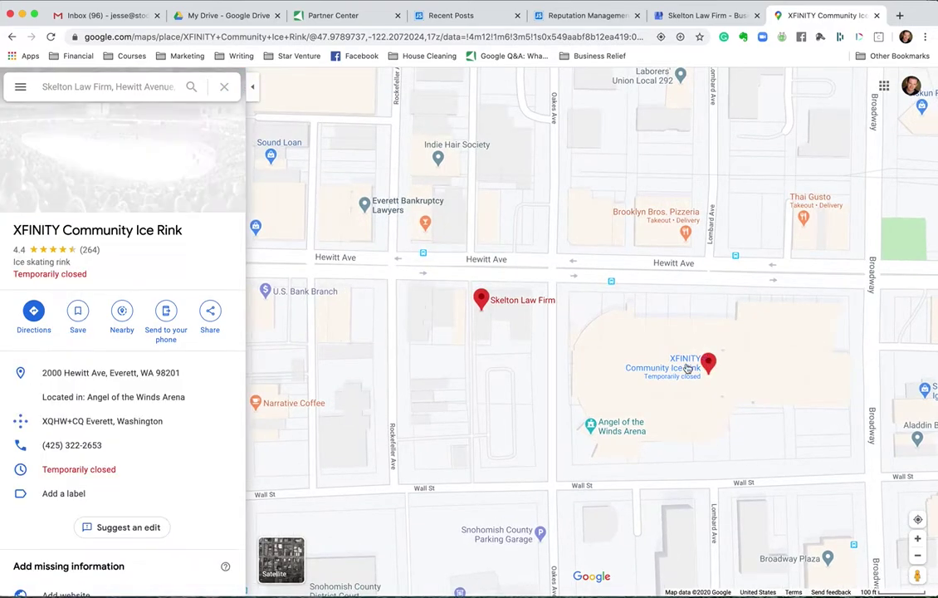
left_click(686, 370)
left_click(733, 364)
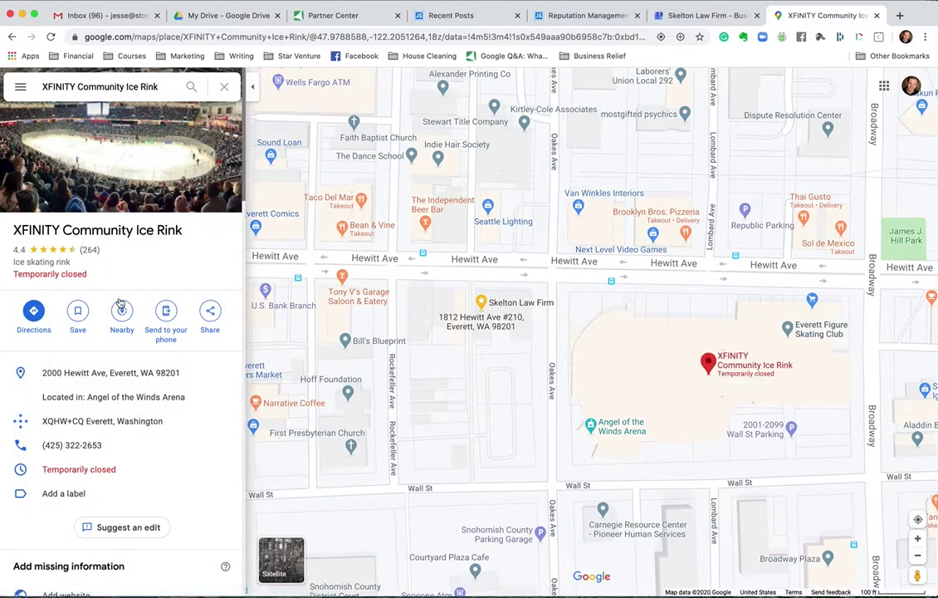
Copy the share link of the XFINITY Community Ice Rink map listing
left_click(210, 313)
left_click(562, 353)
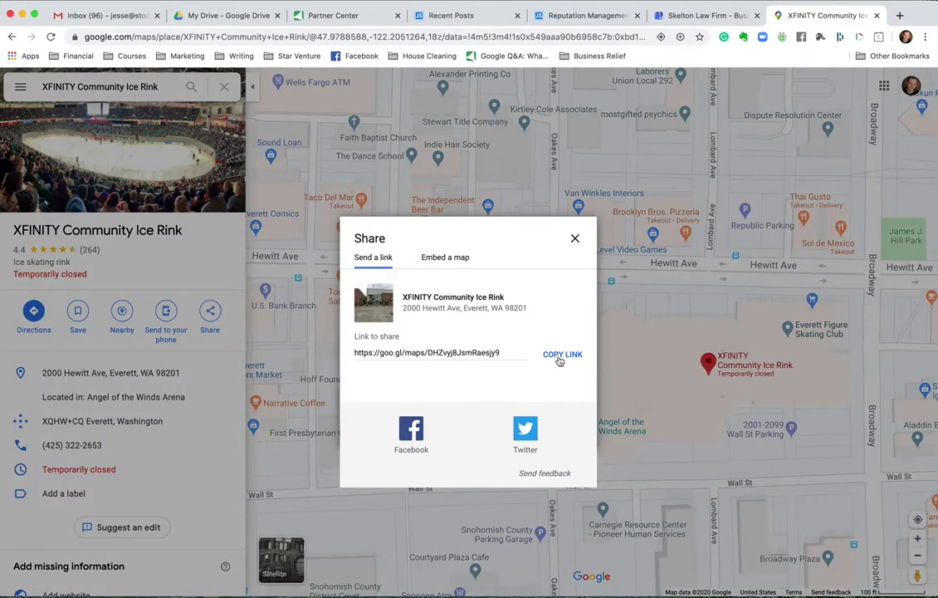
left_click(574, 238)
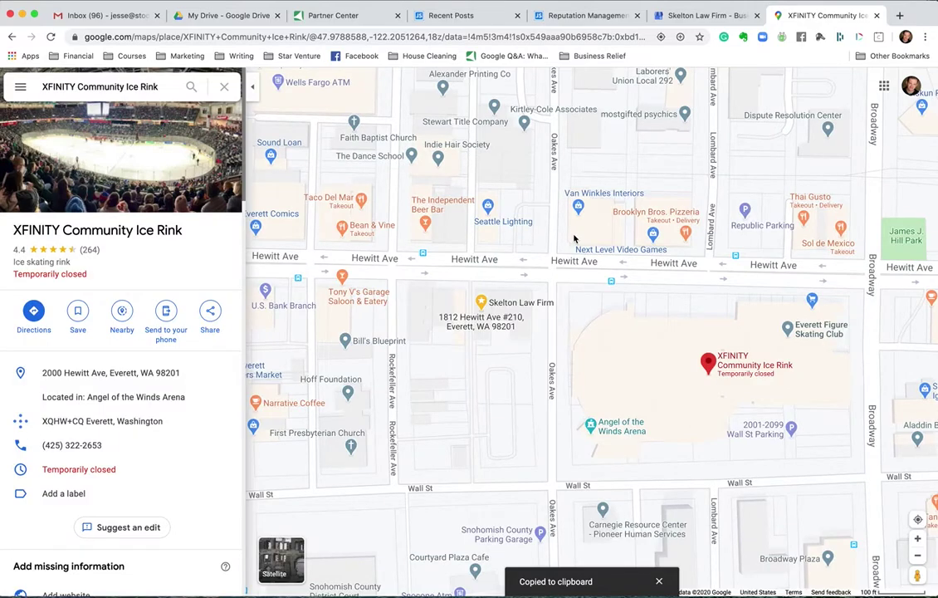
Return to the business description and complete its closing line with "XFINITY Community Ice Rink"
left_click(696, 17)
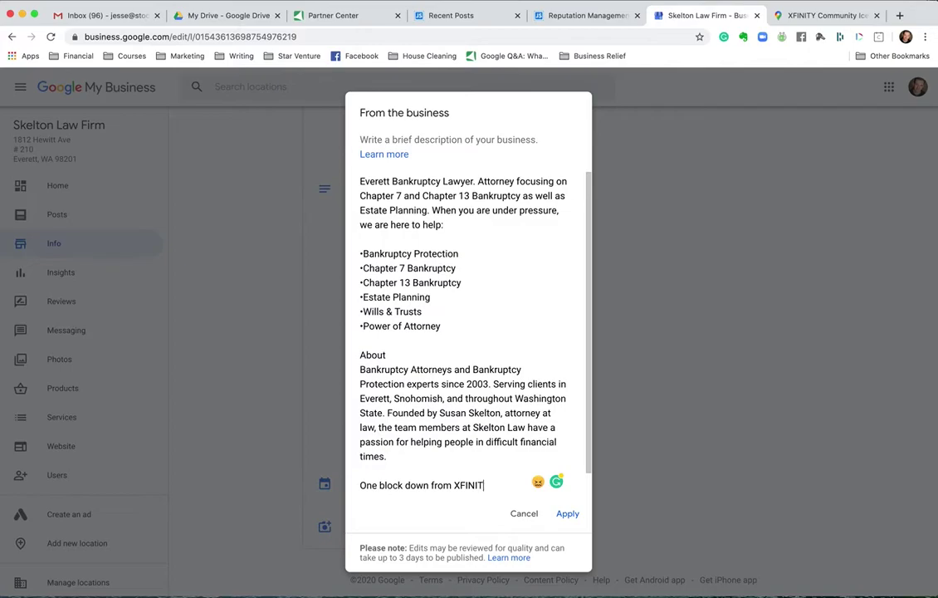
type("UNIT")
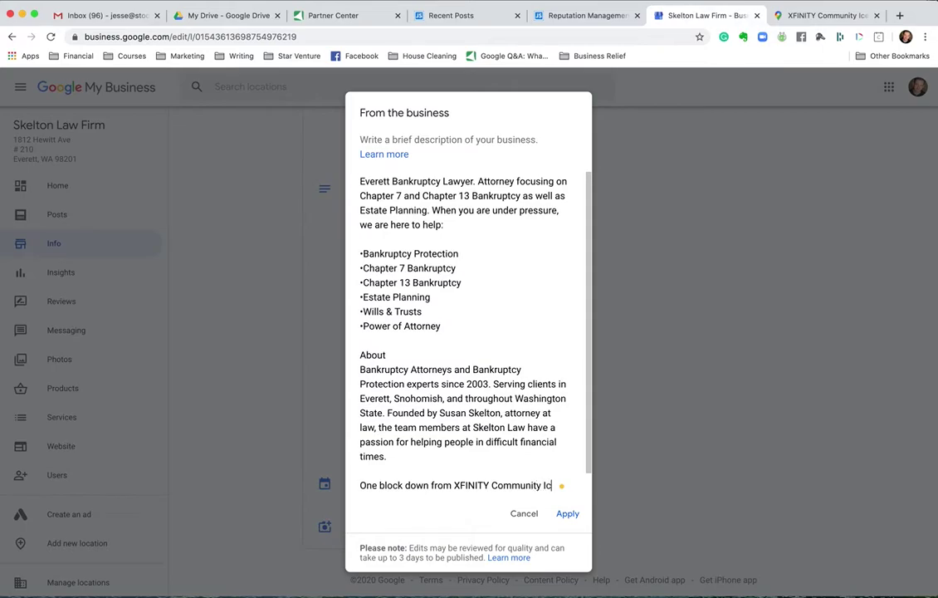
type(" Rink")
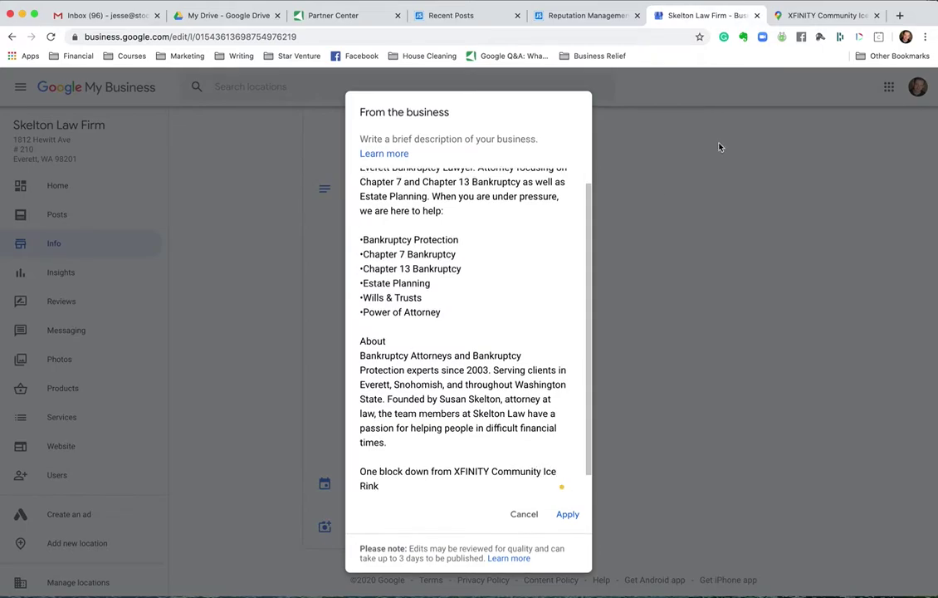
Try to add a colon and the copied map link after "XFINITY Community Ice Rink" and apply the description
left_click(797, 14)
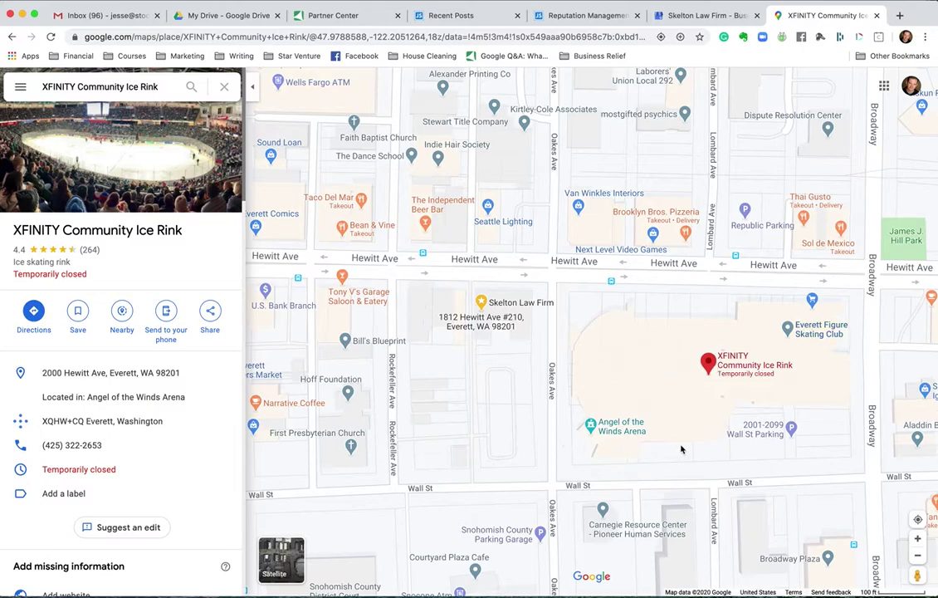
mouse_move(727, 371)
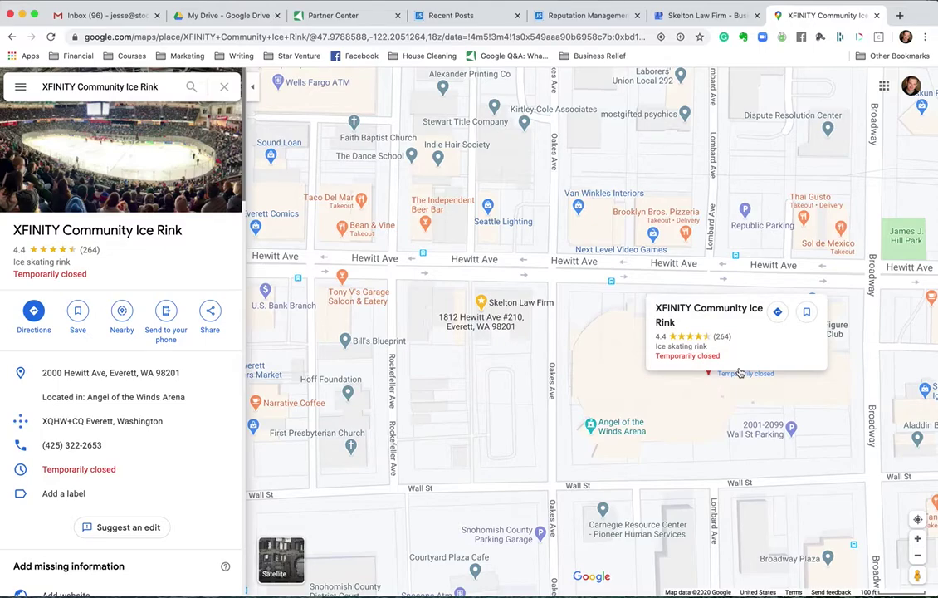
left_click(710, 14)
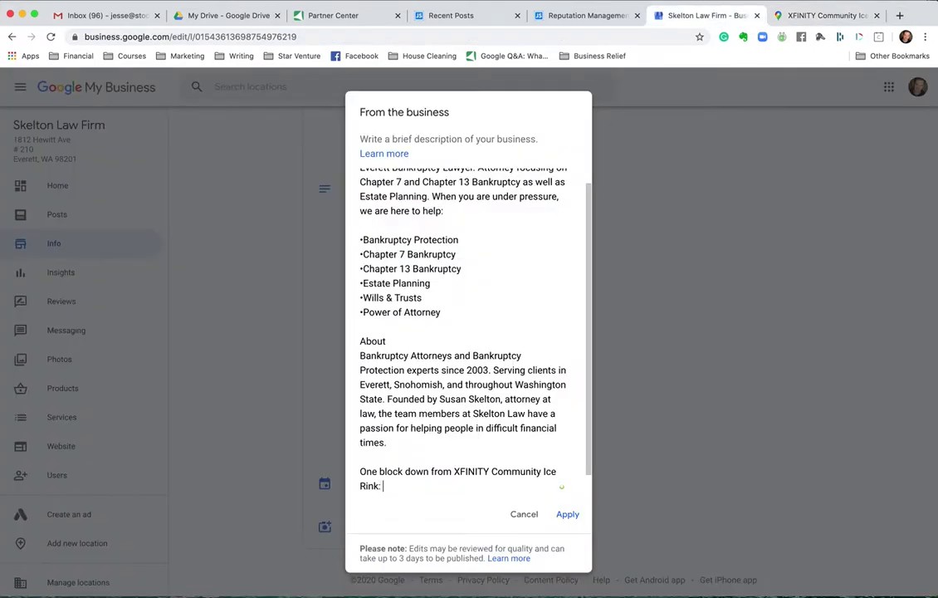
key("super+v")
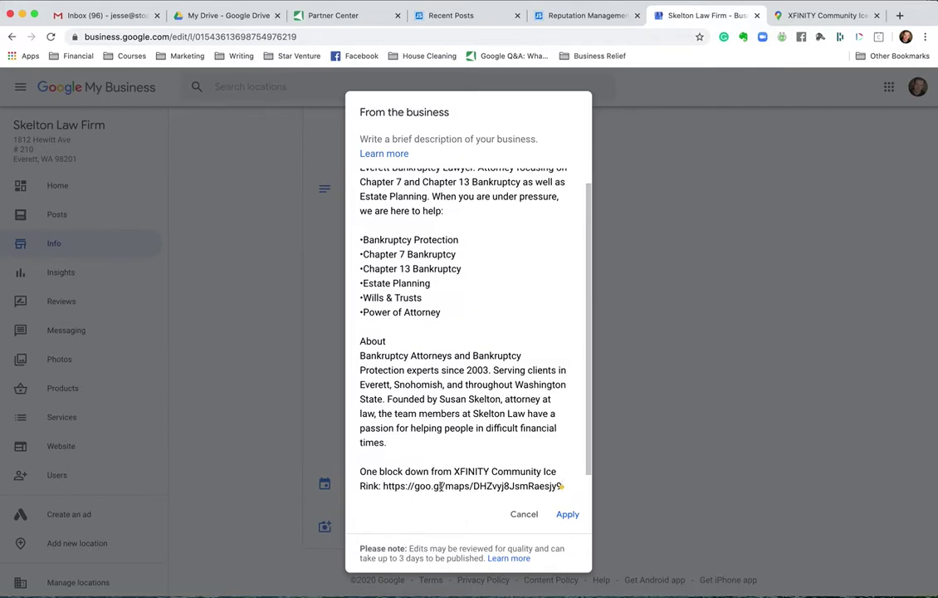
left_click(565, 516)
left_click(567, 514)
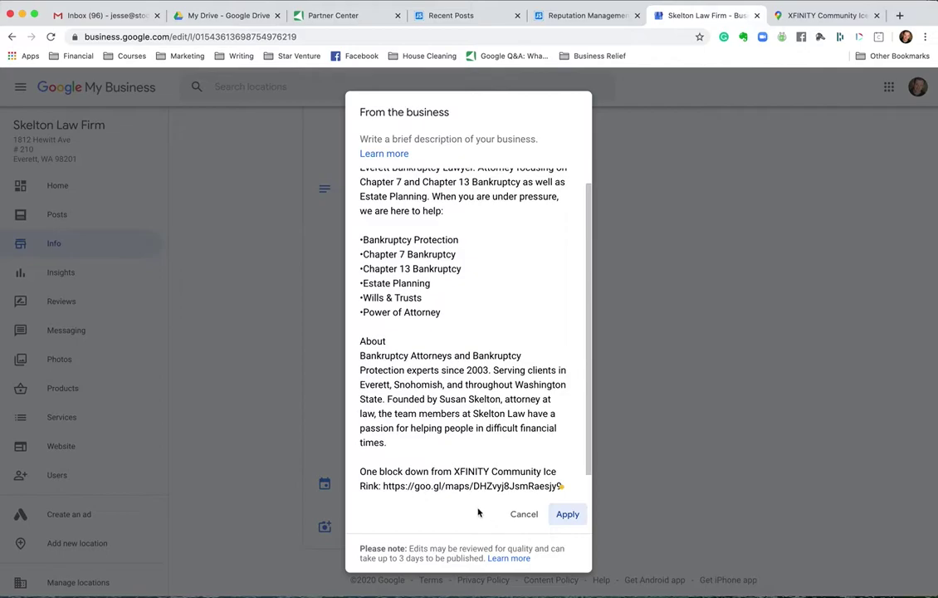
left_click(213, 514)
mouse_move(512, 493)
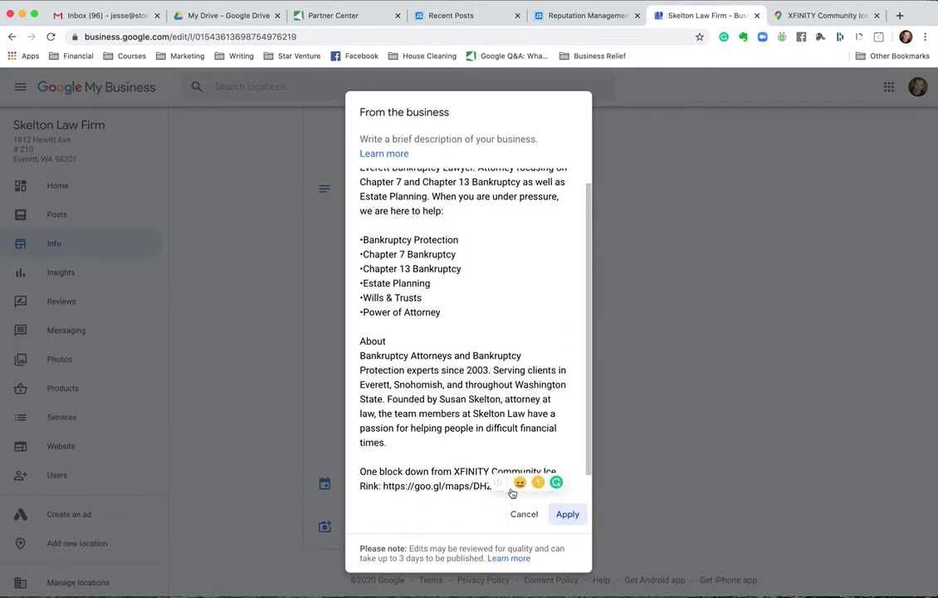
left_click(564, 448)
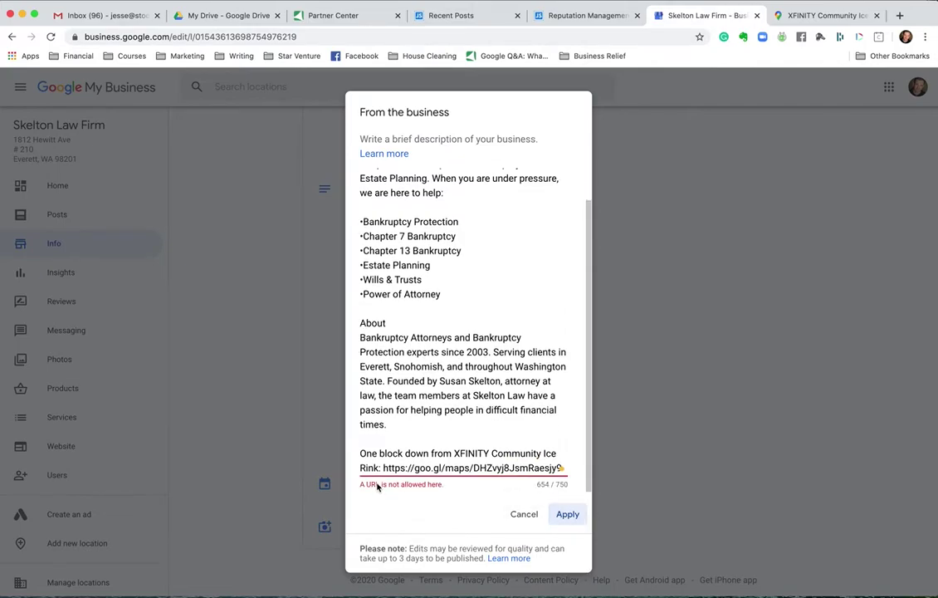
Remove the map link from the description, end the landmark sentence with a period and apply the change
left_click_drag(381, 468, 569, 466)
key("super+ctrl+d")
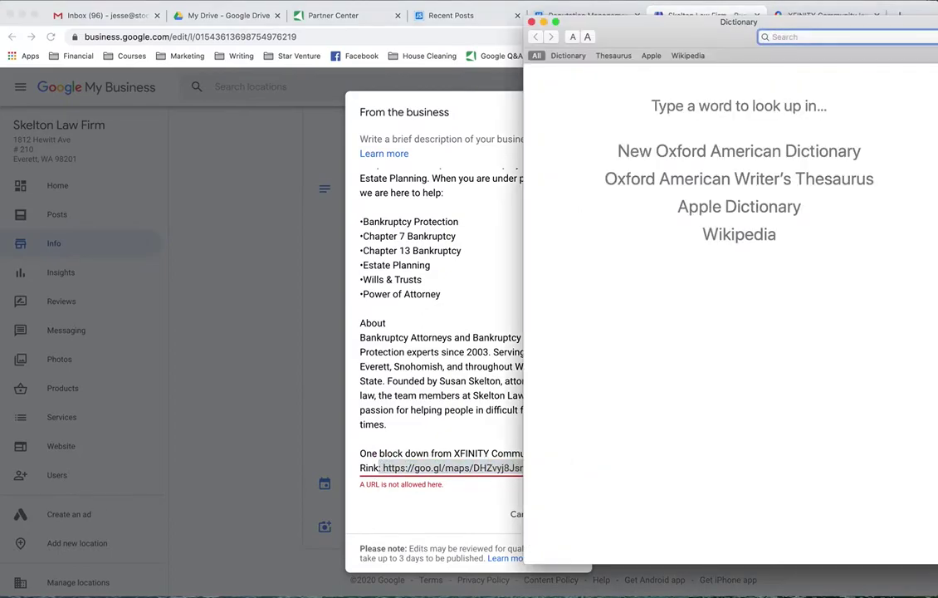
key("super+w")
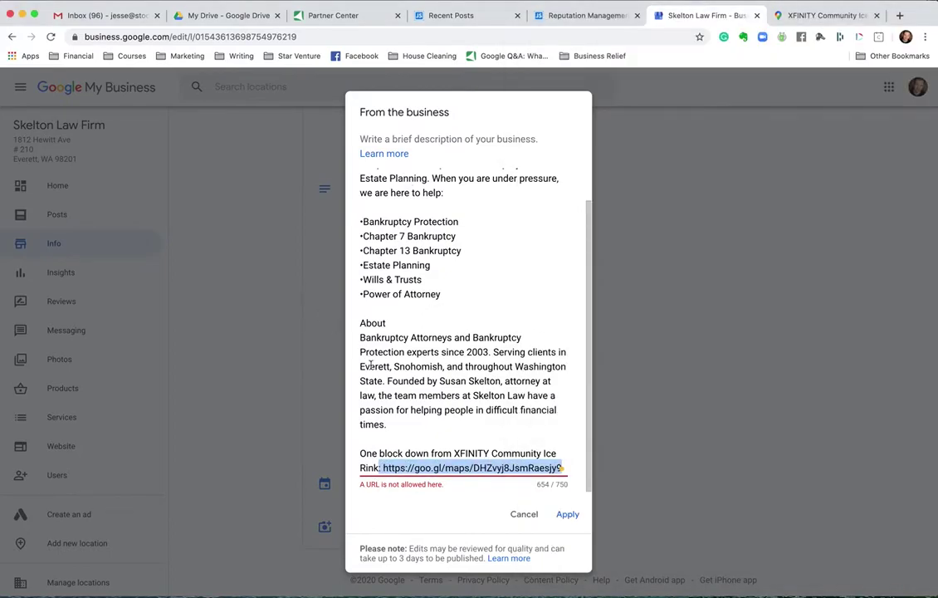
key("BackSpace")
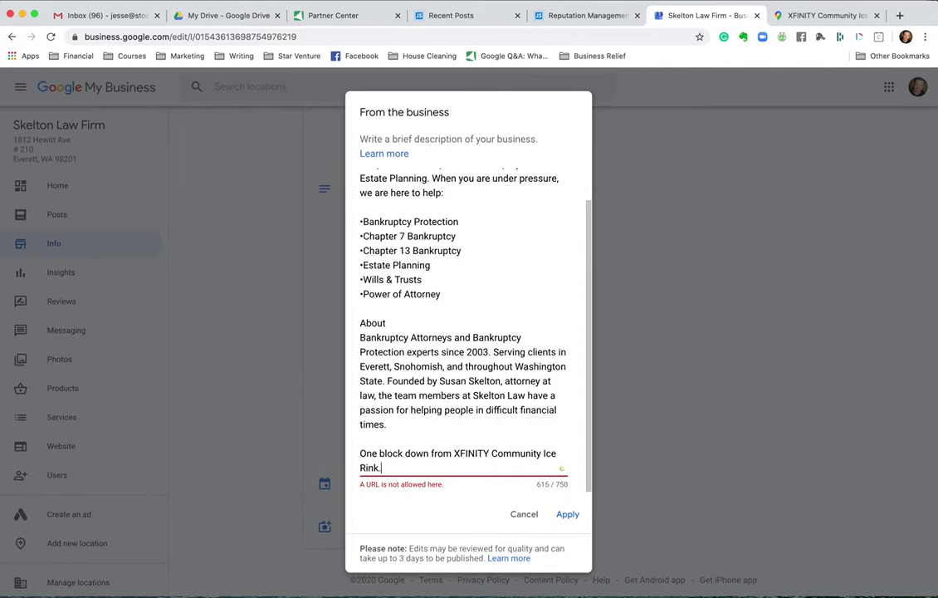
left_click(568, 514)
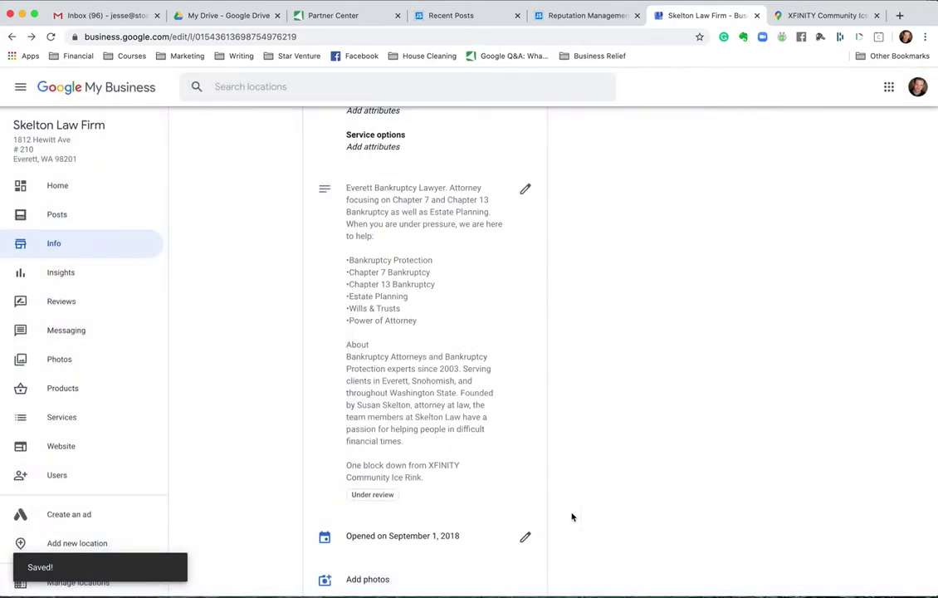
Look over the listing's info page and search Google for "law firm near me" in the map's browser tab
scroll(407, 470, "down", 3)
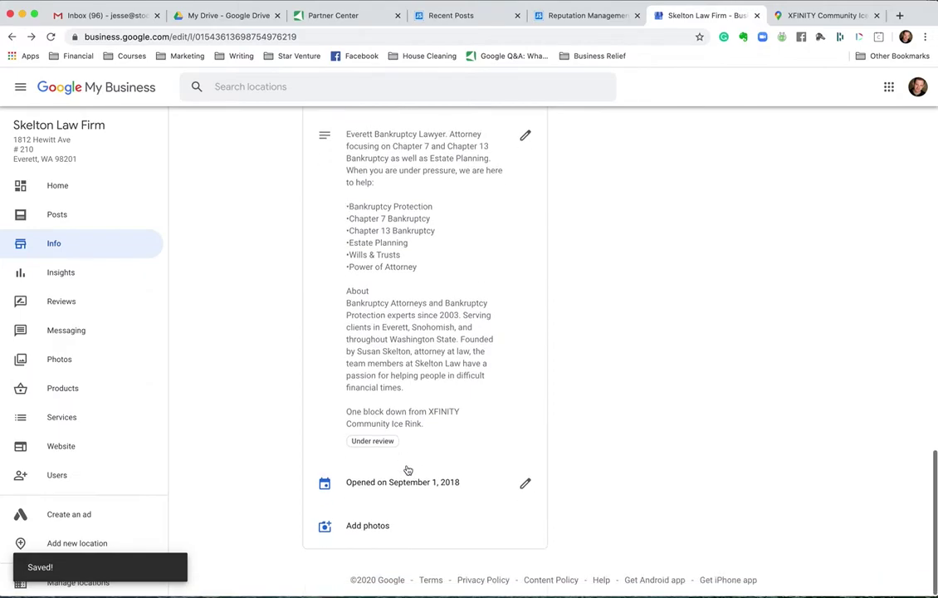
scroll(407, 470, "up", 10)
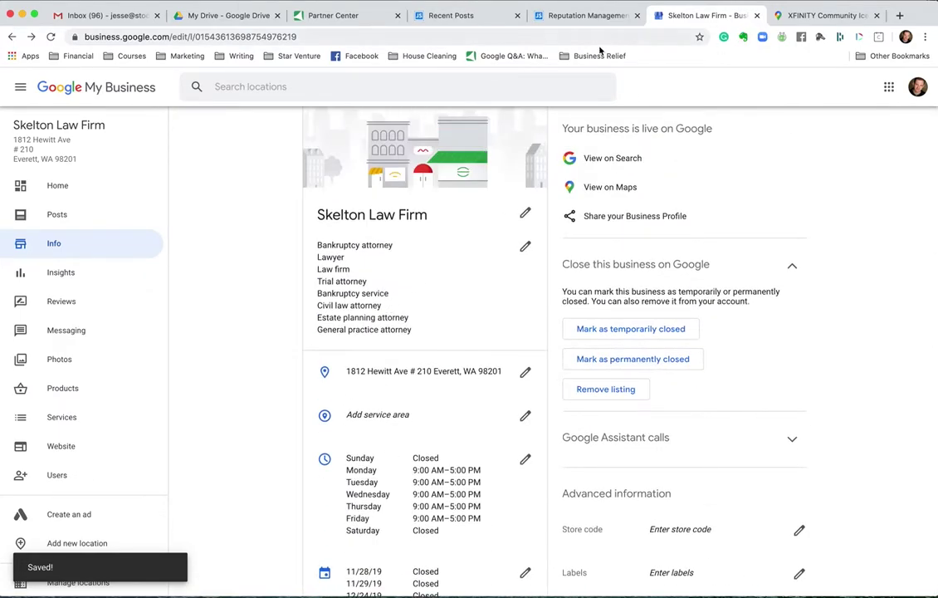
left_click(825, 14)
left_click(375, 35)
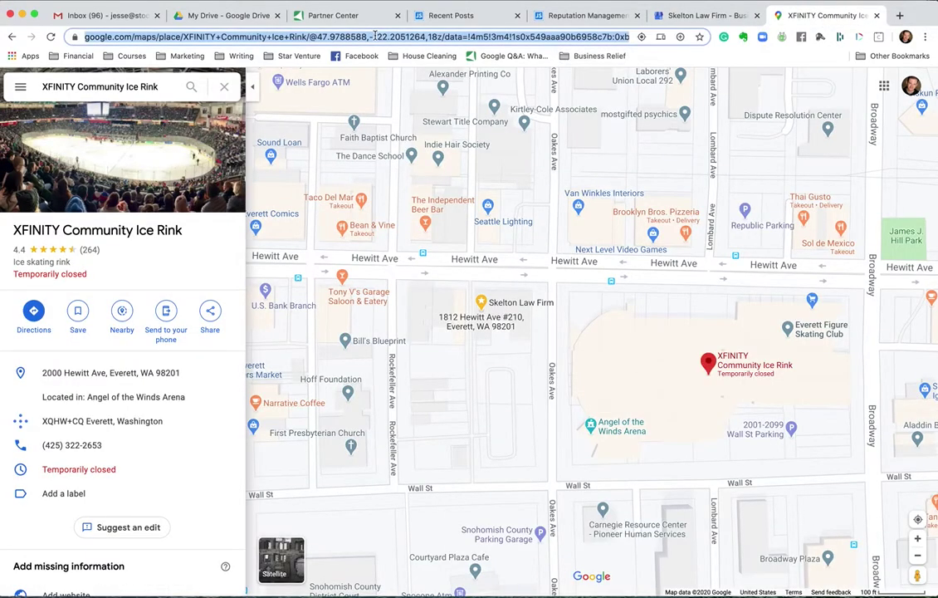
type("law firm near")
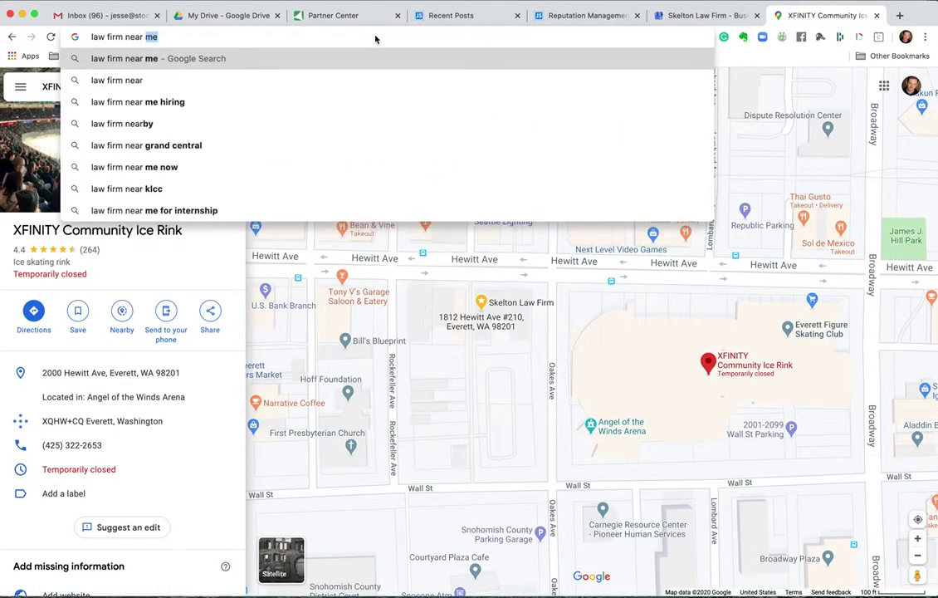
key("Return")
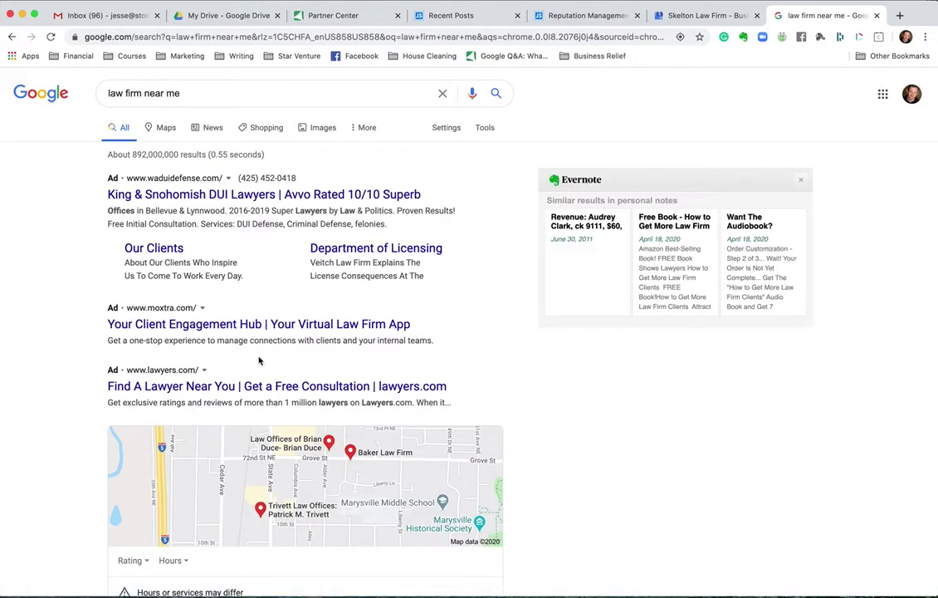
Dismiss the Evernote results box and examine the ads and local map listings for "law firm near me"
scroll(201, 297, "down", 3)
scroll(540, 188, "up", 3)
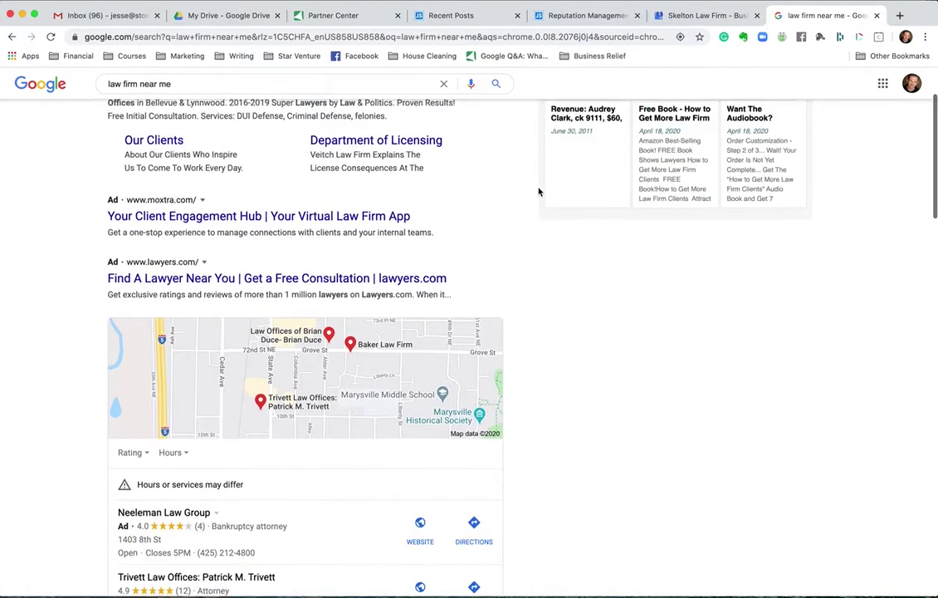
left_click(802, 181)
left_click(705, 185)
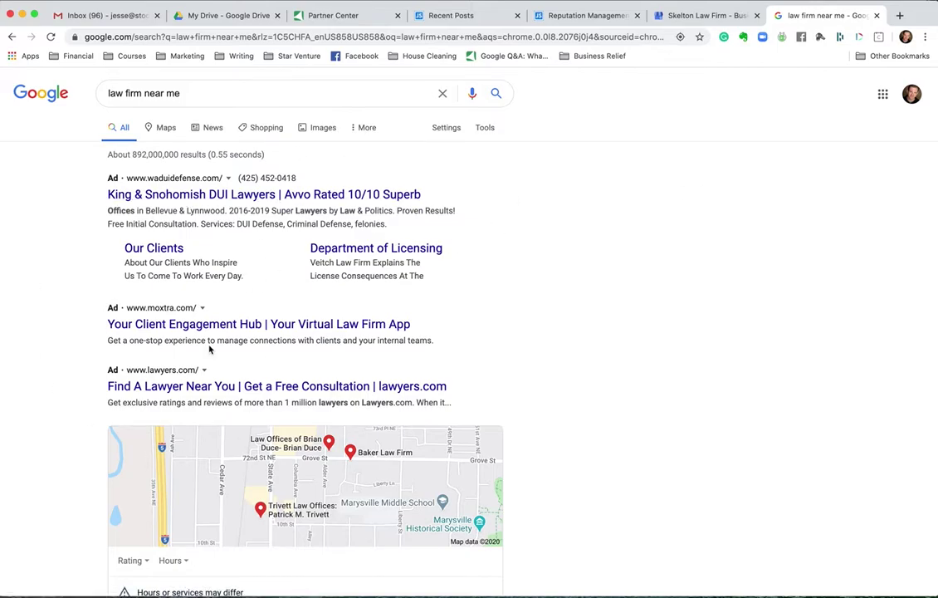
scroll(210, 350, "down", 5)
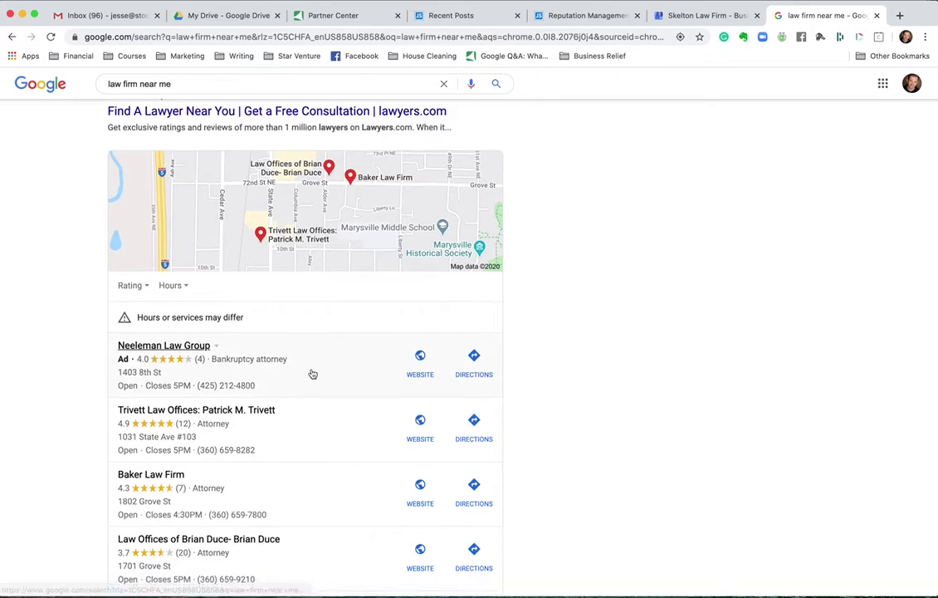
scroll(312, 373, "down", 2)
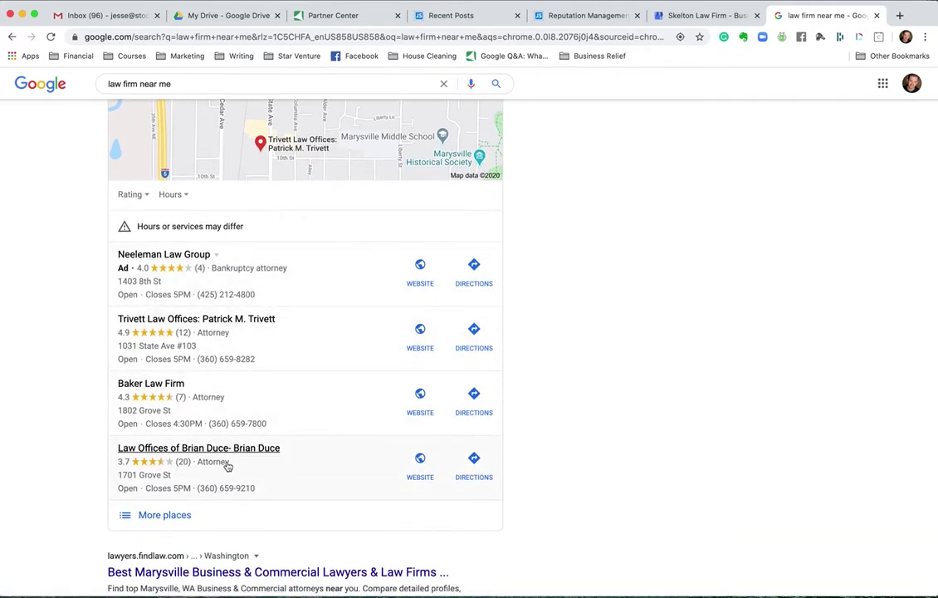
scroll(225, 337, "up", 1)
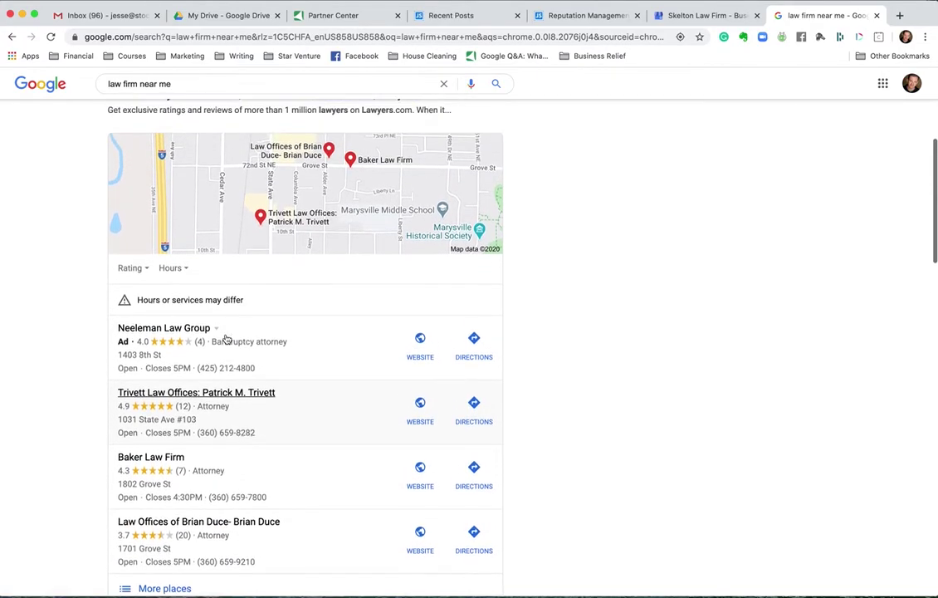
scroll(226, 337, "up", 4)
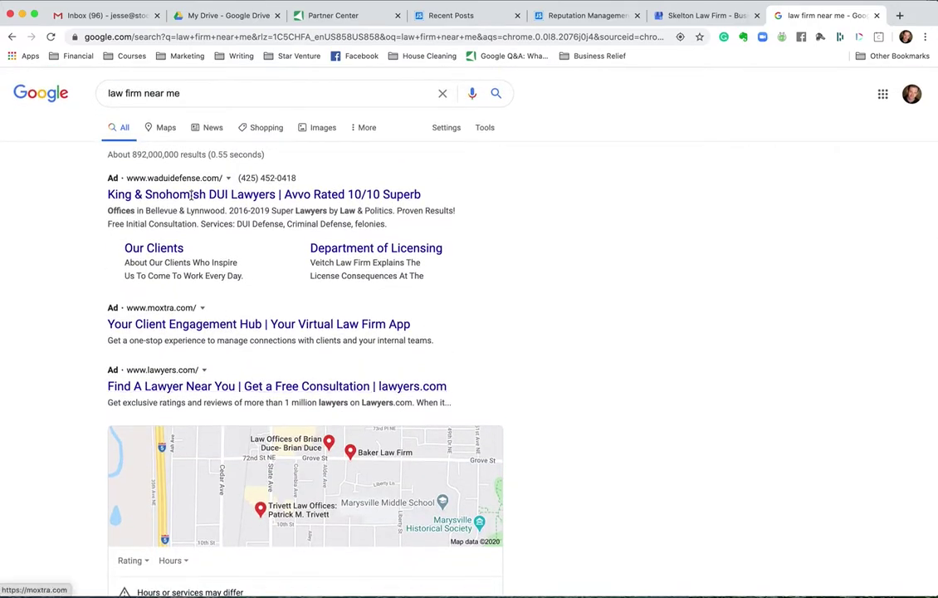
Change the search to "law firm everett wa" and review the local map listings
left_click(193, 84)
left_click_drag(143, 93, 208, 90)
type("near e")
key("BackSpace")
key("BackSpace")
key("BackSpace")
key("BackSpace")
key("BackSpace")
key("BackSpace")
type("everett wa")
key("Return")
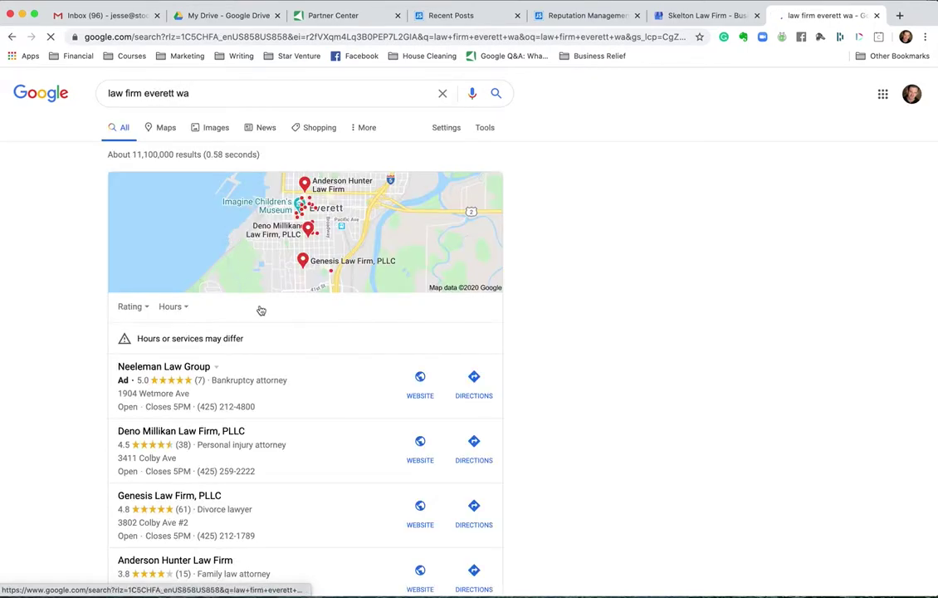
scroll(268, 374, "down", 5)
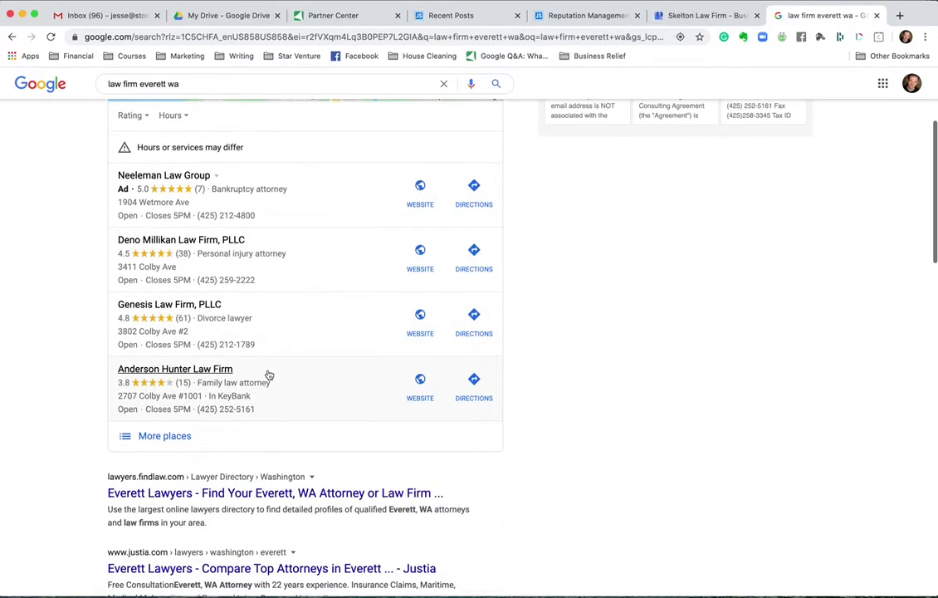
scroll(268, 374, "down", 1)
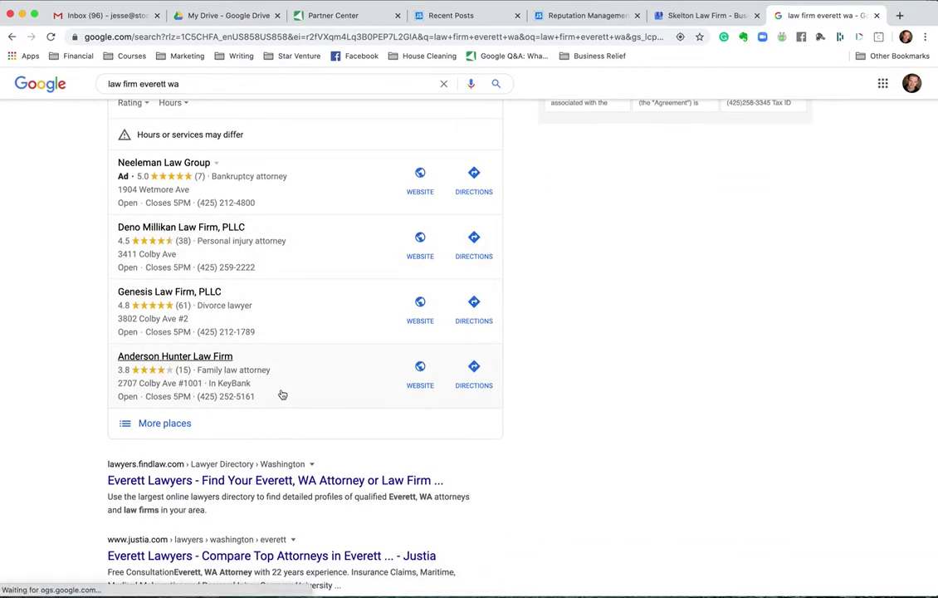
scroll(280, 391, "up", 3)
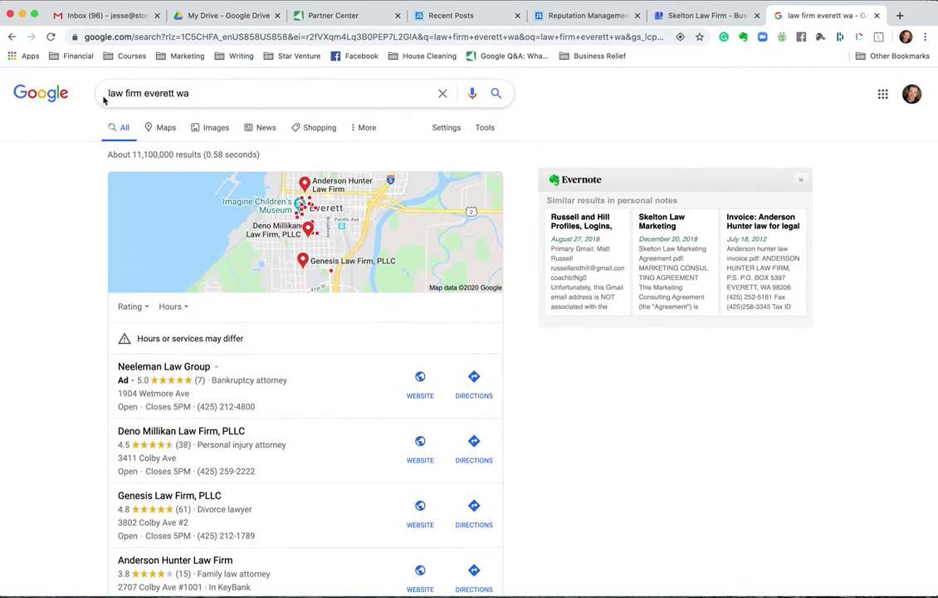
Refine the search to "bankruptcy law firm everett wa" and review the firms in the local map listings
left_click(107, 94)
type("bankruptcy")
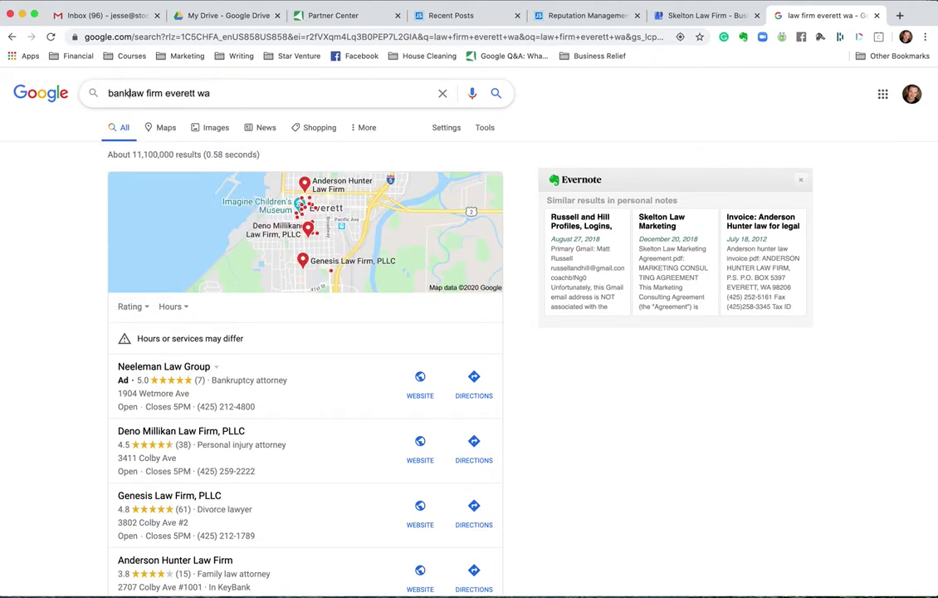
key("Return")
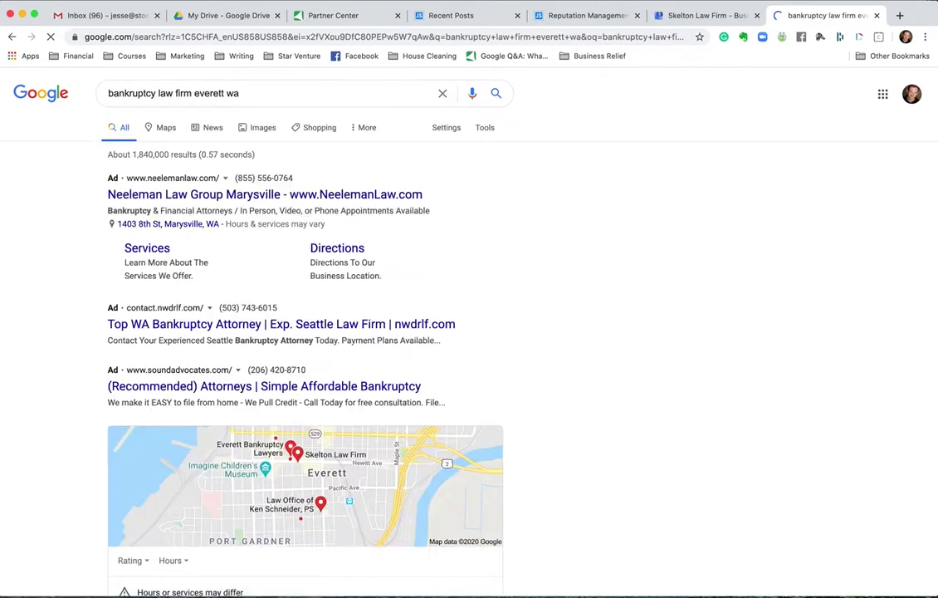
scroll(118, 200, "down", 3)
scroll(118, 200, "down", 1)
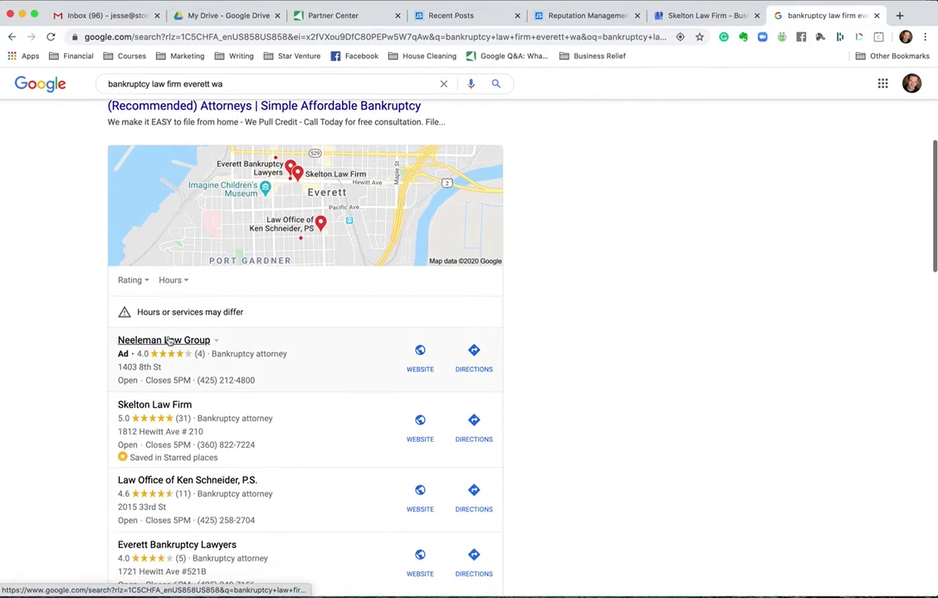
scroll(206, 411, "down", 2)
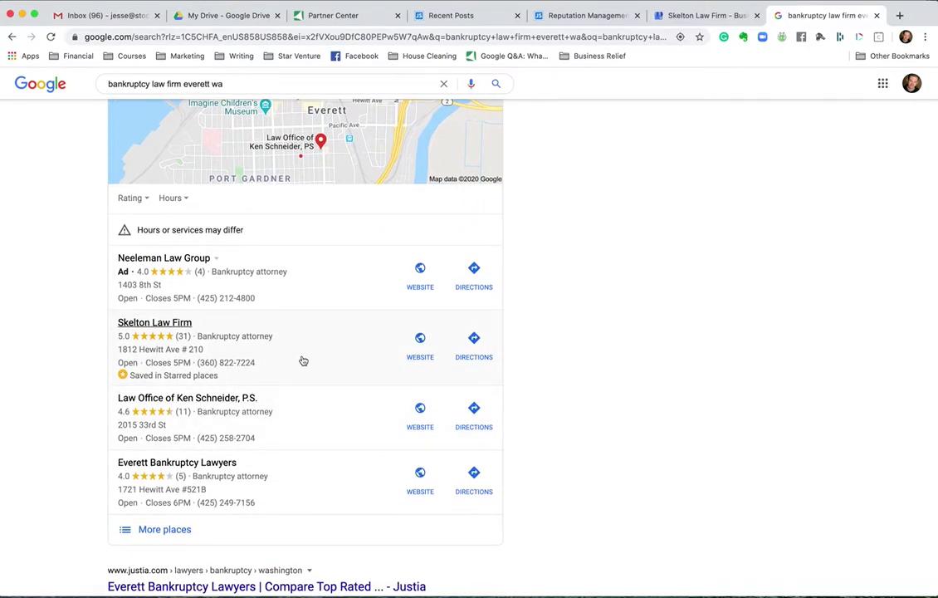
Examine the ads, local map listings and organic results for the bankruptcy law firm search, comparing where Skelton Law Firm ranks
scroll(303, 361, "up", 5)
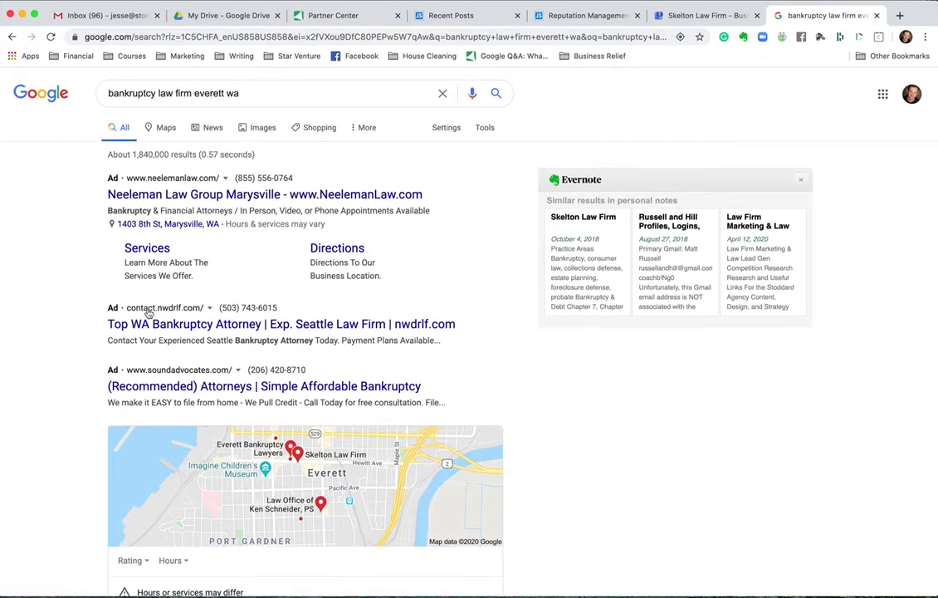
scroll(286, 254, "down", 5)
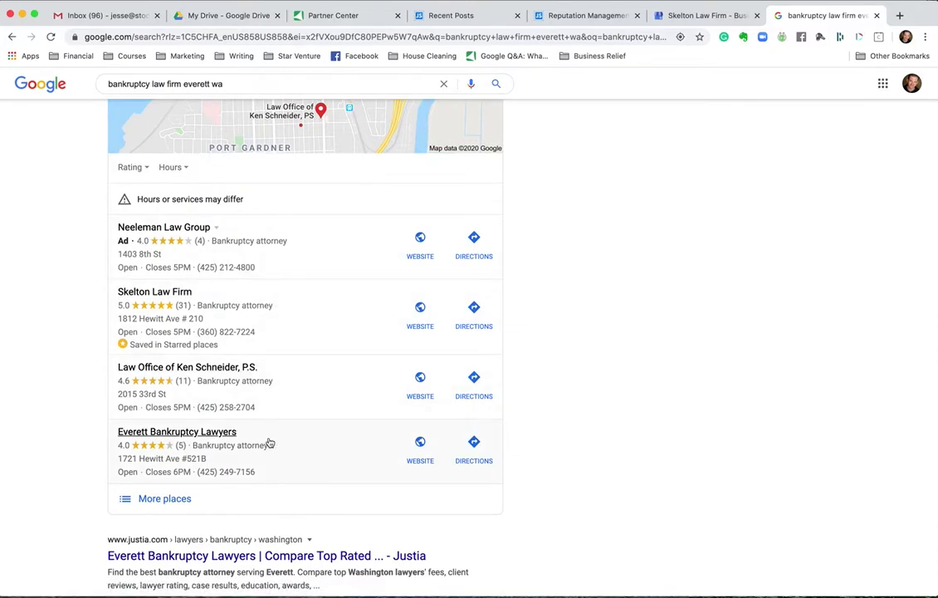
scroll(268, 444, "down", 4)
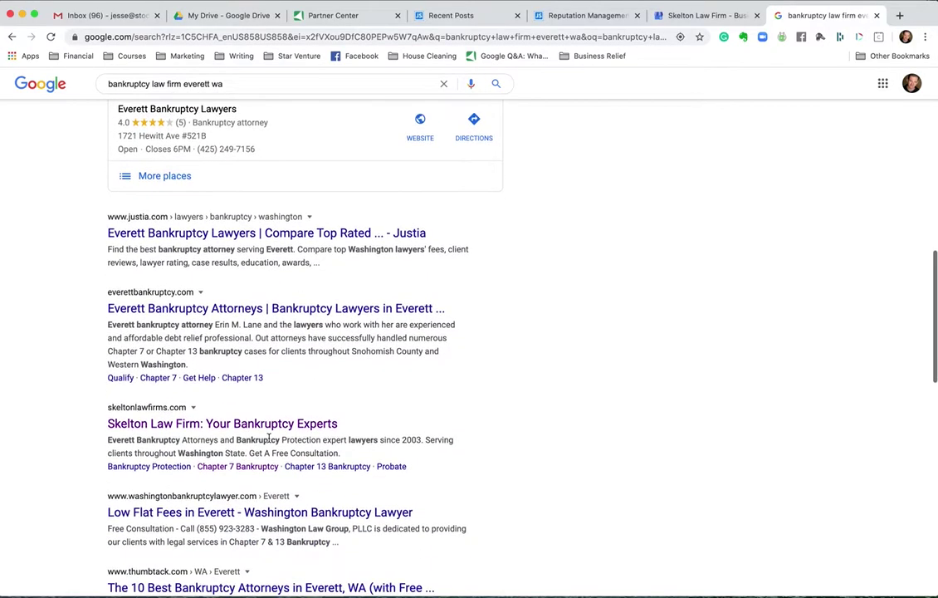
scroll(268, 439, "down", 8)
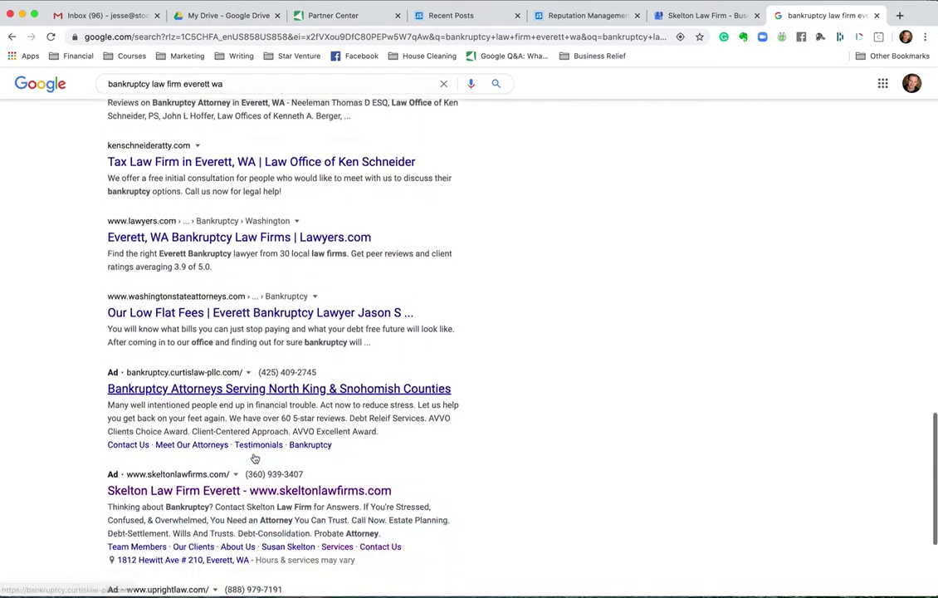
scroll(255, 458, "down", 3)
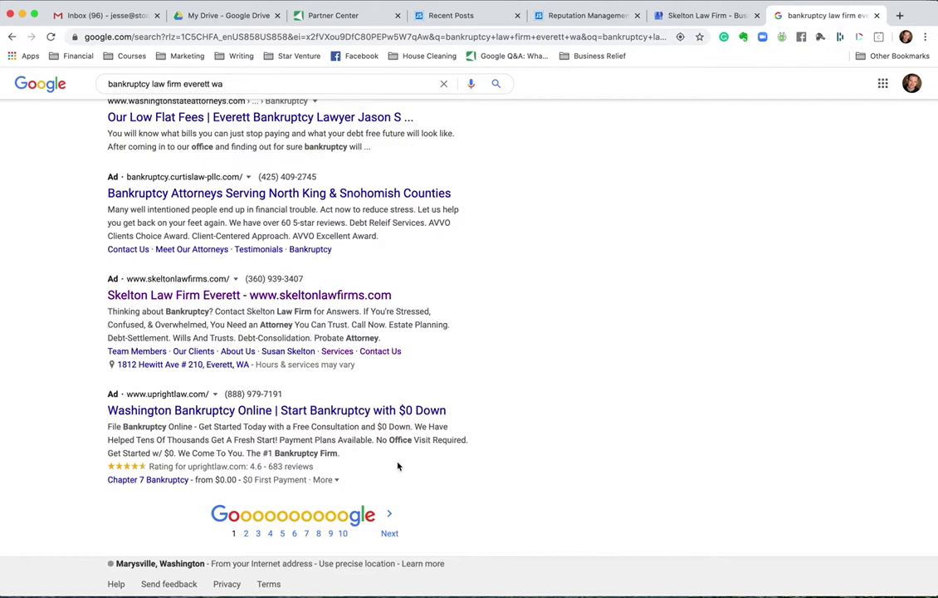
scroll(398, 432, "up", 15)
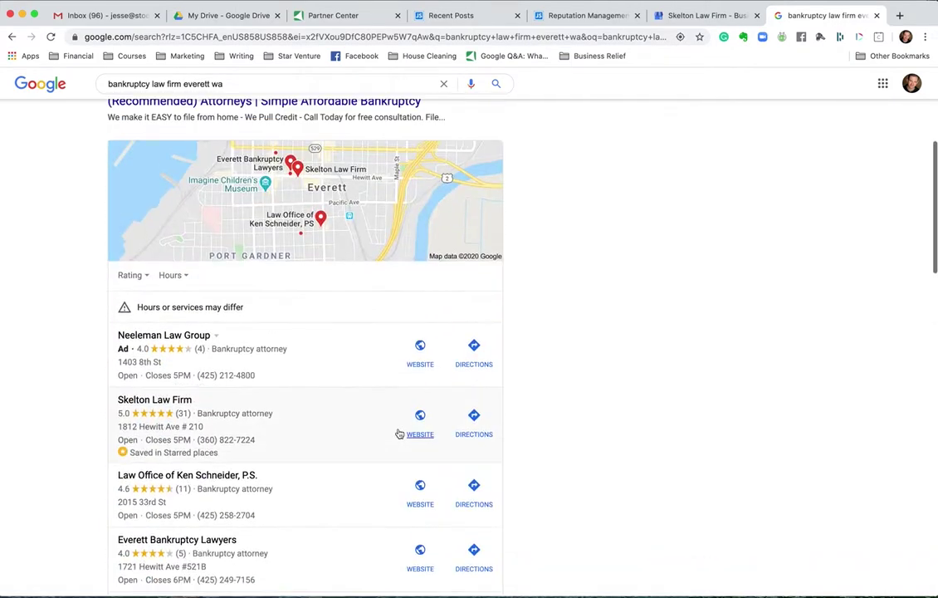
scroll(398, 432, "down", 3)
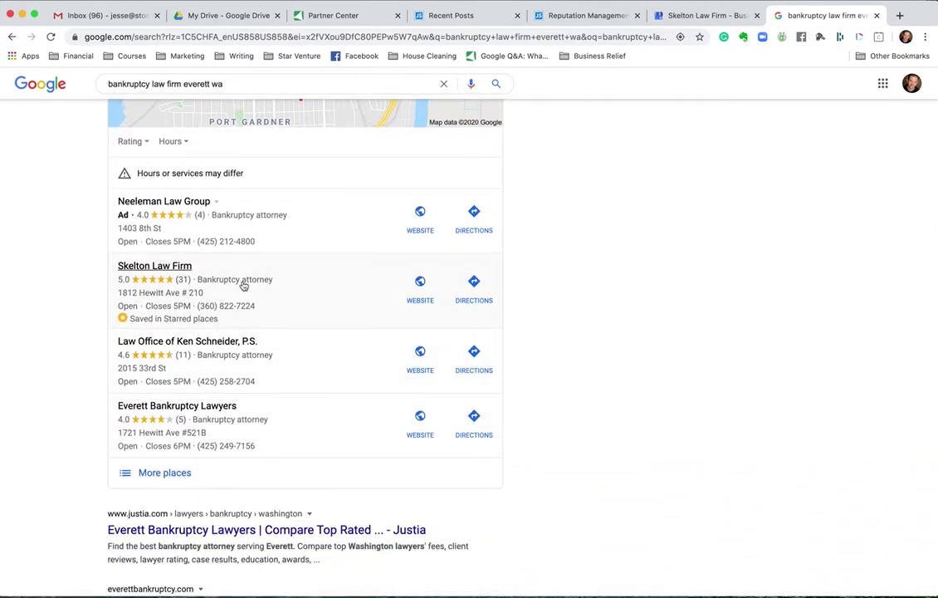
scroll(381, 382, "up", 3)
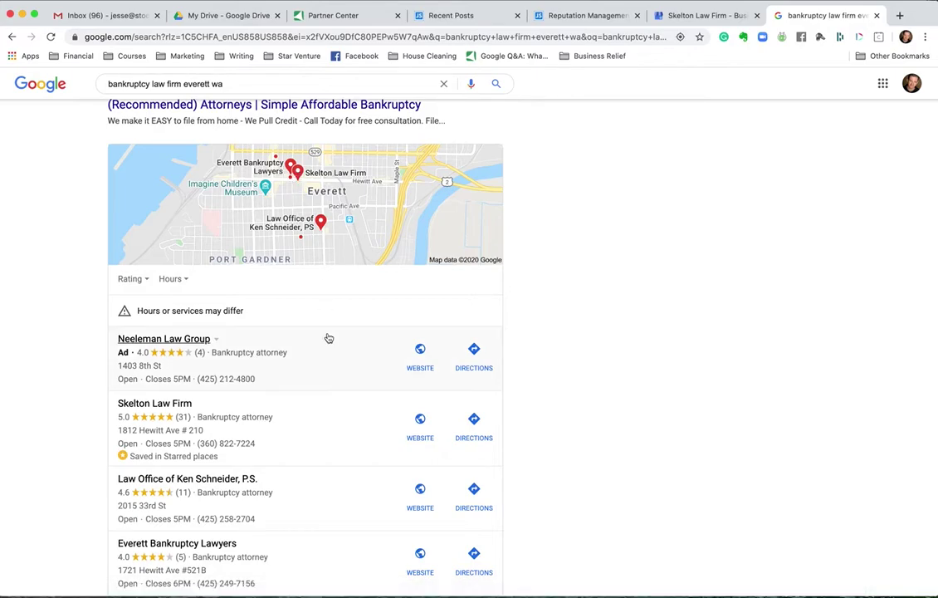
scroll(325, 335, "down", 3)
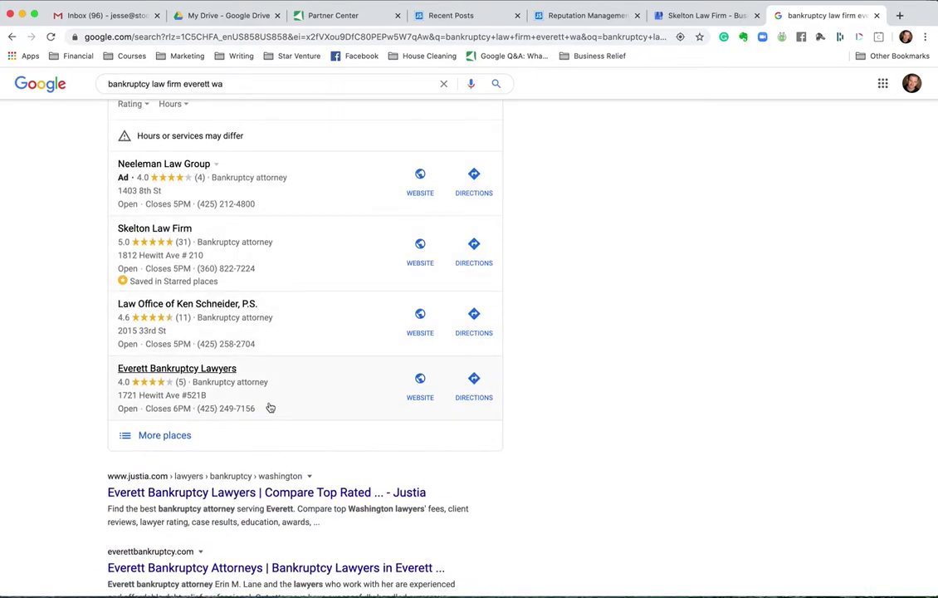
Open Skelton Law Firm's map listing and review its business details, photos, reviews, description, posts and web results
left_click(189, 232)
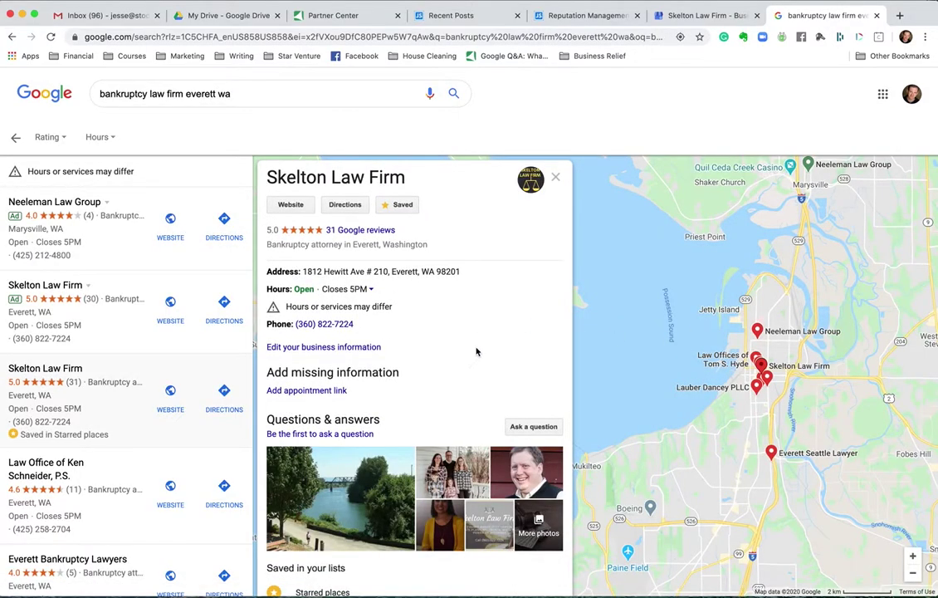
scroll(476, 351, "down", 5)
scroll(476, 351, "down", 15)
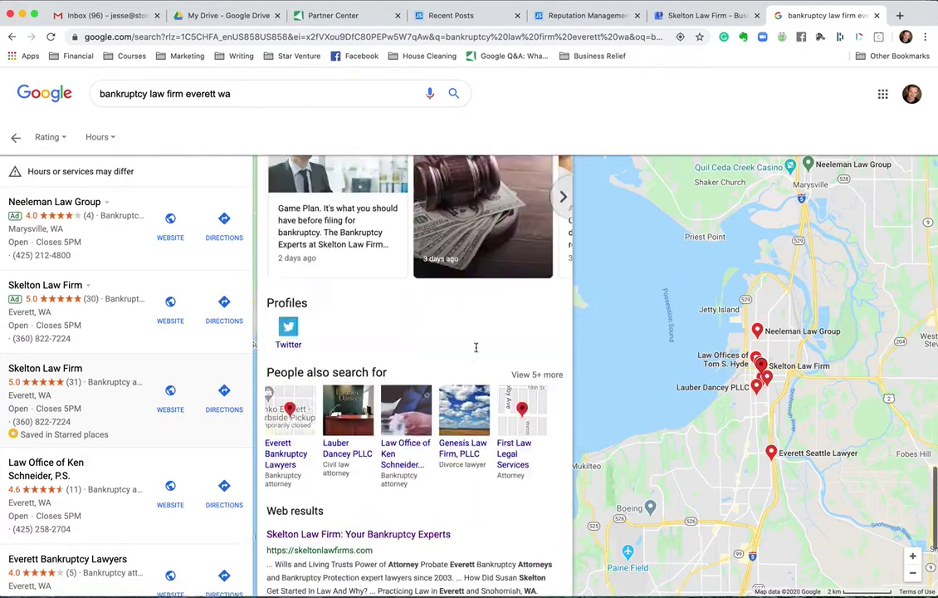
scroll(476, 347, "up", 10)
scroll(476, 351, "down", 6)
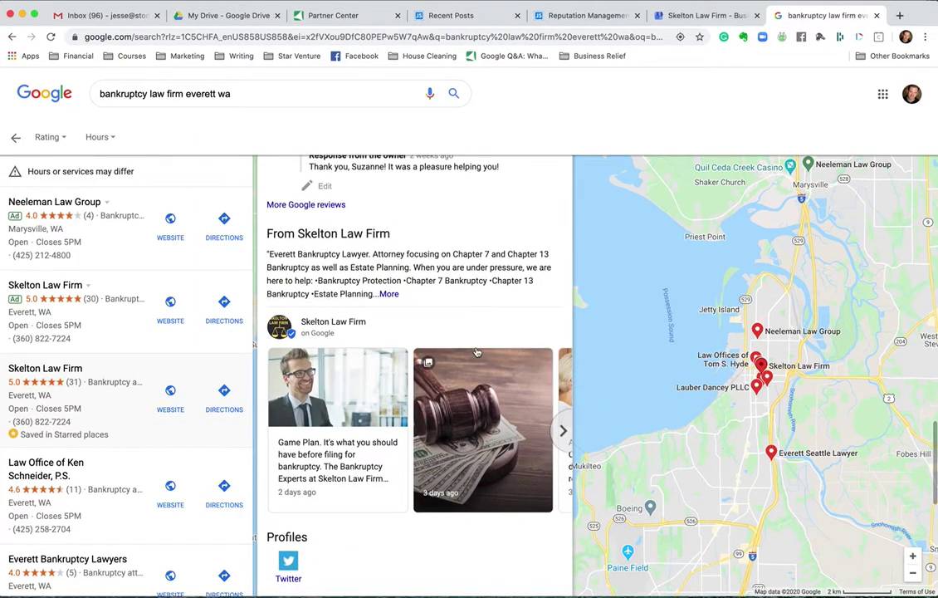
scroll(501, 419, "down", 4)
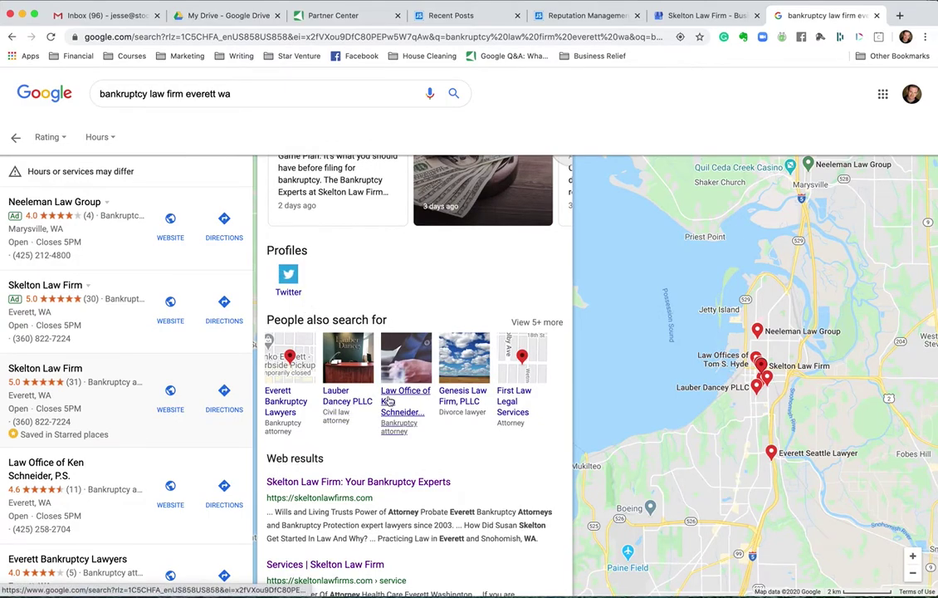
scroll(470, 470, "down", 2)
scroll(466, 470, "up", 15)
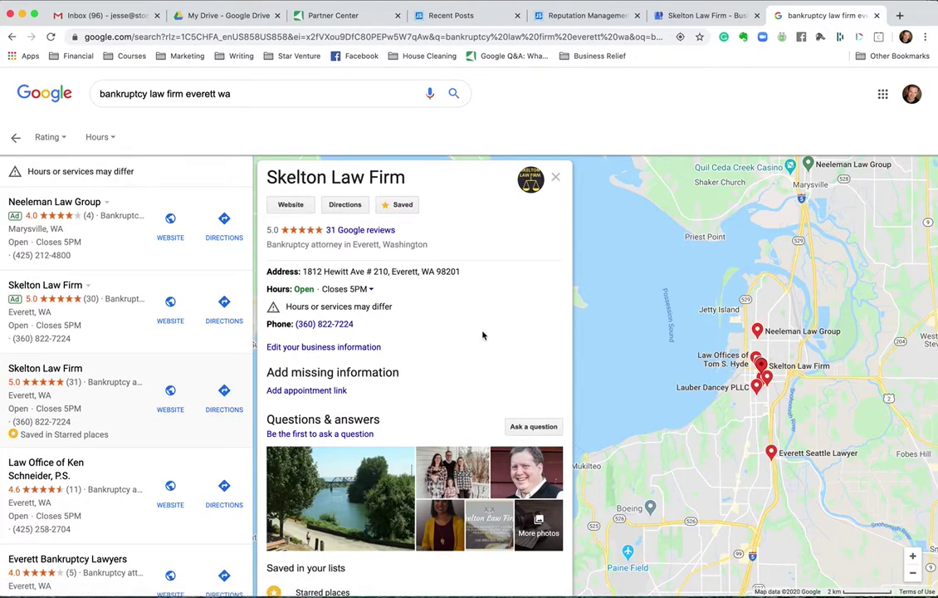
scroll(482, 335, "down", 3)
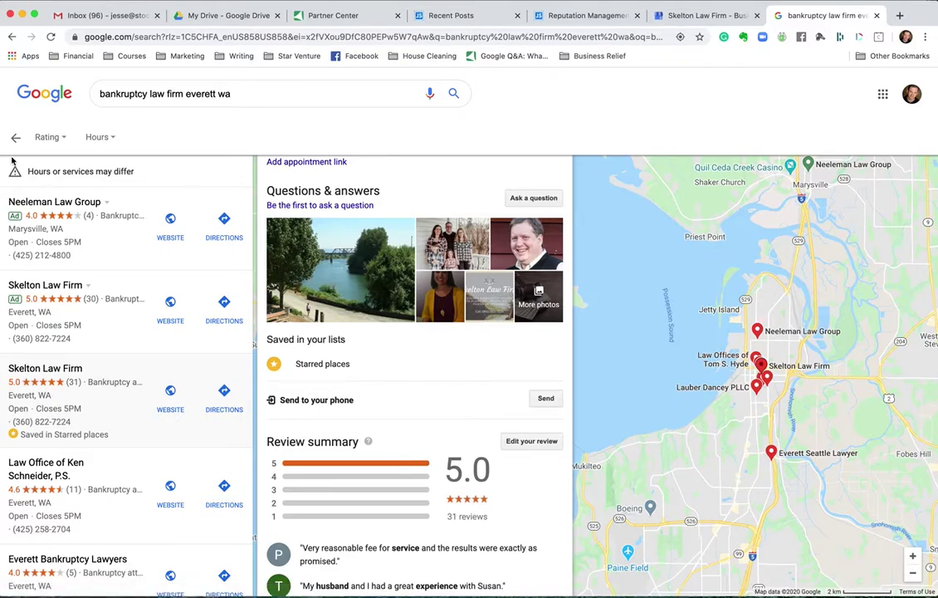
Switch to the attorney seo series document and review the local SEO checklist from the profile basics to the Google website items
key("super+Tab")
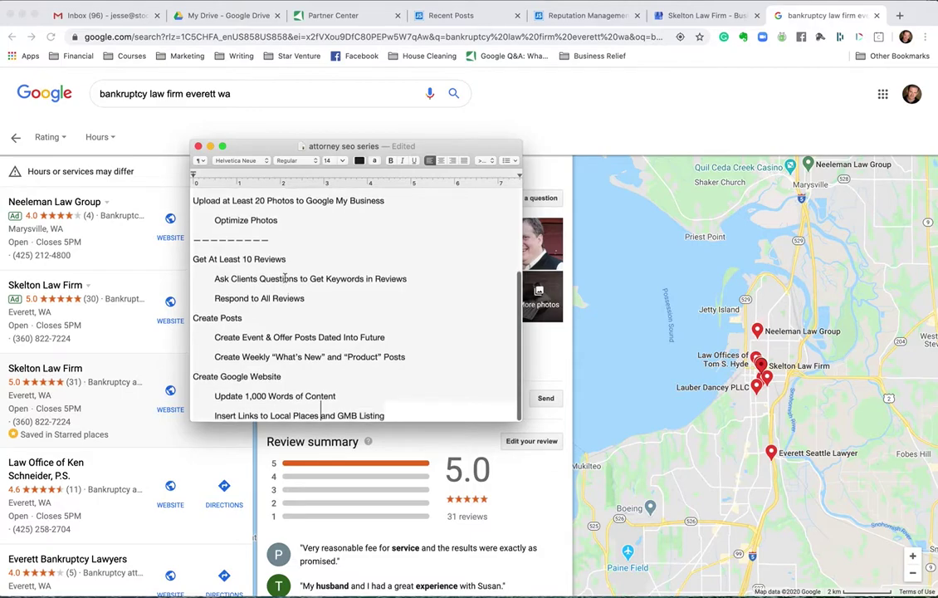
scroll(285, 279, "up", 4)
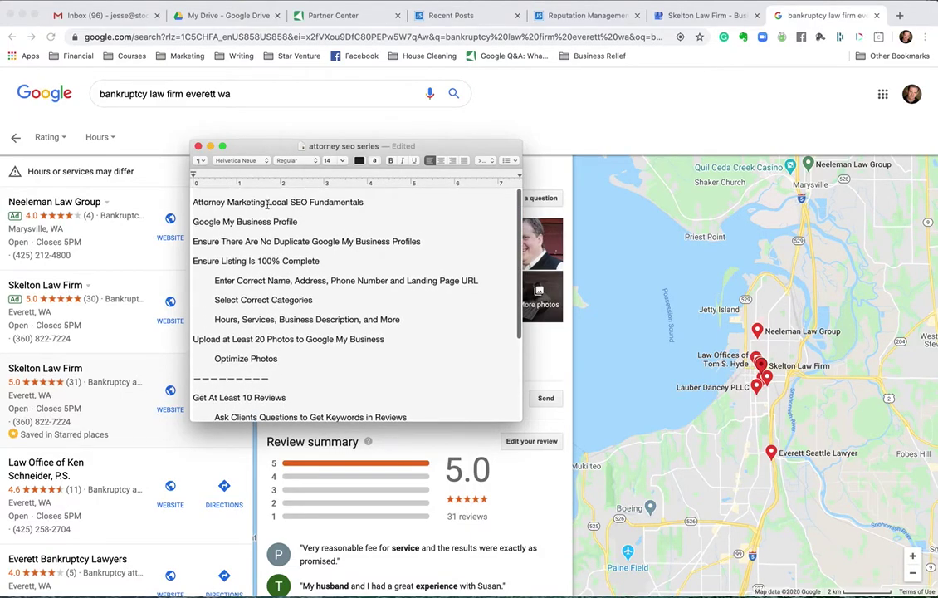
scroll(268, 210, "down", 4)
scroll(269, 210, "up", 4)
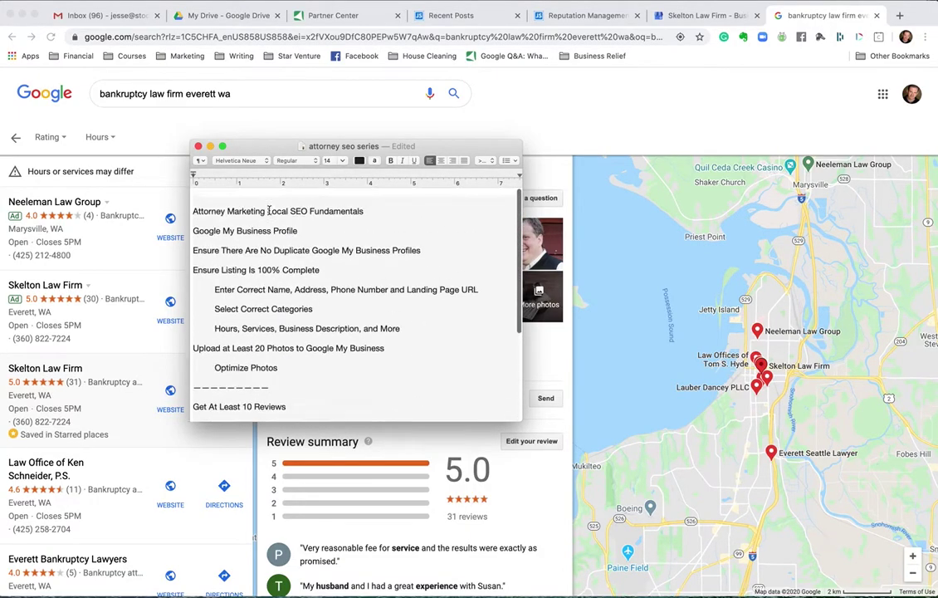
scroll(268, 210, "down", 4)
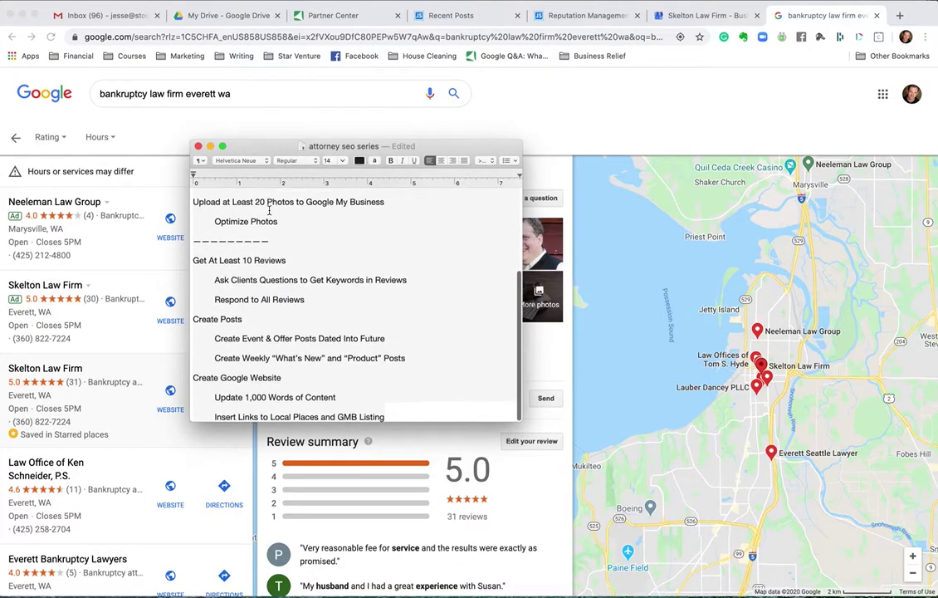